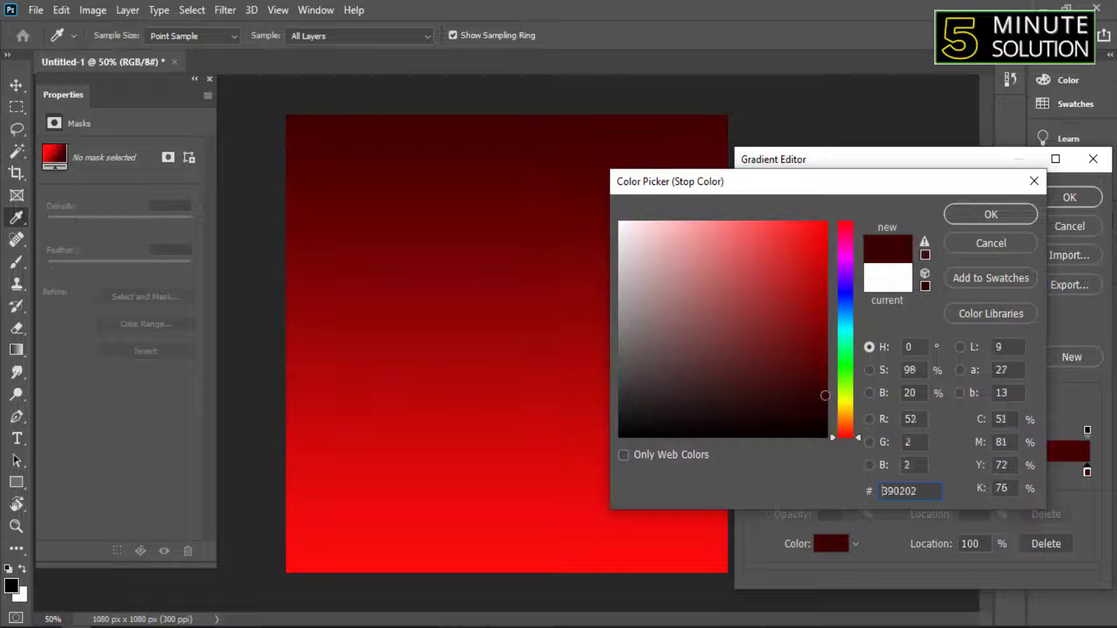
- Confirm the very dark red colour for the gradient's end stop and set the gradient fill style to Radial
left_click(972, 225)
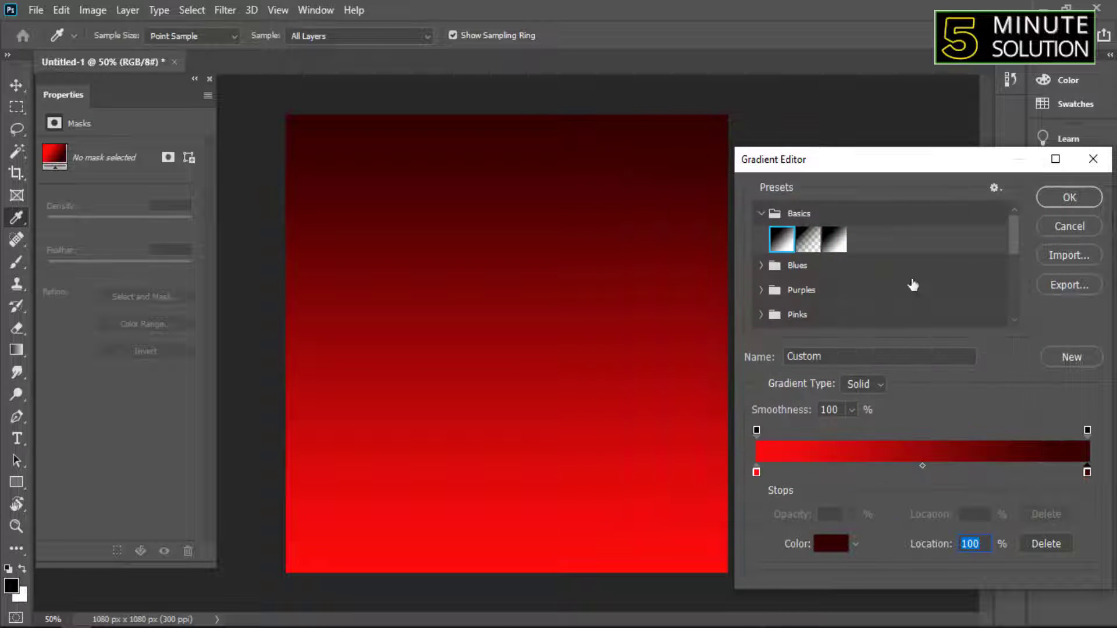
key("Return")
left_click(907, 233)
left_click(906, 266)
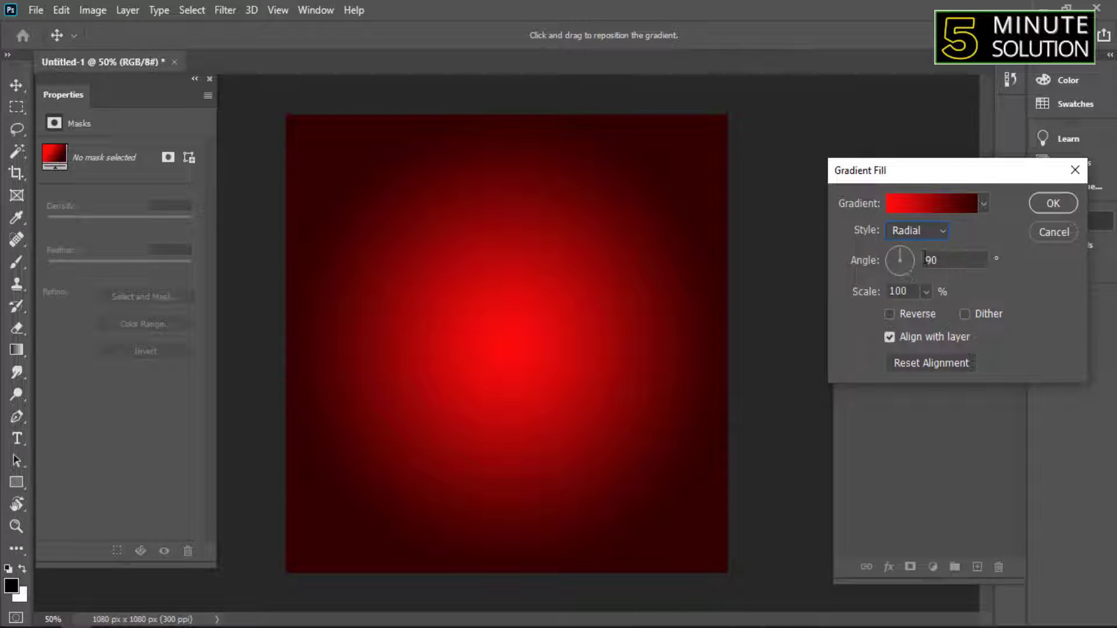
- Set the radial gradient fill's scale to 122%
left_click(955, 206)
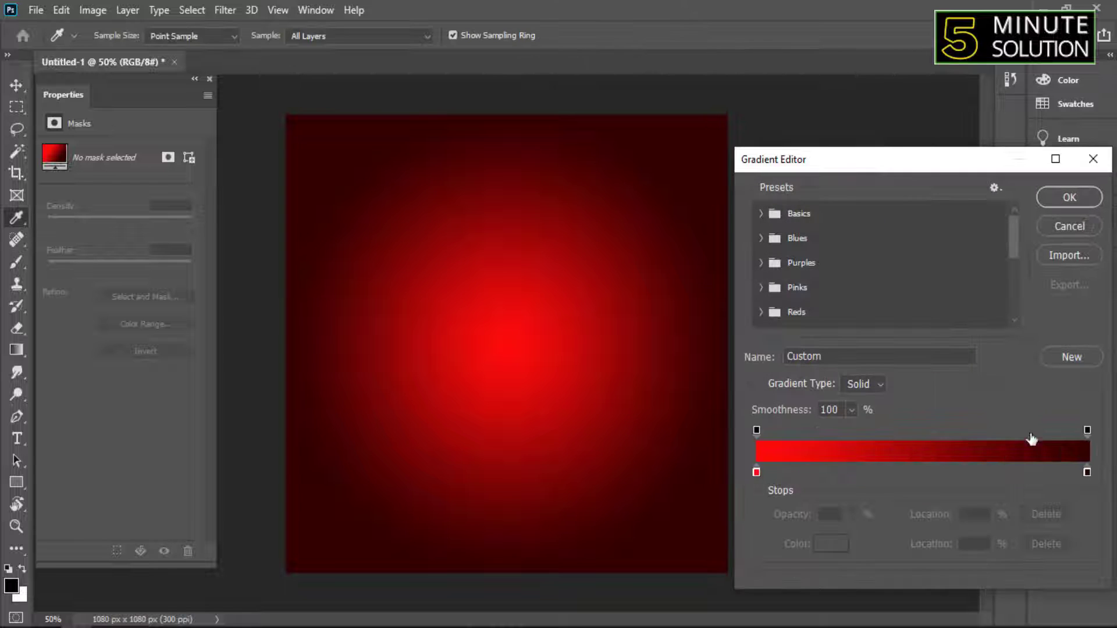
left_click(1064, 239)
left_click_drag(925, 292, 927, 315)
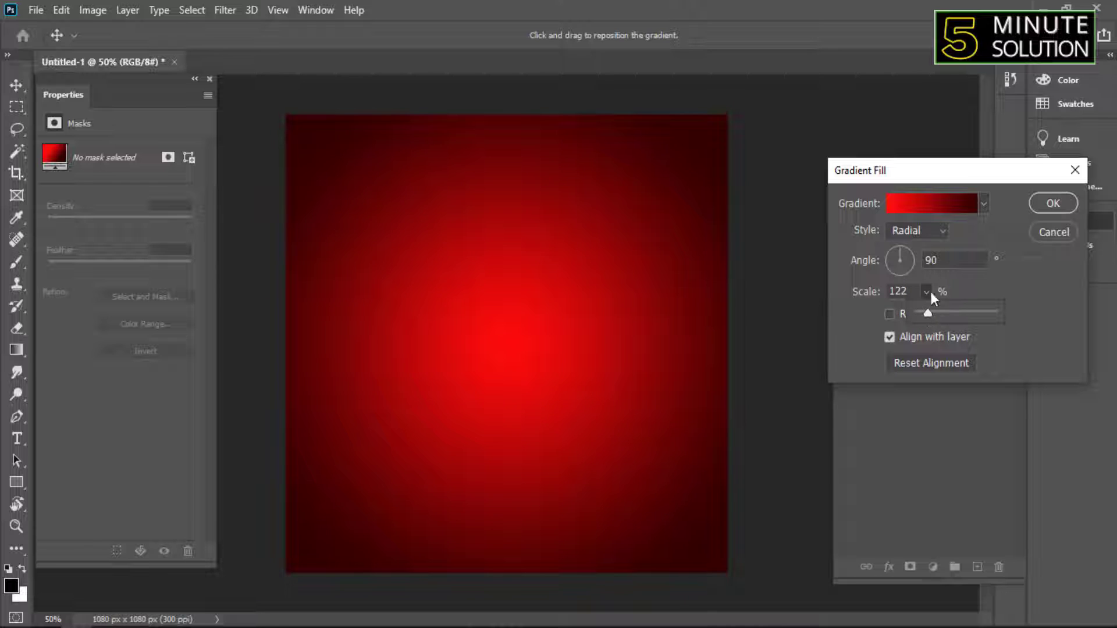
- Change the gradient's starting colour stop to dark red 820000 and apply the gradient fill
left_click(942, 205)
double_click(759, 474)
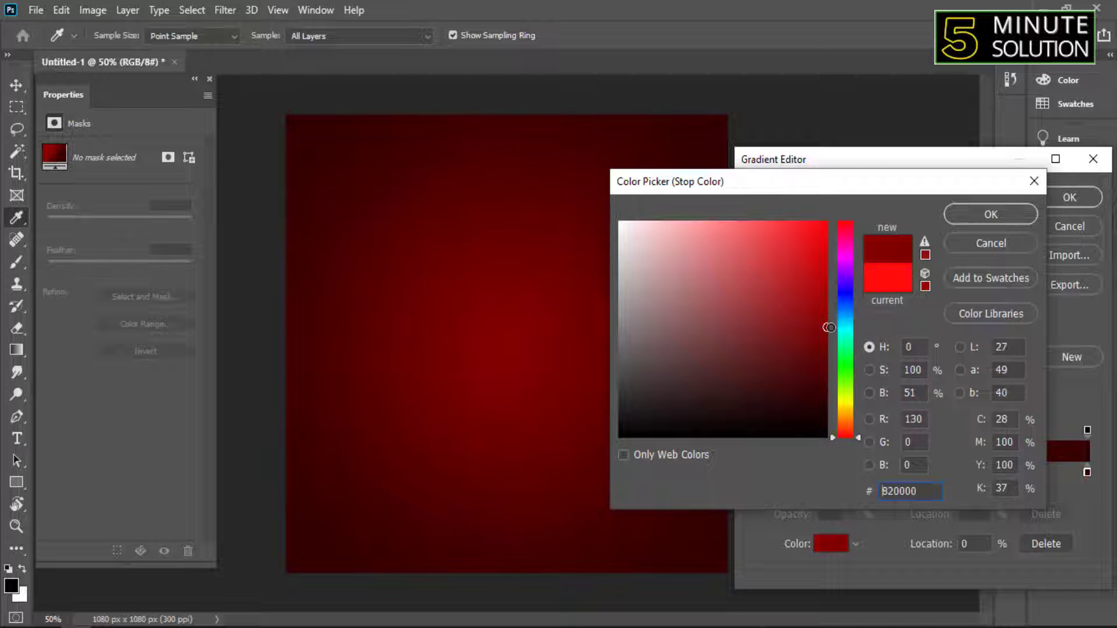
left_click(1004, 214)
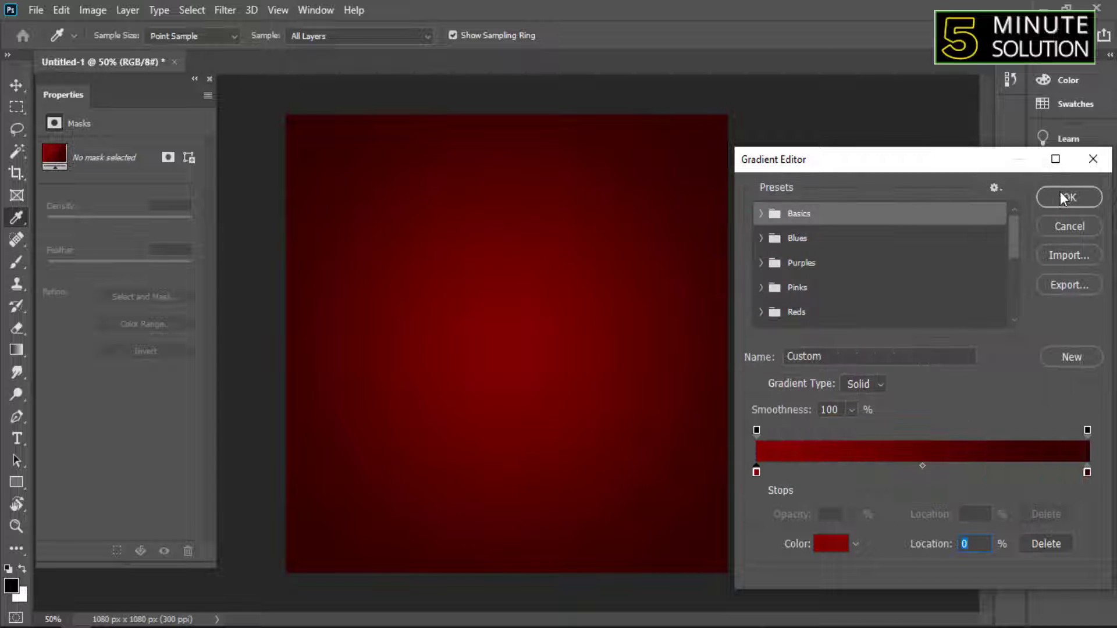
left_click(1068, 196)
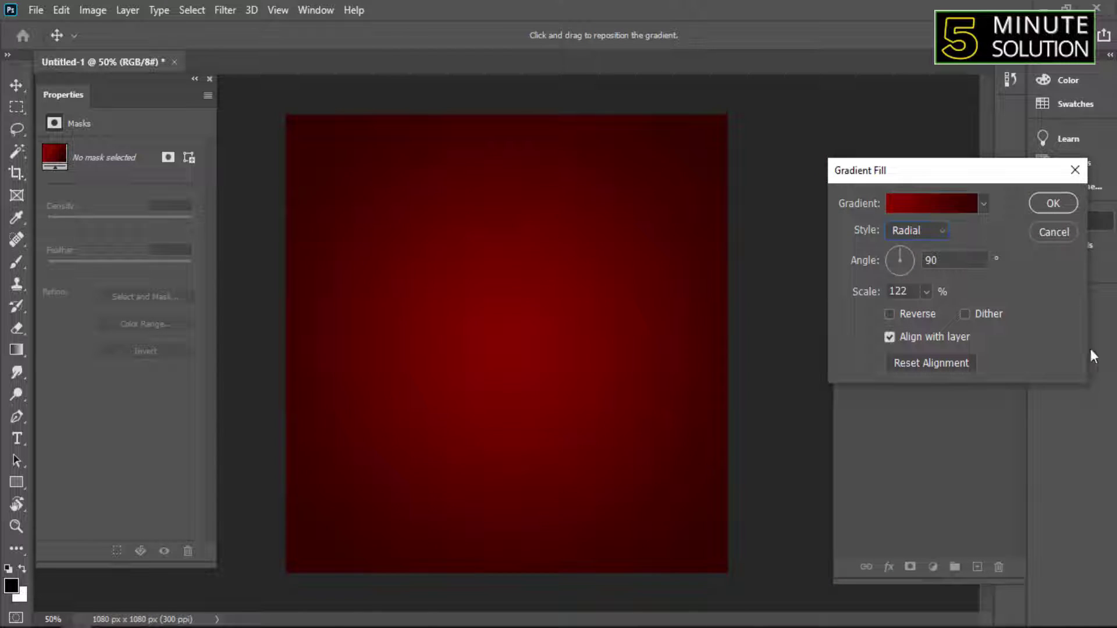
left_click(1054, 205)
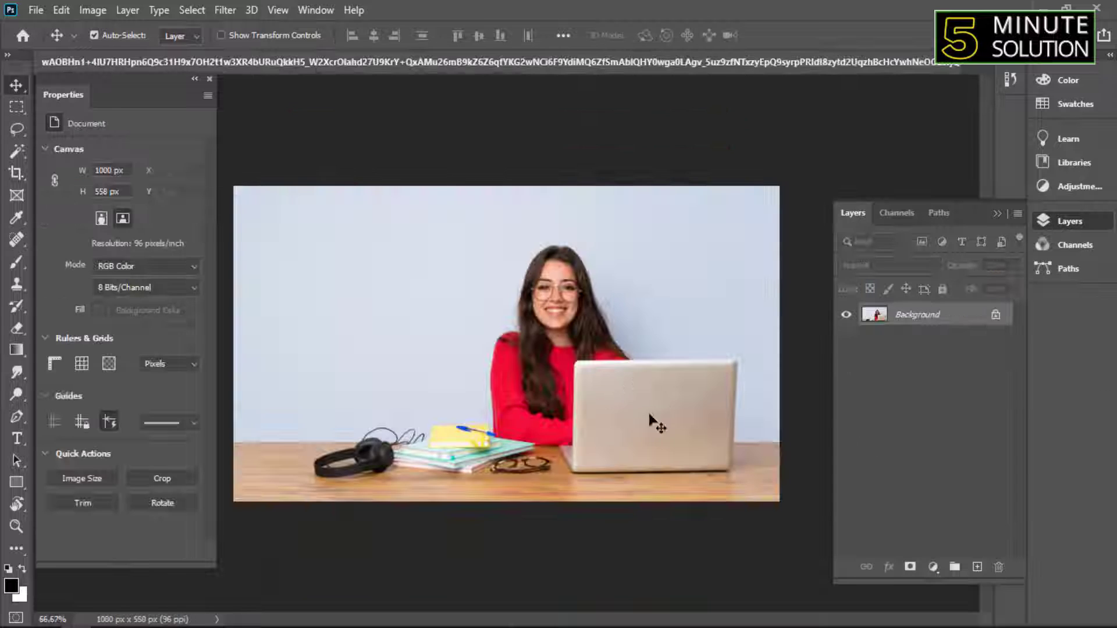
- Try to trace the desk's back edge and the headphone cable in the office photo with the Pen tool
scroll(654, 424, "up", 2)
scroll(678, 369, "down", 2)
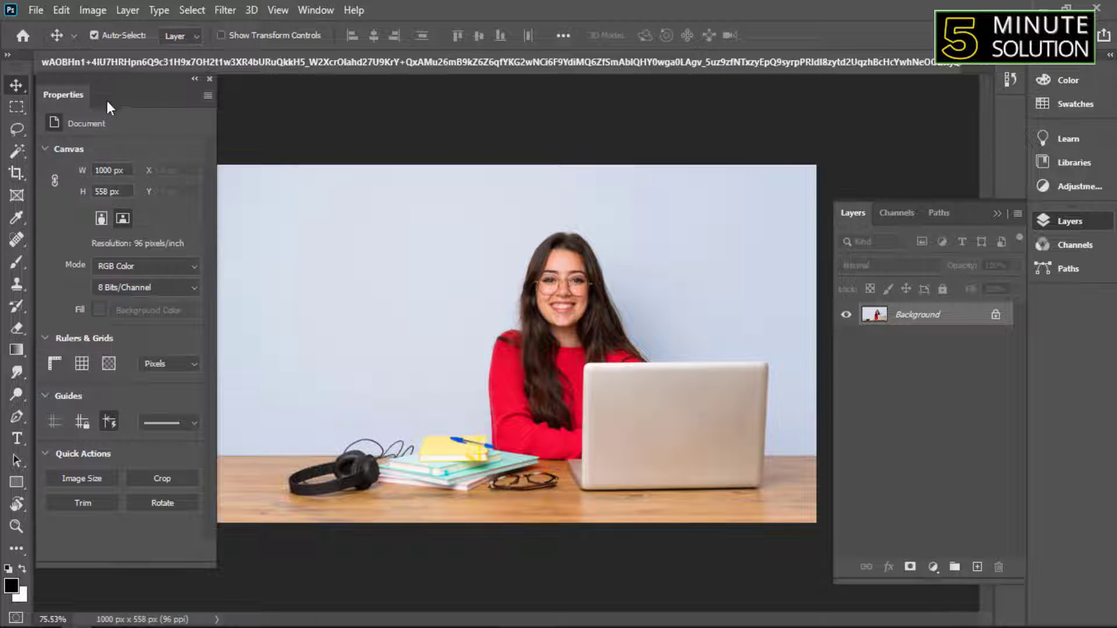
scroll(538, 451, "up", 1)
key("p")
left_click_drag(407, 515, 330, 499)
left_click_drag(464, 508, 412, 511)
left_click_drag(350, 398, 409, 410)
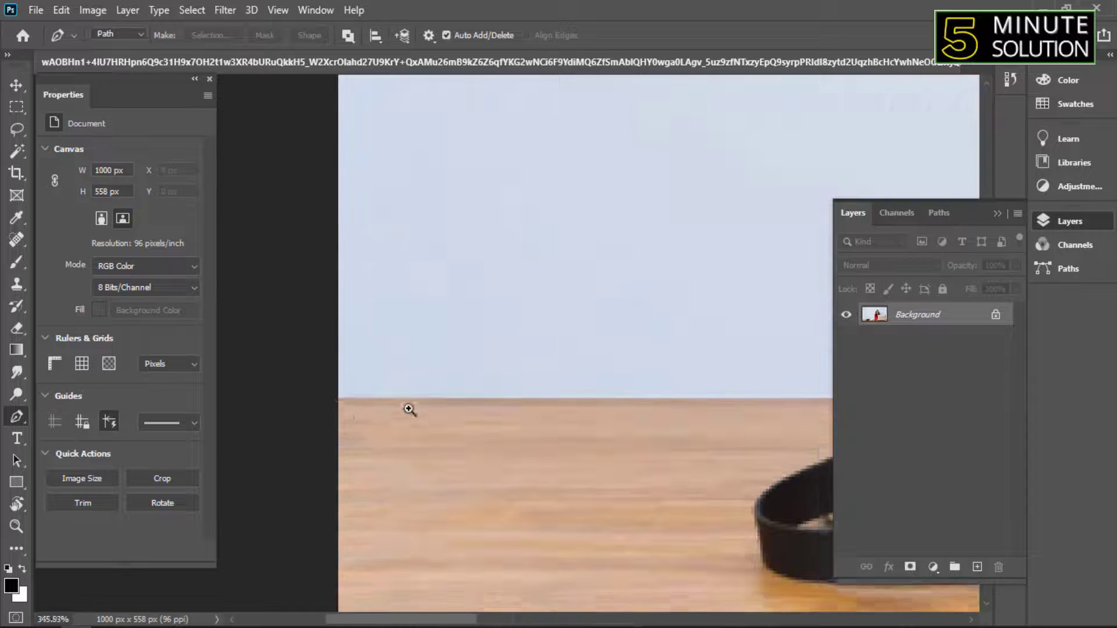
left_click(542, 419)
left_click_drag(607, 420, 565, 413)
key("ctrl+z")
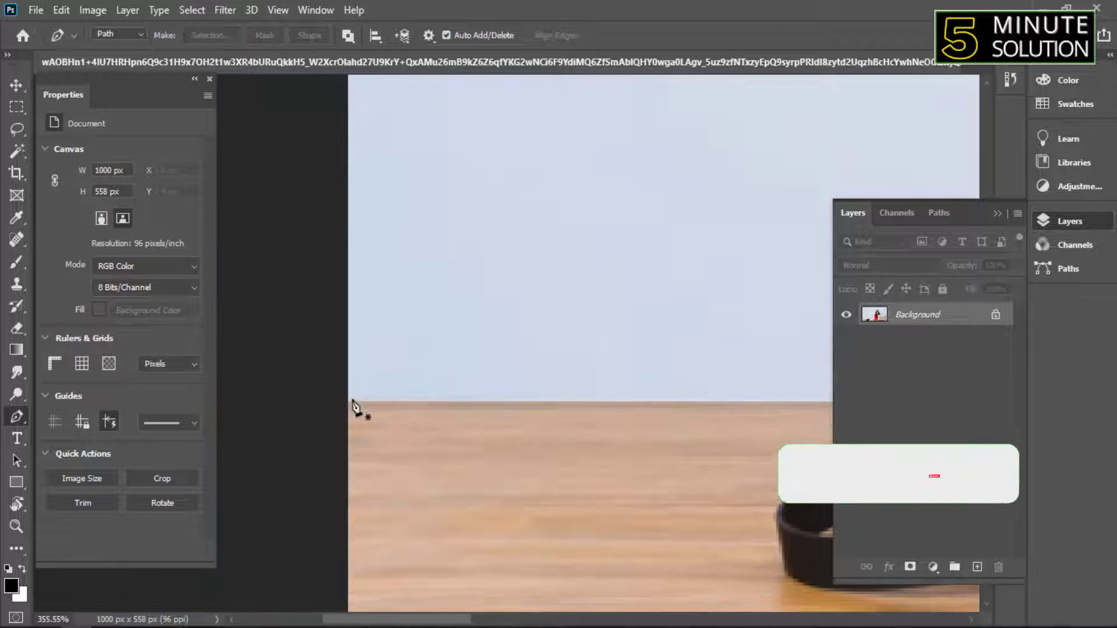
left_click(350, 403)
left_click_drag(387, 420, 233, 396)
left_click_drag(522, 354, 597, 359)
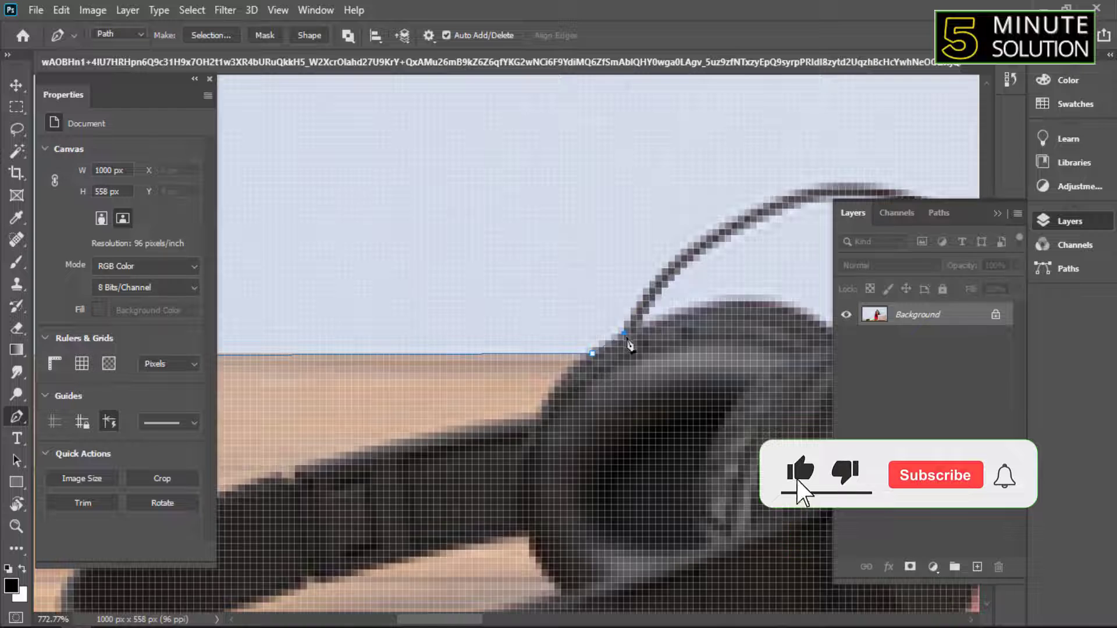
scroll(486, 375, "down", 2)
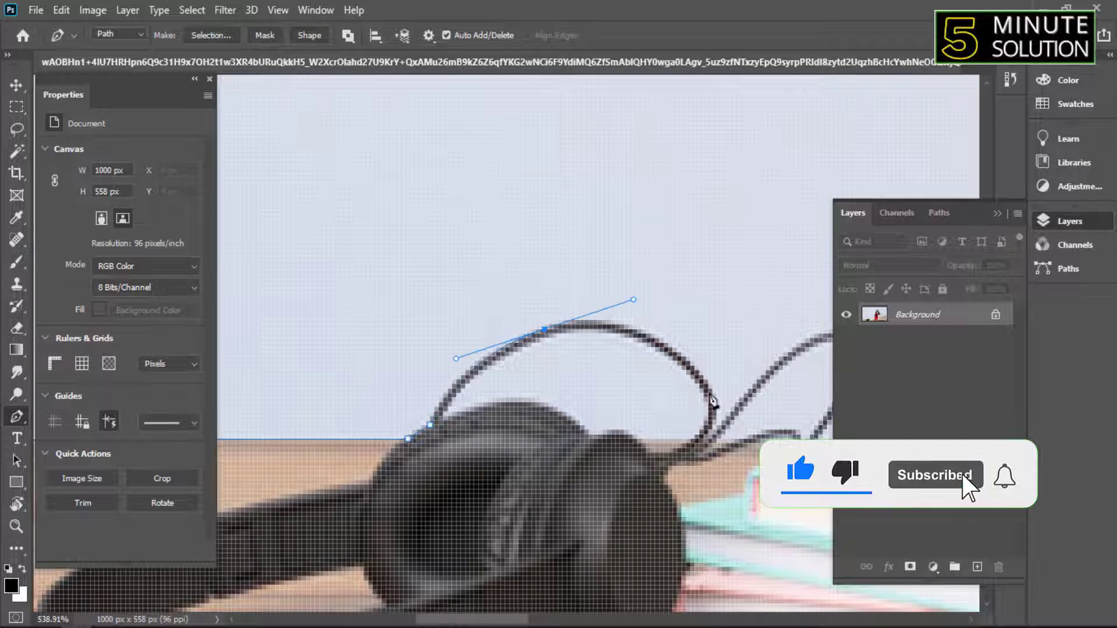
scroll(582, 408, "down", 10)
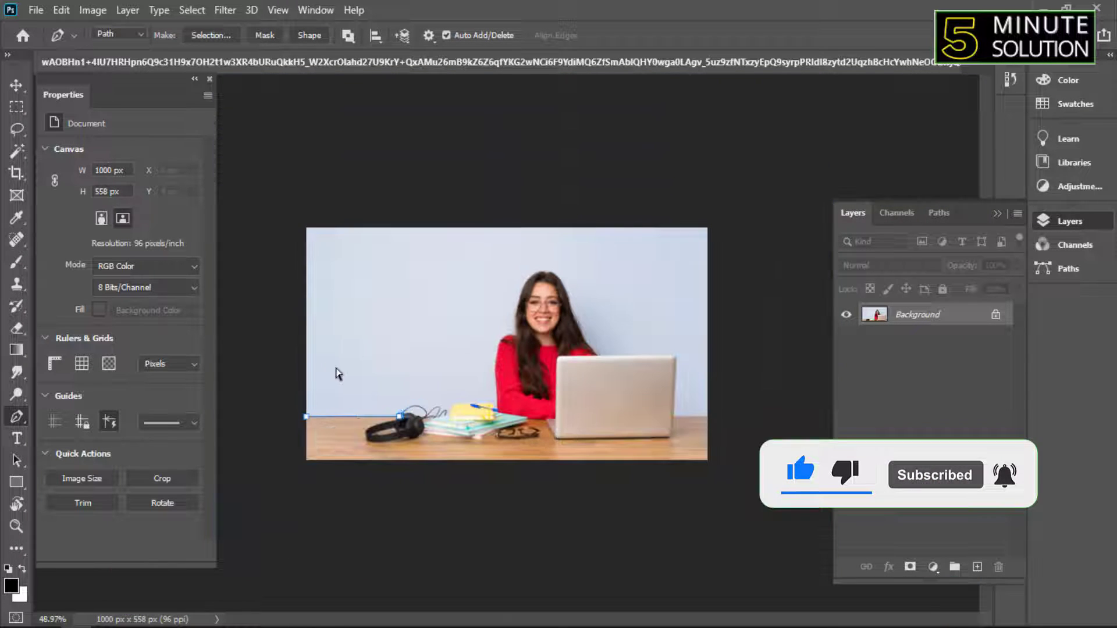
- Select the woman, laptop, books and headphones with the Object Selection tool and adjust the selection near the cables
left_click(16, 151)
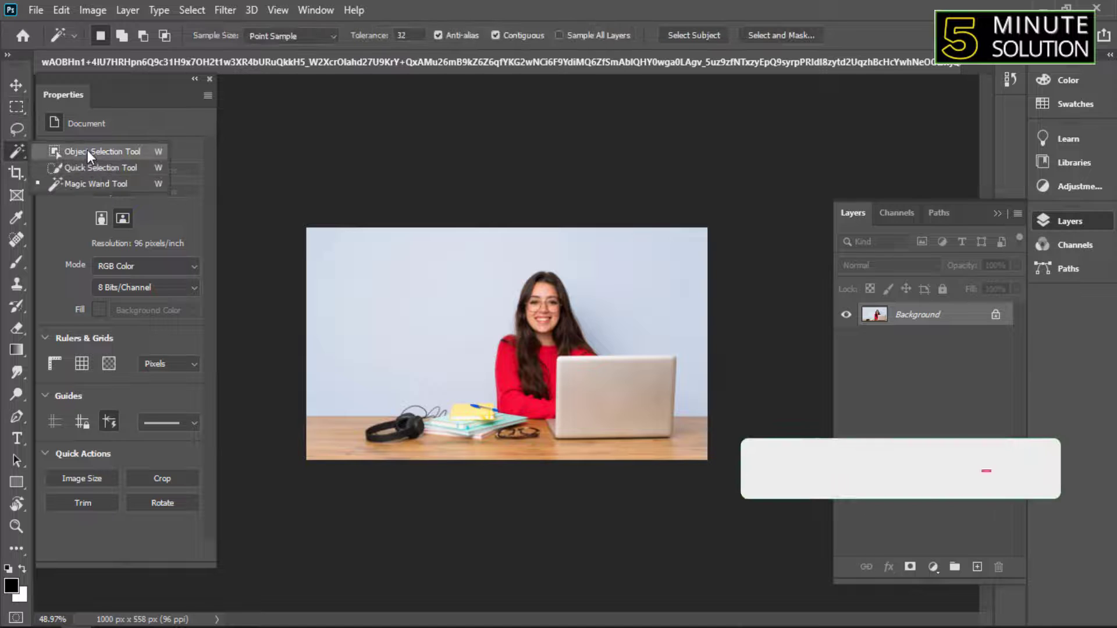
left_click(88, 150)
left_click_drag(571, 391, 719, 474)
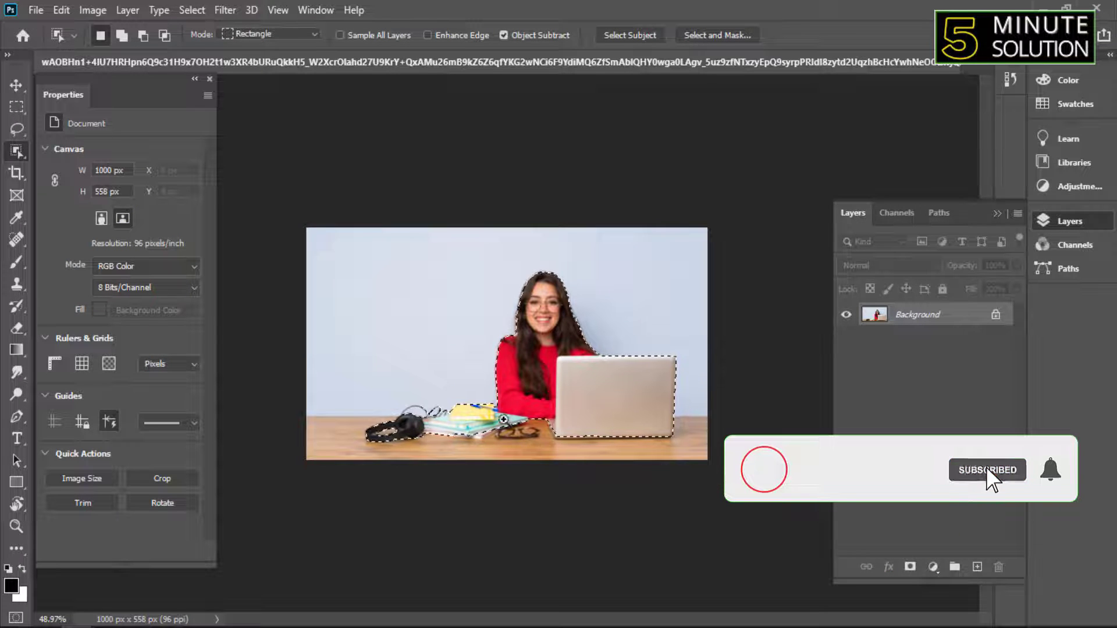
scroll(349, 478, "up", 7)
scroll(500, 457, "down", 3)
left_click_drag(815, 503, 467, 466)
scroll(466, 465, "down", 5)
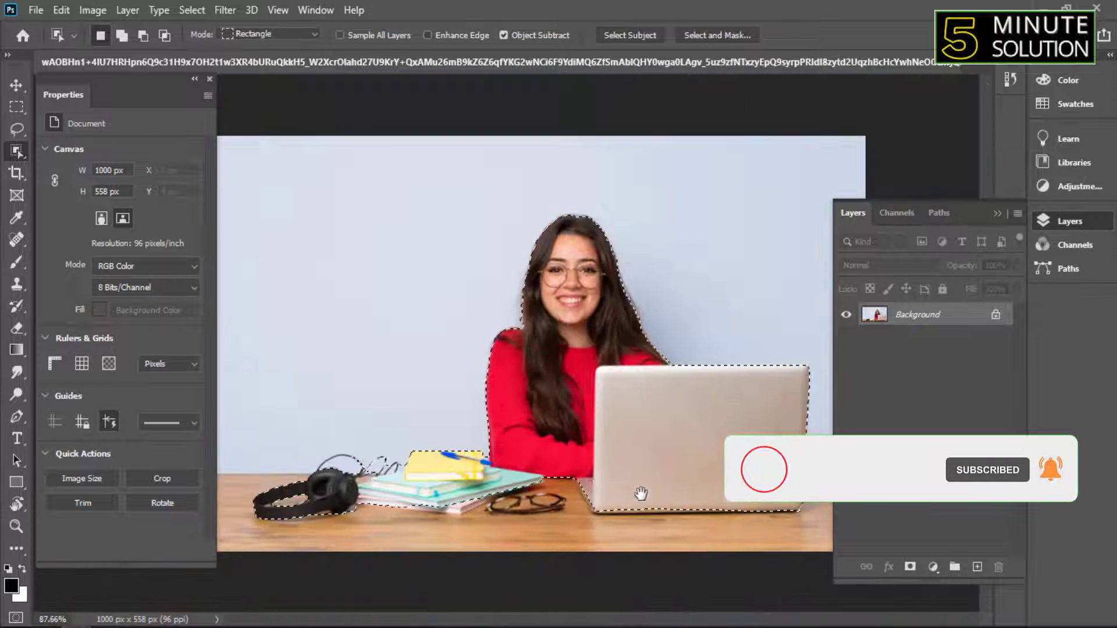
scroll(543, 451, "up", 5)
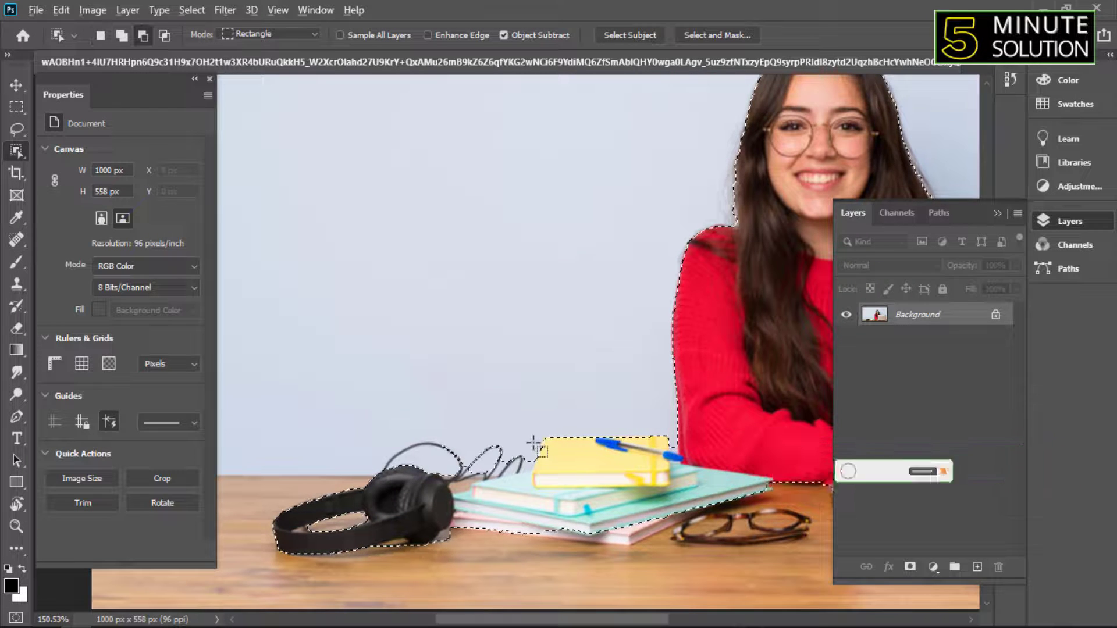
left_click_drag(533, 443, 533, 444)
- Open the selection in Select and Mask, choose the Refine Edge Brush, and set contrast to 30% and shift edge to +14%
key("ctrl+alt+r")
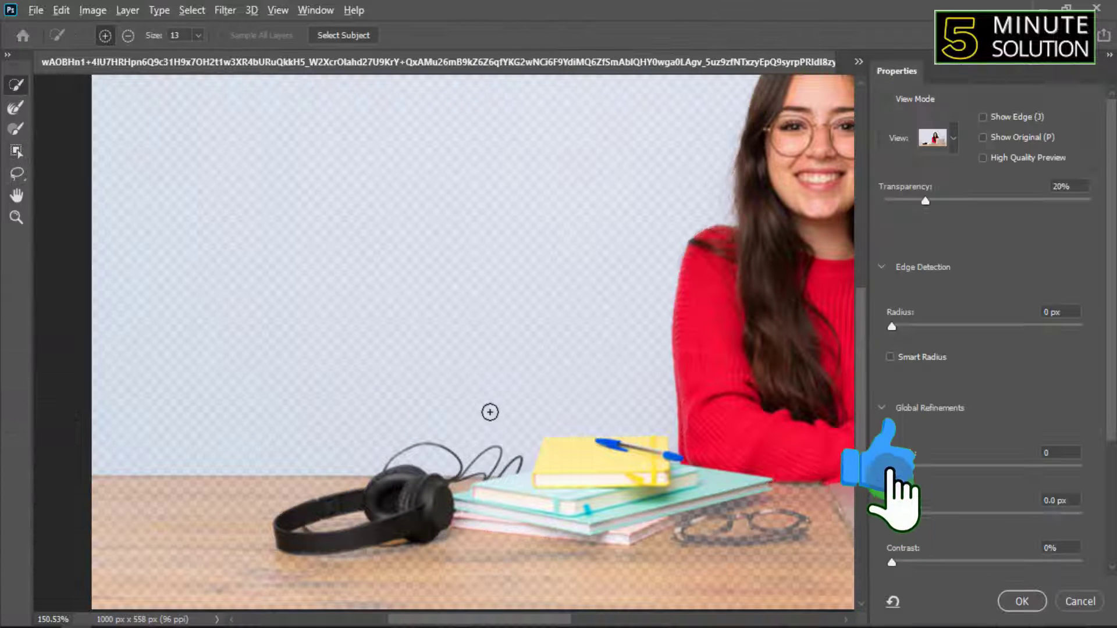
mouse_move(797, 238)
left_mouse_down()
mouse_move(481, 394)
mouse_move(482, 376)
left_mouse_up()
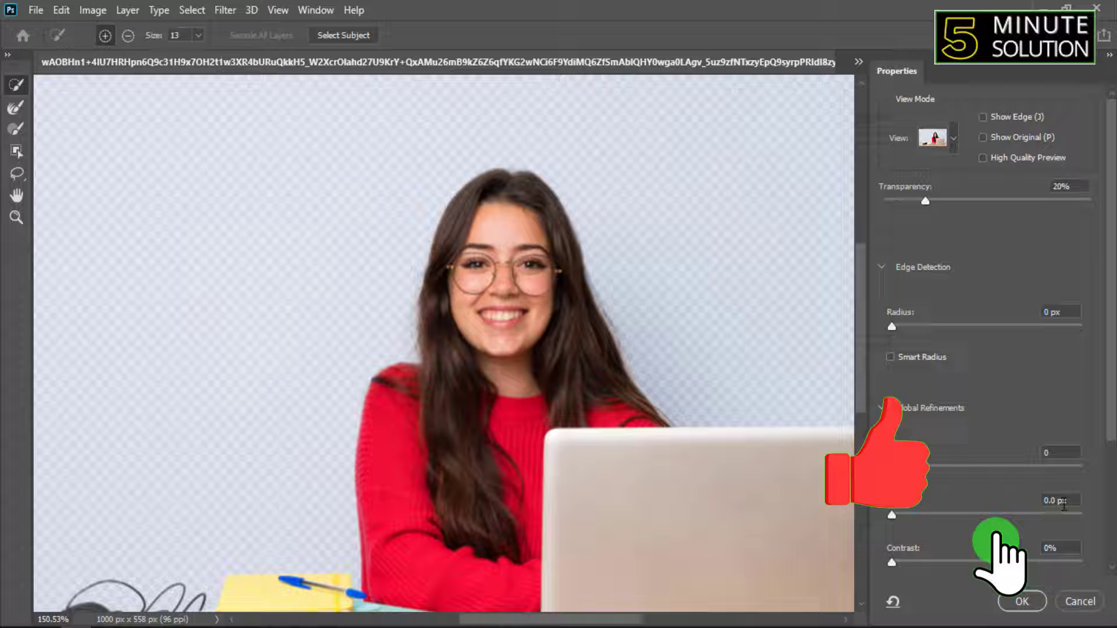
left_click(15, 108)
scroll(433, 221, "up", 2)
scroll(1042, 512, "down", 3)
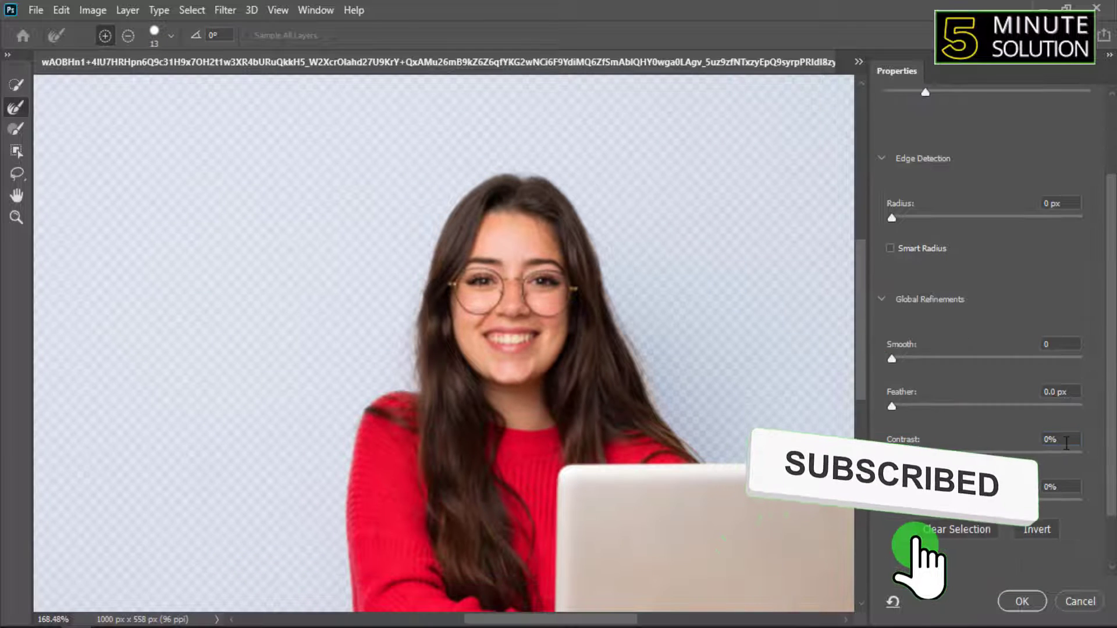
left_click(1018, 449)
type("30")
key("Tab")
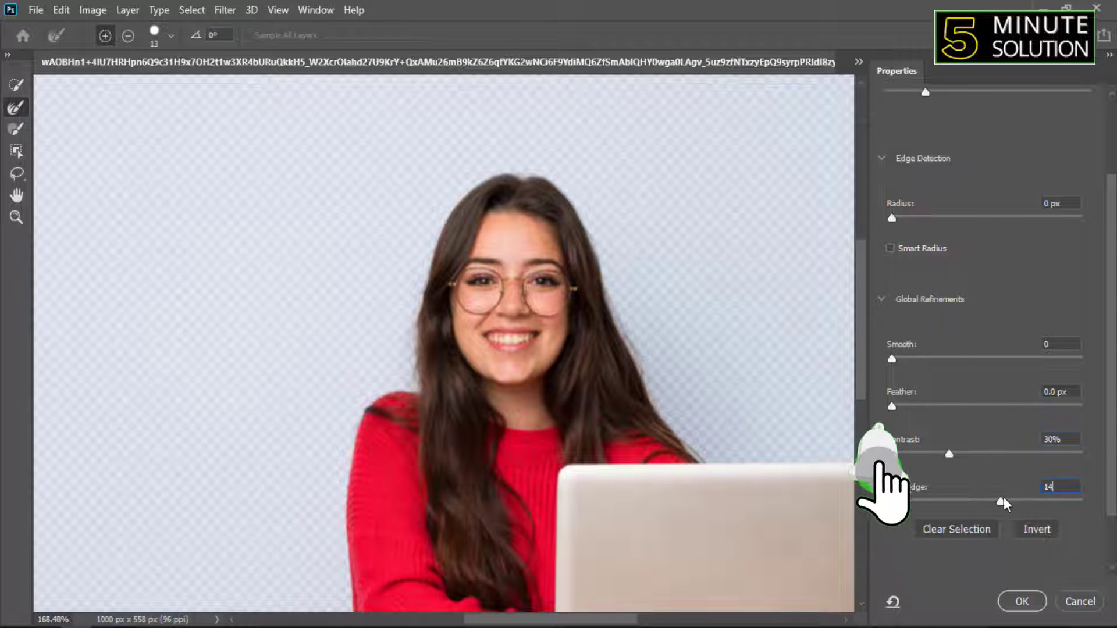
type("14")
key("Return")
- Preview the woman's hair edges in the cutout with the view transparency at 100%
scroll(585, 251, "up", 1)
left_click_drag(689, 432, 637, 316)
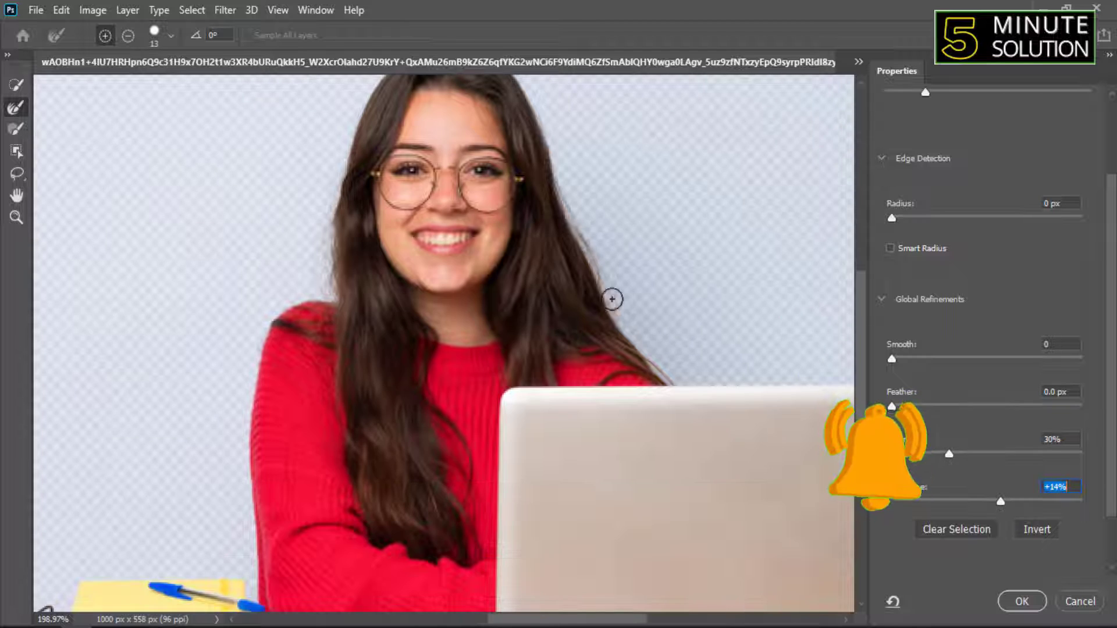
scroll(1023, 215, "up", 3)
left_click_drag(927, 202, 1093, 207)
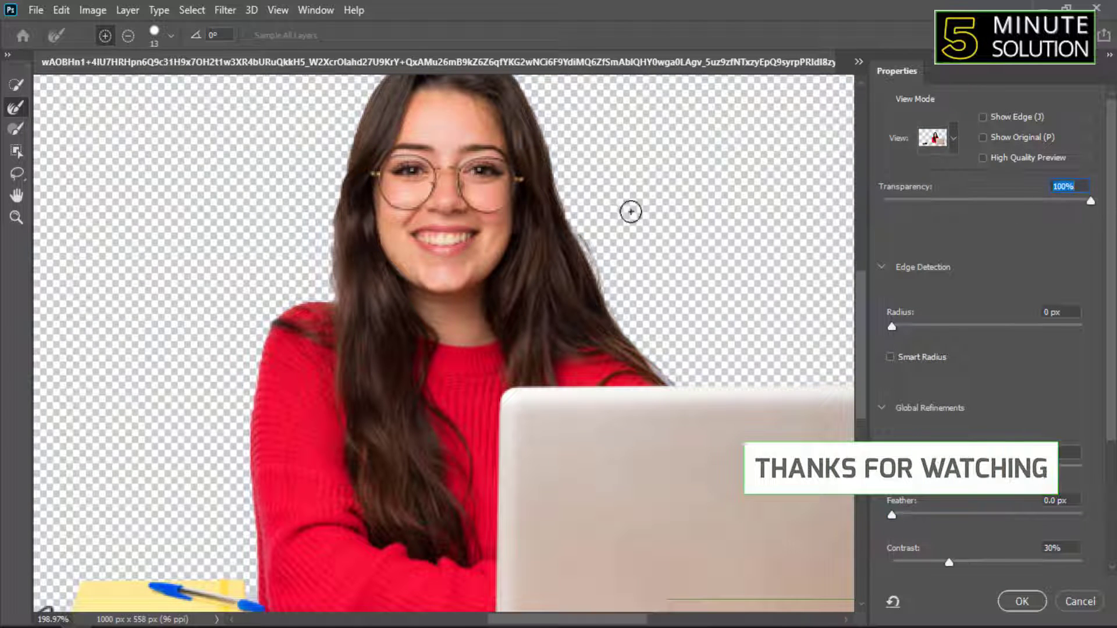
- Switch the mask preview to On White at 61% opacity and examine the cutout around the books and headphones
left_click(928, 146)
left_click(865, 320)
left_click(572, 199)
left_click_drag(449, 265, 611, 233)
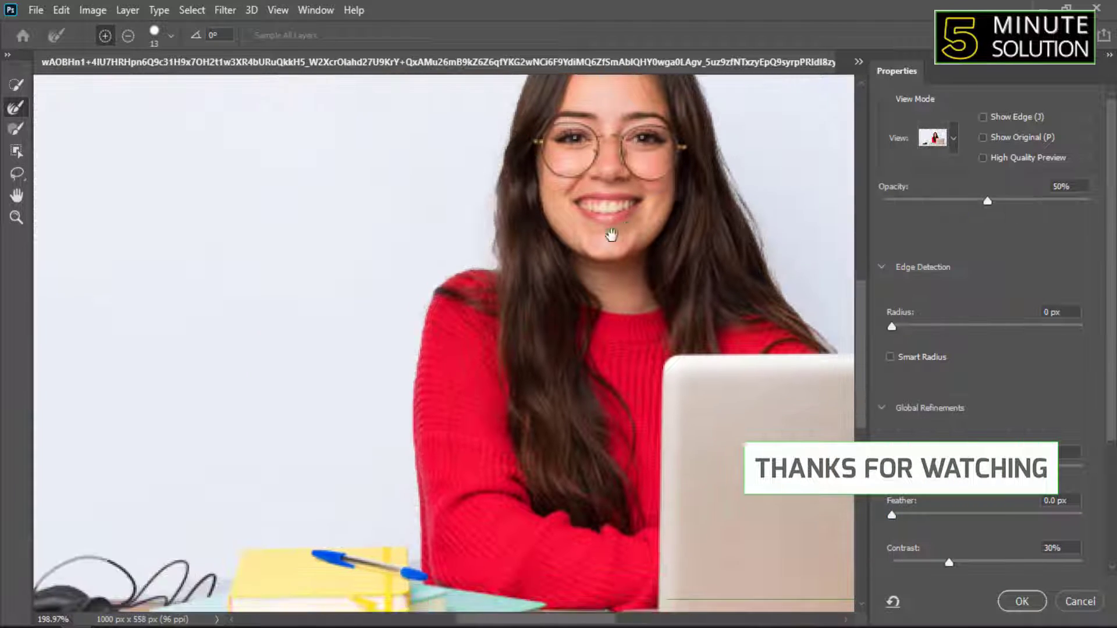
left_click_drag(399, 303, 600, 202)
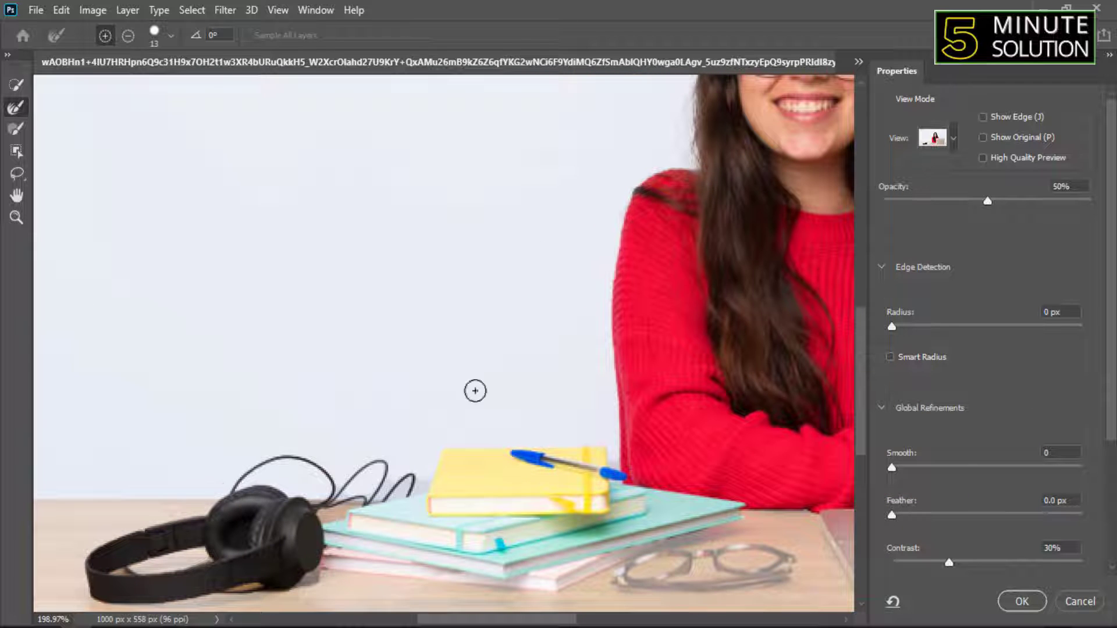
mouse_move(1034, 200)
left_mouse_down()
mouse_move(1092, 212)
mouse_move(1010, 216)
left_mouse_up()
left_click_drag(675, 492, 634, 247)
- Enlarge the Refine Edge Brush to 54 px and paint over the desk surface beside the laptop's lower corner
left_click_drag(632, 245, 685, 290)
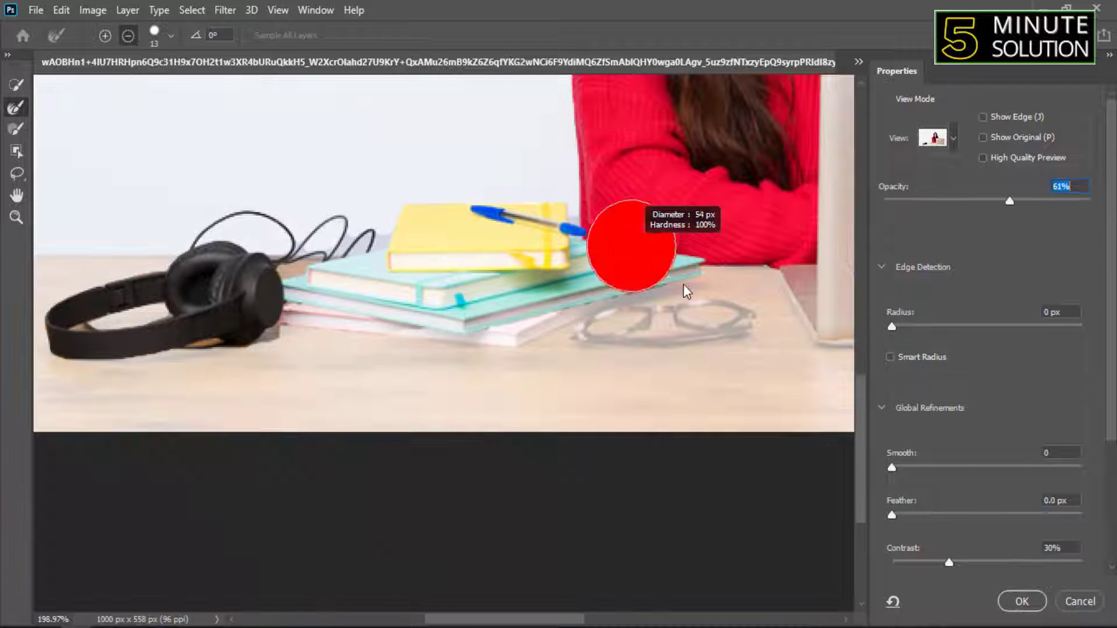
left_click_drag(677, 394, 351, 404)
left_click_drag(706, 448, 227, 446)
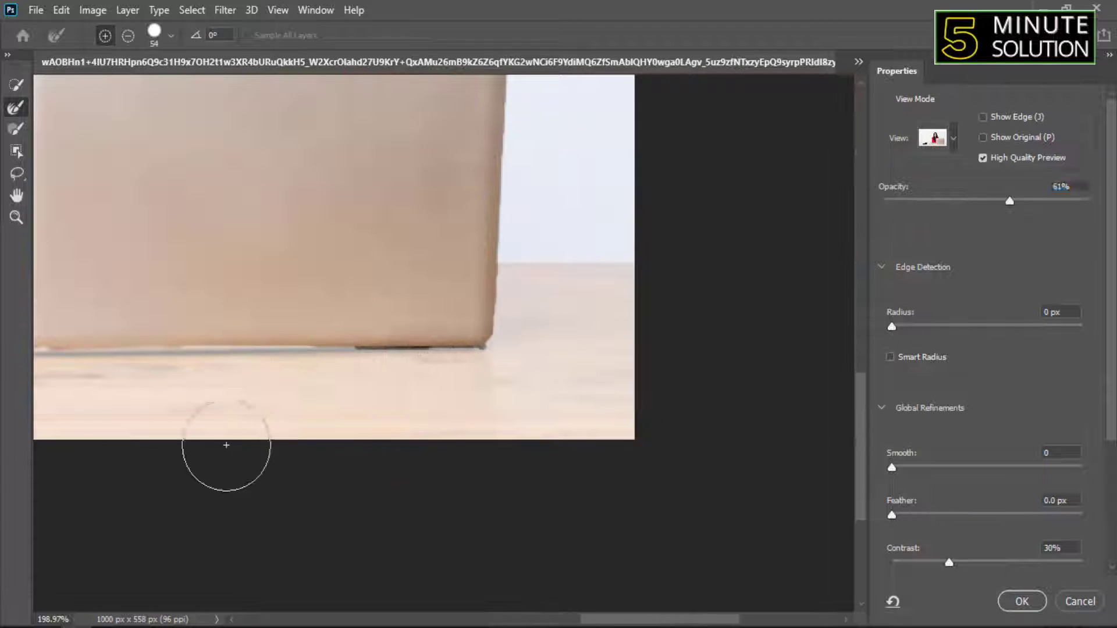
mouse_move(495, 364)
left_mouse_down()
mouse_move(325, 407)
mouse_move(469, 384)
mouse_move(369, 389)
mouse_move(688, 354)
mouse_move(547, 293)
mouse_move(649, 320)
left_mouse_up()
- Switch the mask preview to Marching Ants and go over the selection outline on the desk in front of the laptop
left_click(954, 140)
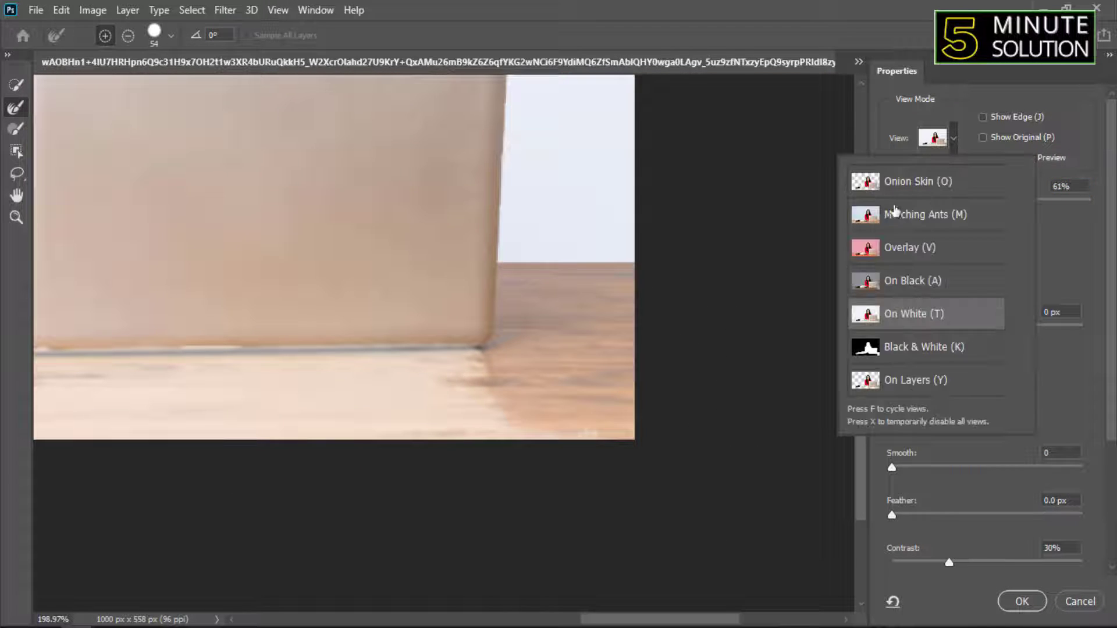
left_click(910, 215)
left_click_drag(458, 432, 706, 449)
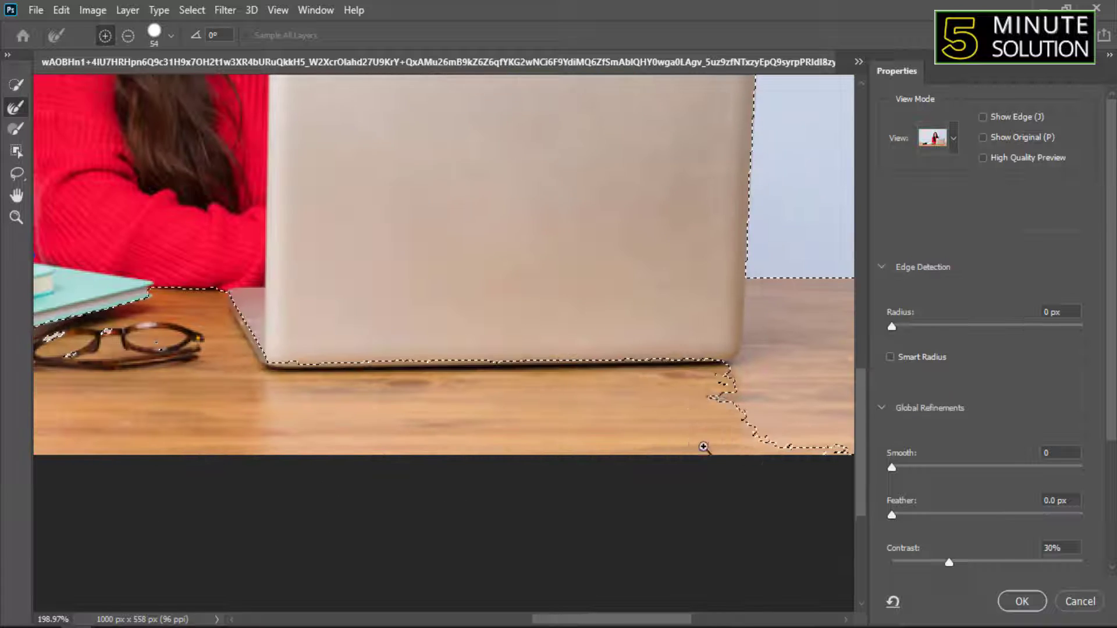
scroll(292, 395, "down", 2)
left_click_drag(292, 395, 583, 392)
- Add the whole wooden desk surface to the selection with the Quick Selection tool
left_click(16, 86)
mouse_move(379, 399)
left_mouse_down()
mouse_move(367, 429)
mouse_move(278, 441)
mouse_move(160, 421)
left_mouse_up()
mouse_move(544, 418)
left_mouse_down()
mouse_move(674, 420)
mouse_move(685, 433)
mouse_move(622, 362)
mouse_move(646, 355)
left_mouse_up()
scroll(328, 303, "up", 7)
left_click_drag(486, 273, 465, 274)
scroll(105, 355, "down", 9)
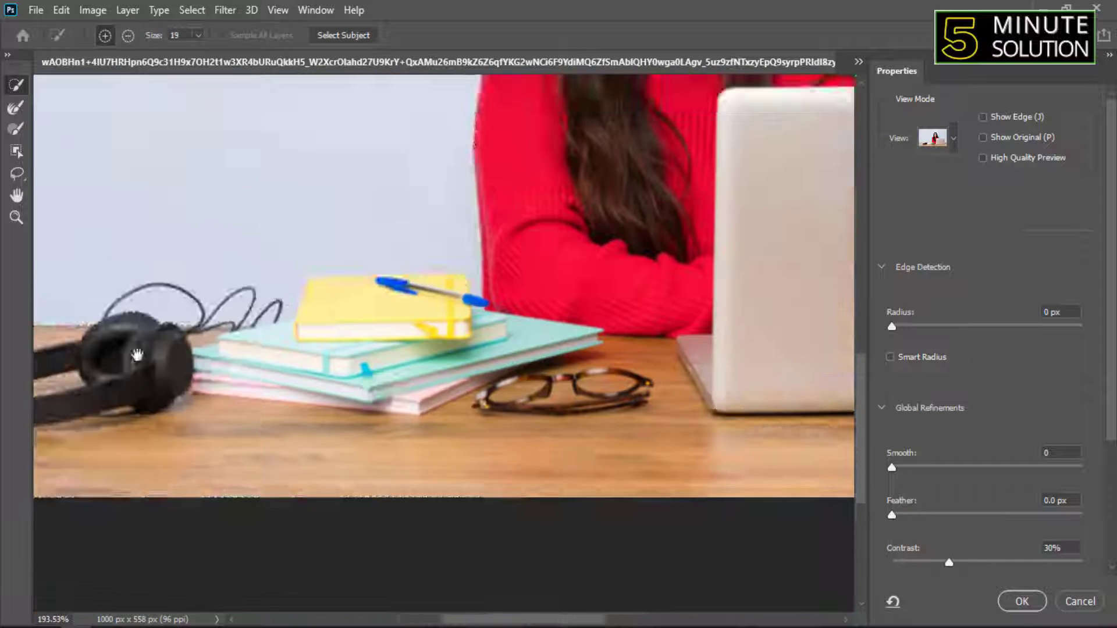
left_click_drag(381, 421, 209, 421)
left_click_drag(332, 419, 370, 418)
left_click_drag(372, 420, 677, 449)
scroll(526, 456, "down", 3)
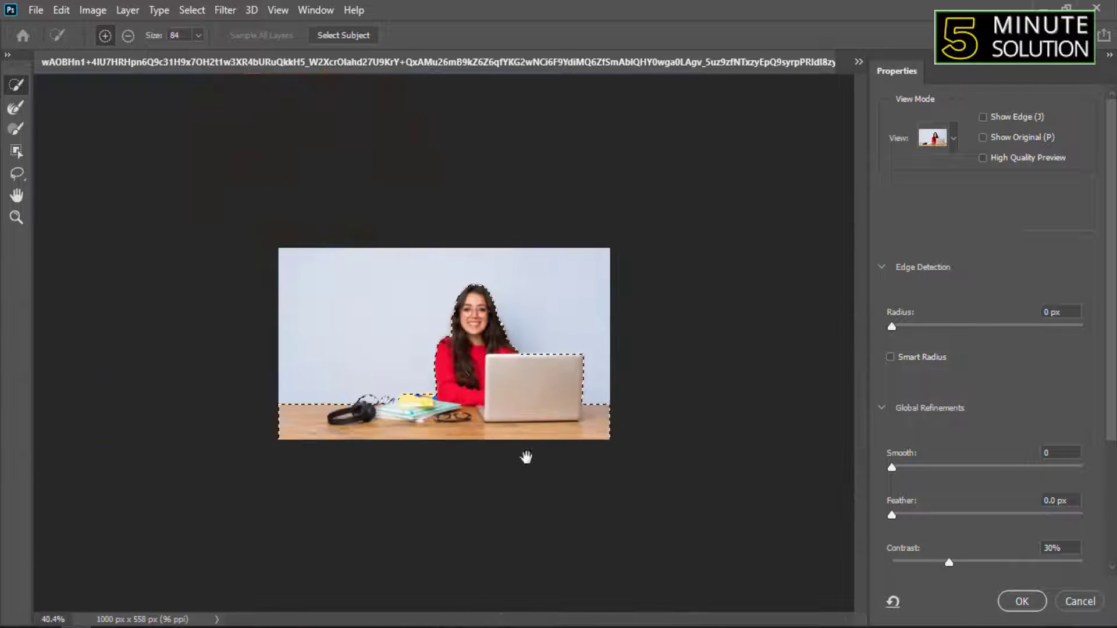
- Refine the selection around the headphone cables with the Refine Edge Brush at size 20
scroll(449, 436, "up", 6)
left_click(16, 108)
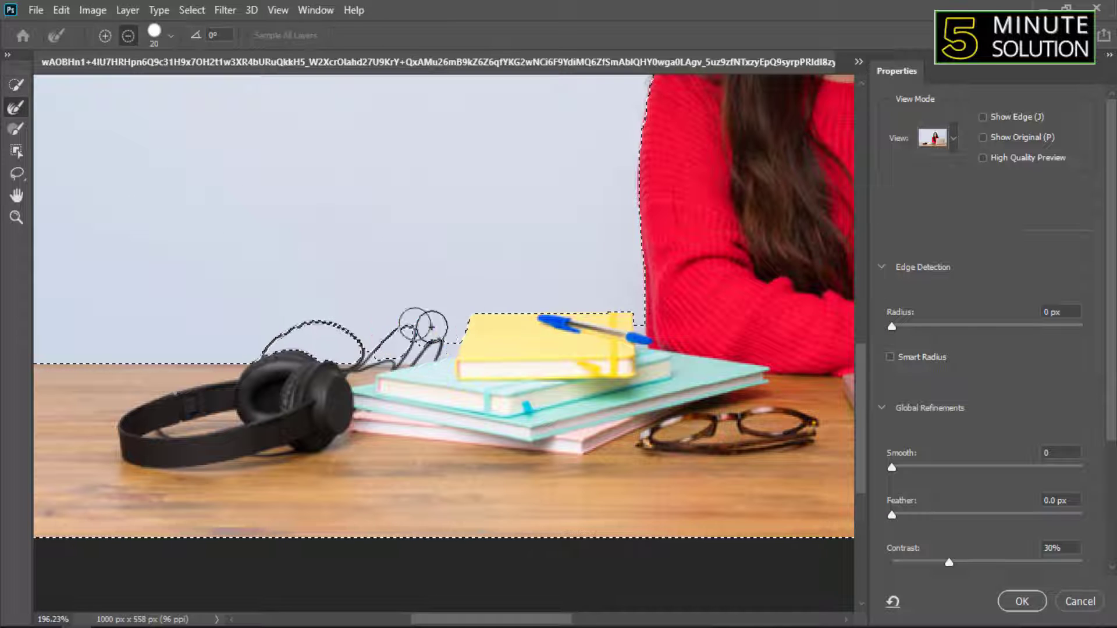
scroll(384, 357, "up", 6)
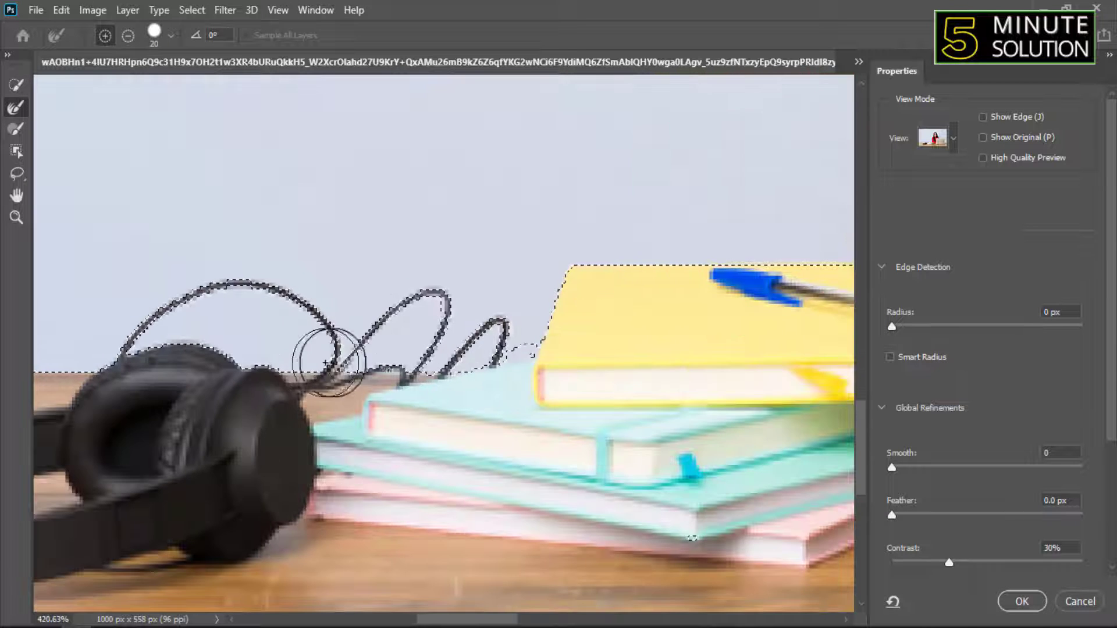
scroll(343, 354, "down", 4)
scroll(479, 369, "up", 3)
scroll(586, 176, "up", 1)
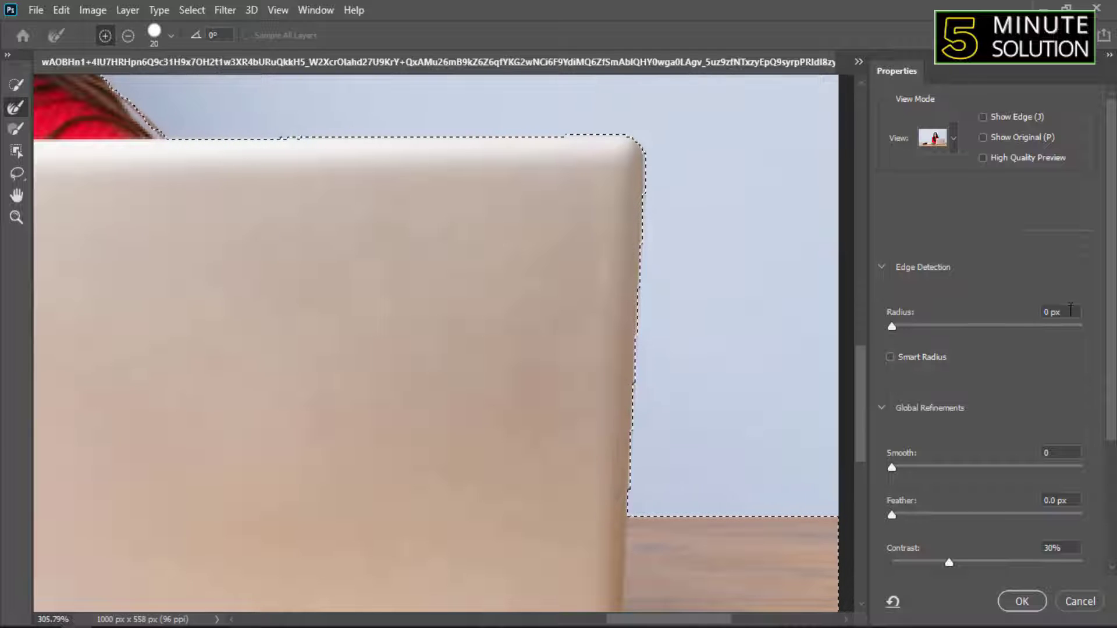
- Try an Edge Detection radius of 1 px on the selection and set it back to 0 px
type("1")
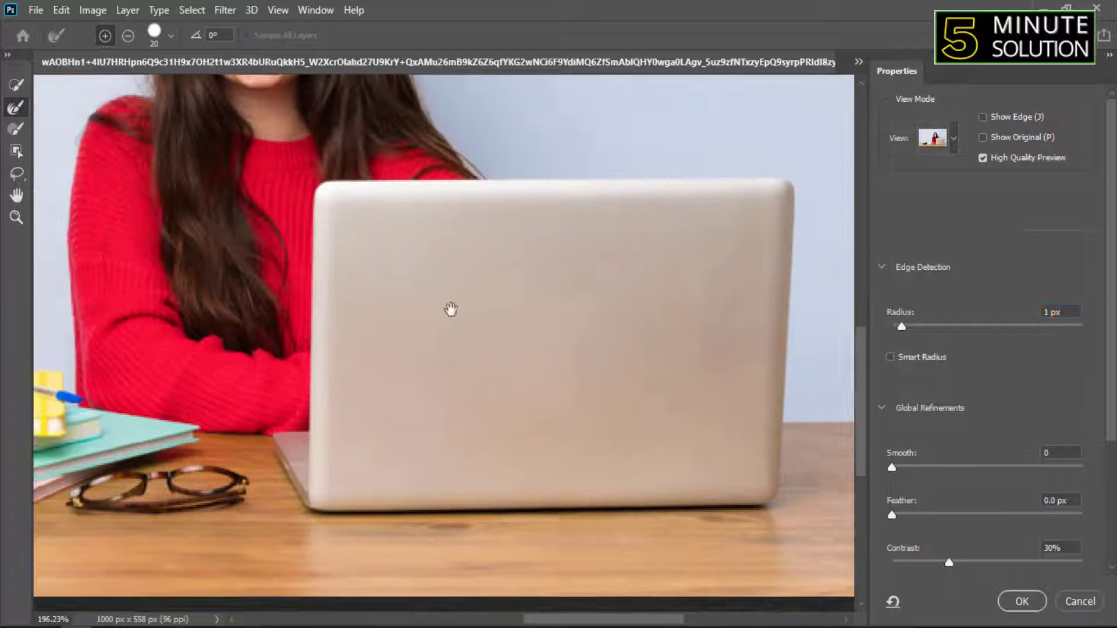
left_click_drag(451, 309, 536, 309)
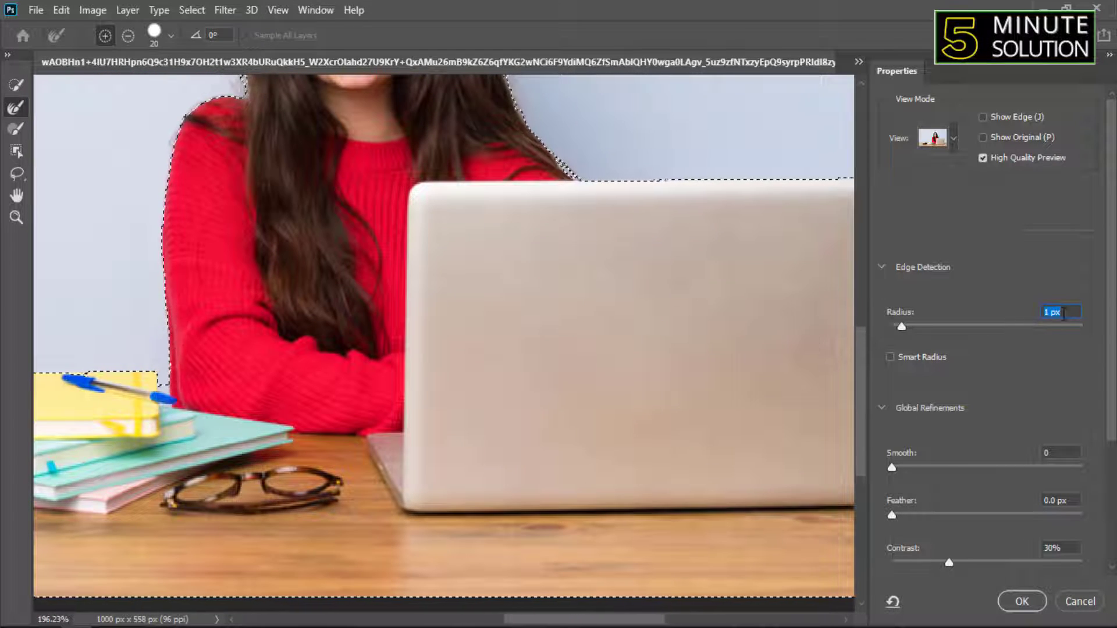
type("0")
key("Tab")
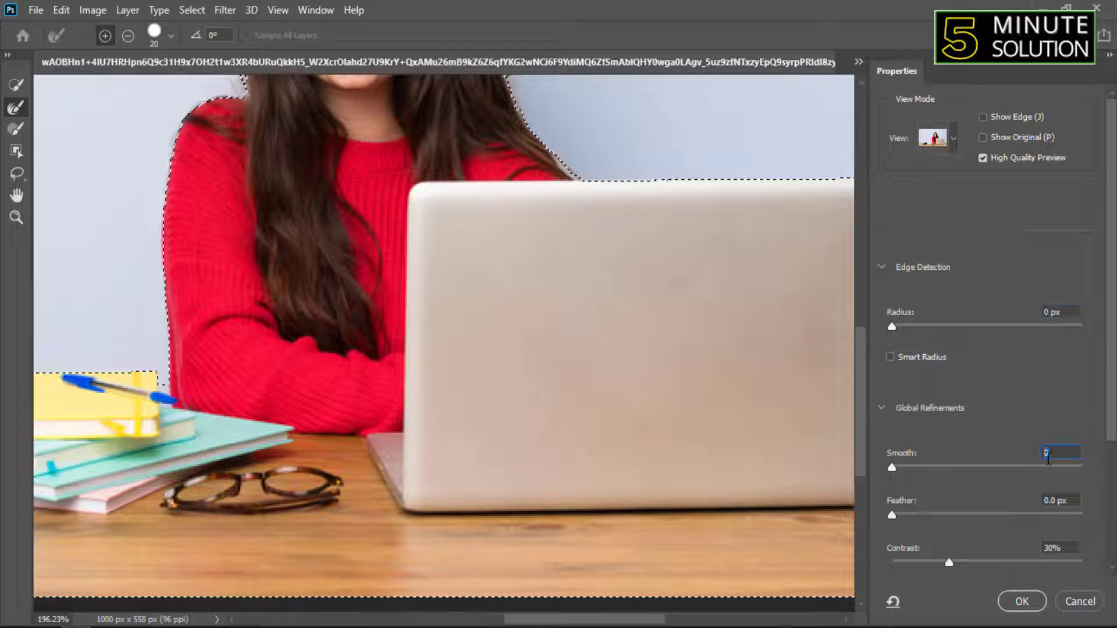
- Set the selection's feather to 0.5 px and check the outline around the woman's hair and shoulders
key("Tab")
type("0.5")
scroll(663, 281, "up", 1)
left_click_drag(663, 281, 758, 476)
key("space")
left_click(540, 249)
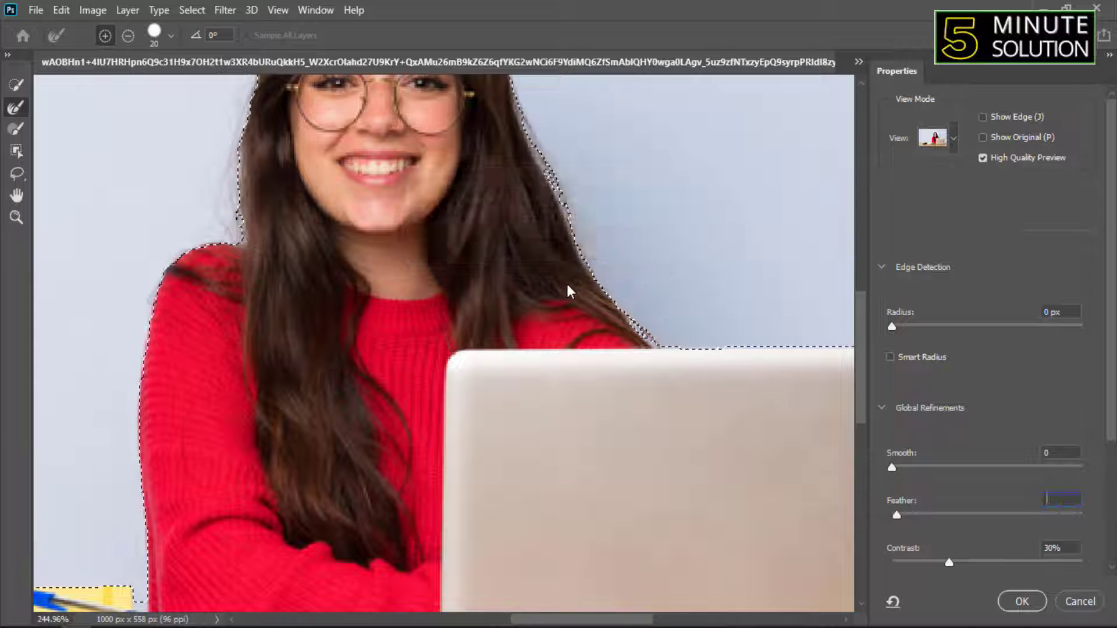
key("space")
left_click(540, 249)
key("Tab")
scroll(551, 309, "down", 5)
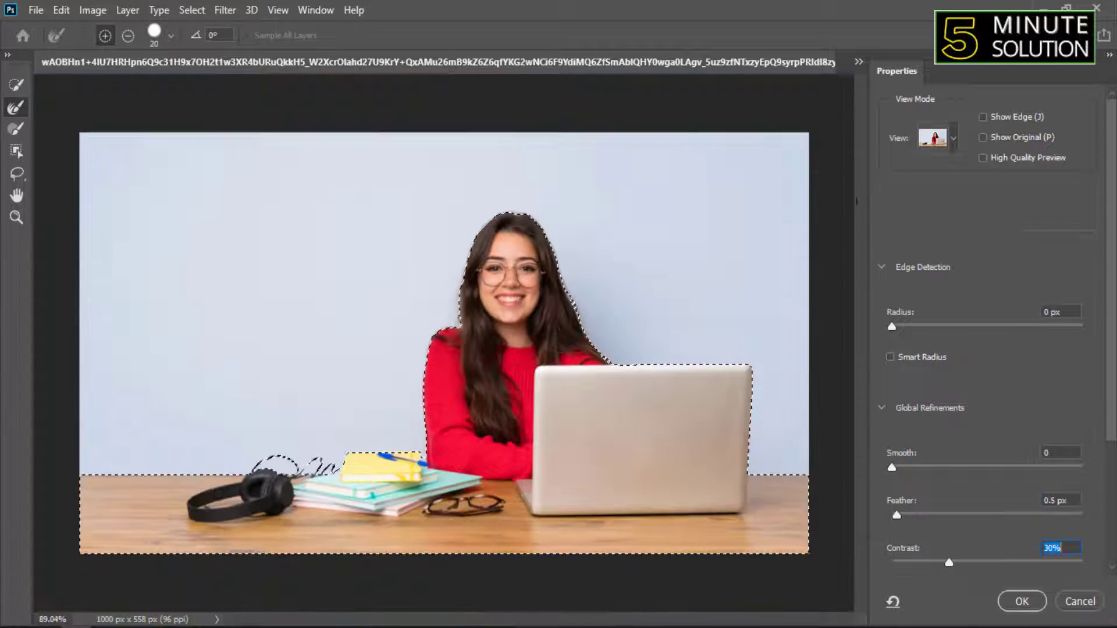
- Check the cutout's edges in the Black & White view and then in the On White view
left_click(953, 138)
left_click(884, 381)
left_click_drag(535, 354, 568, 368)
scroll(568, 368, "down", 1)
left_click(934, 138)
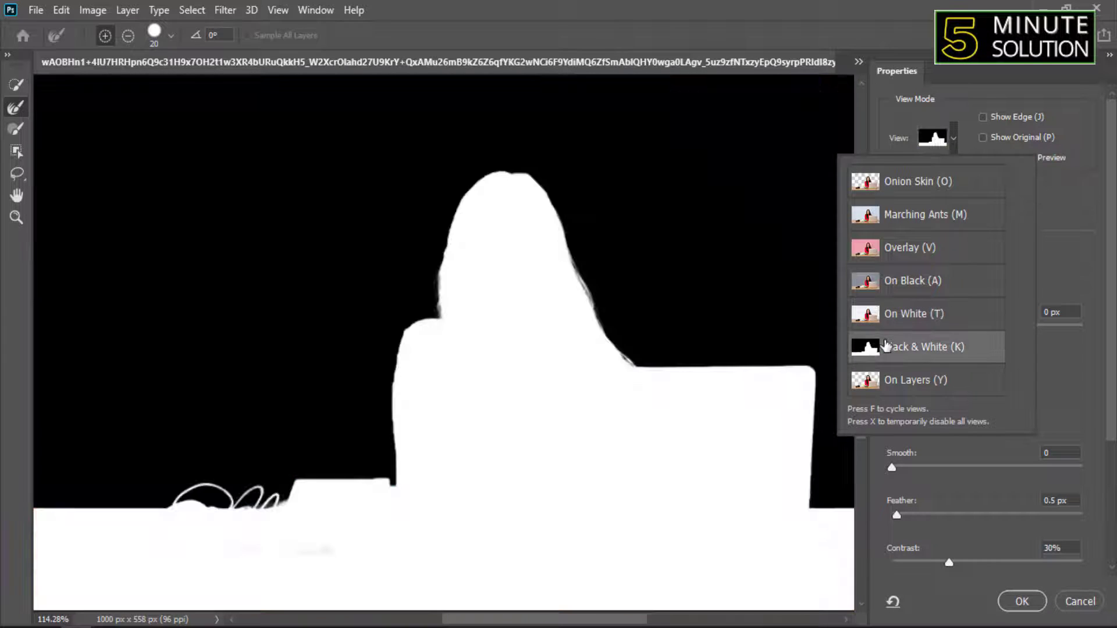
left_click(881, 321)
scroll(608, 274, "down", 2)
scroll(609, 274, "up", 3)
scroll(615, 271, "down", 4)
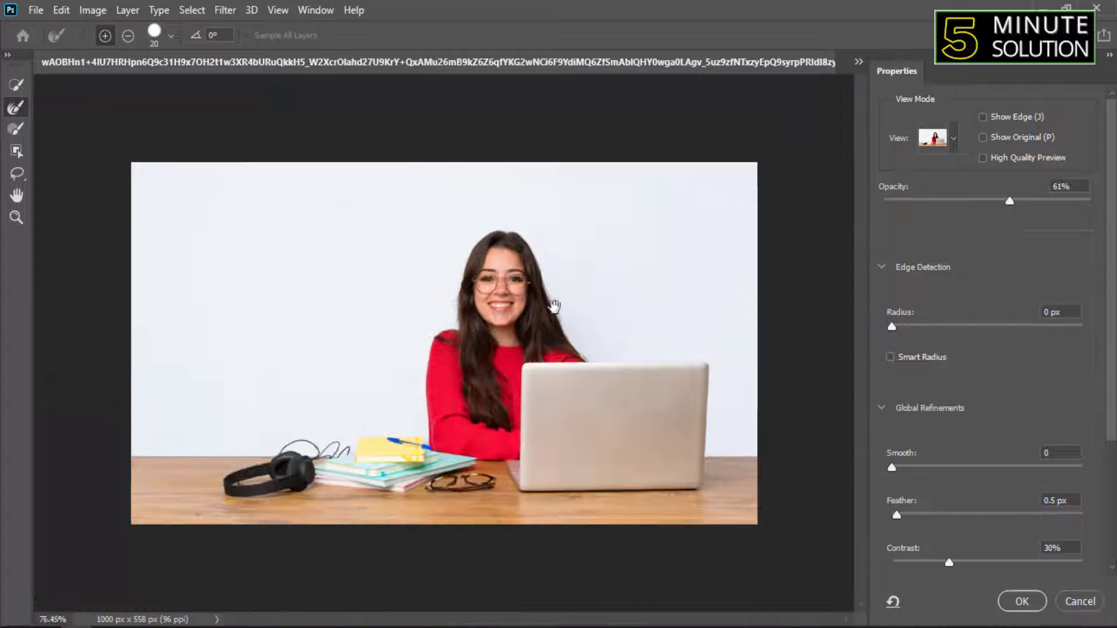
- Output the refined selection as a new layer with a layer mask
scroll(1076, 480, "down", 4)
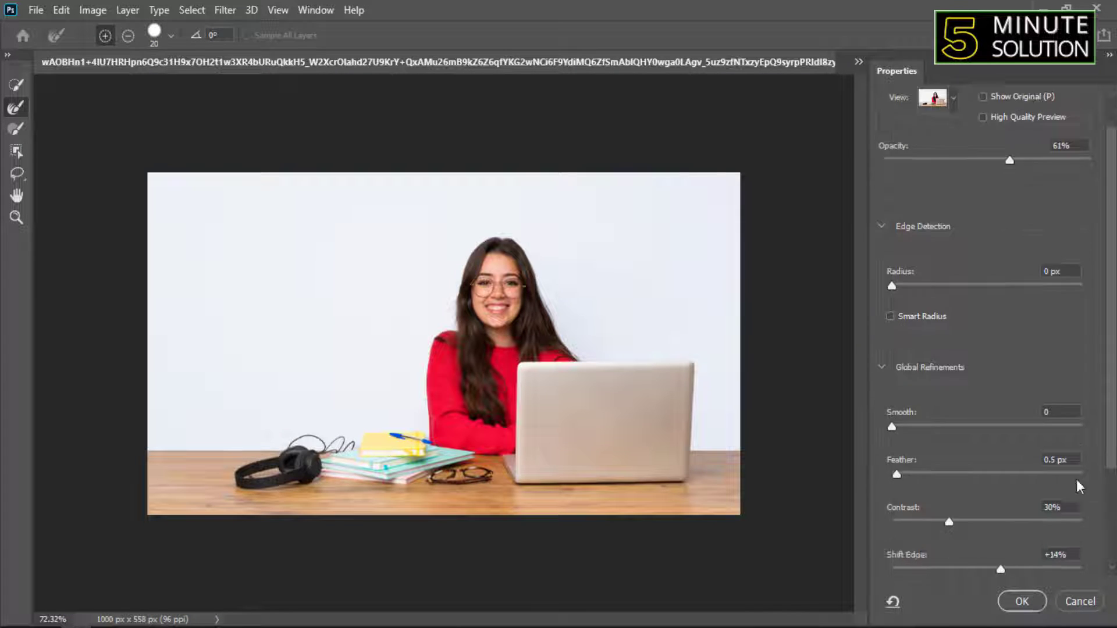
left_click(881, 522)
left_click(954, 523)
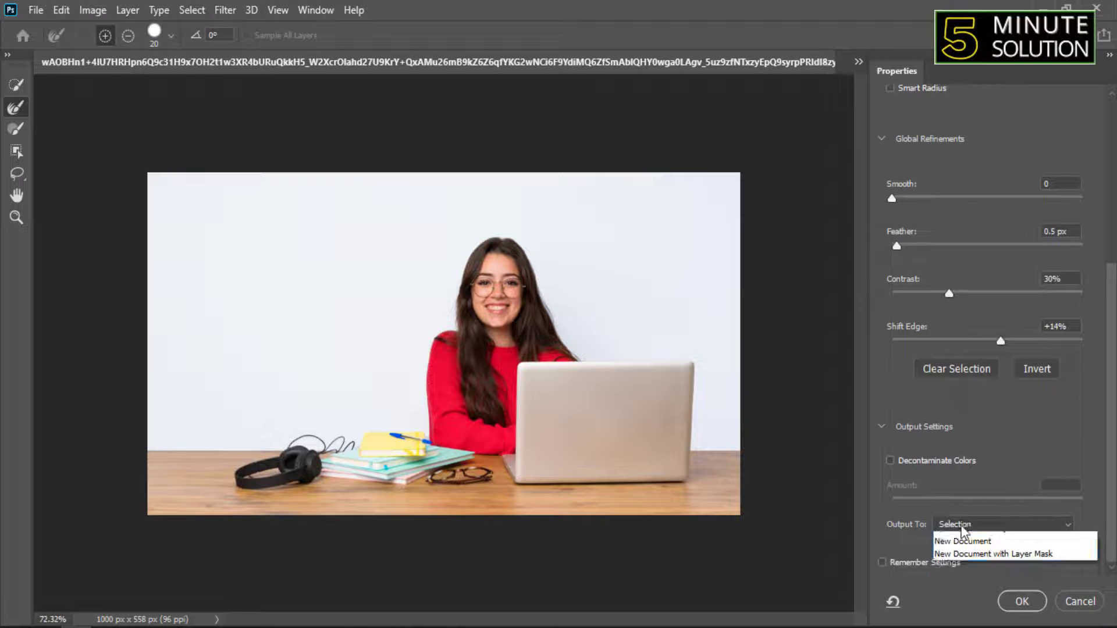
left_click(995, 577)
left_click(1018, 599)
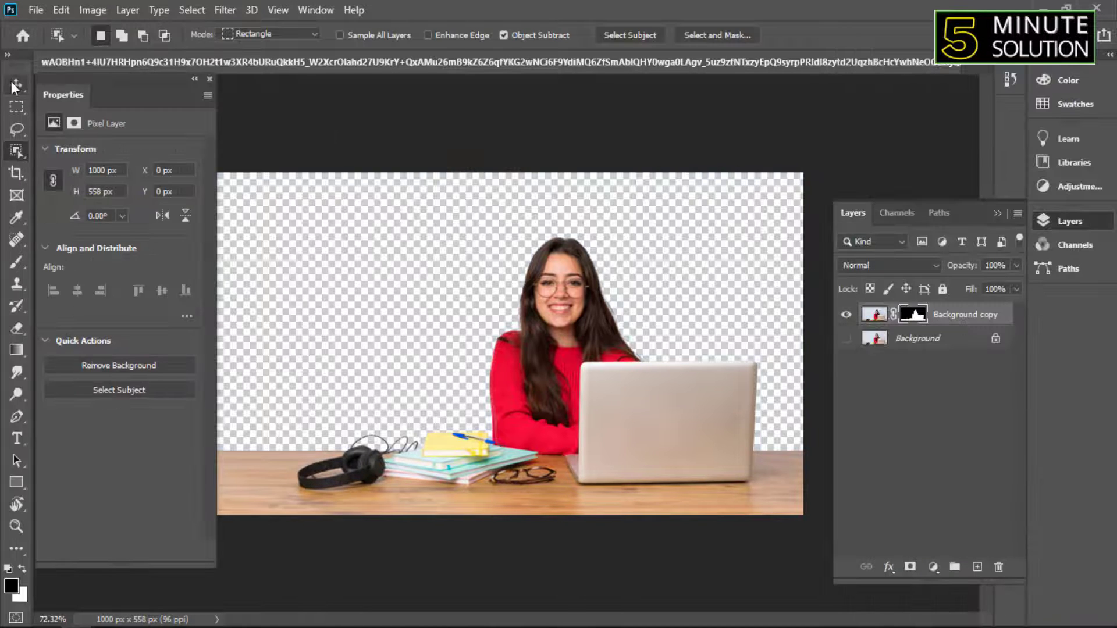
- Move a copy of the masked woman cutout into the Untitled-1 red gradient document
left_click(15, 87)
left_click(942, 339)
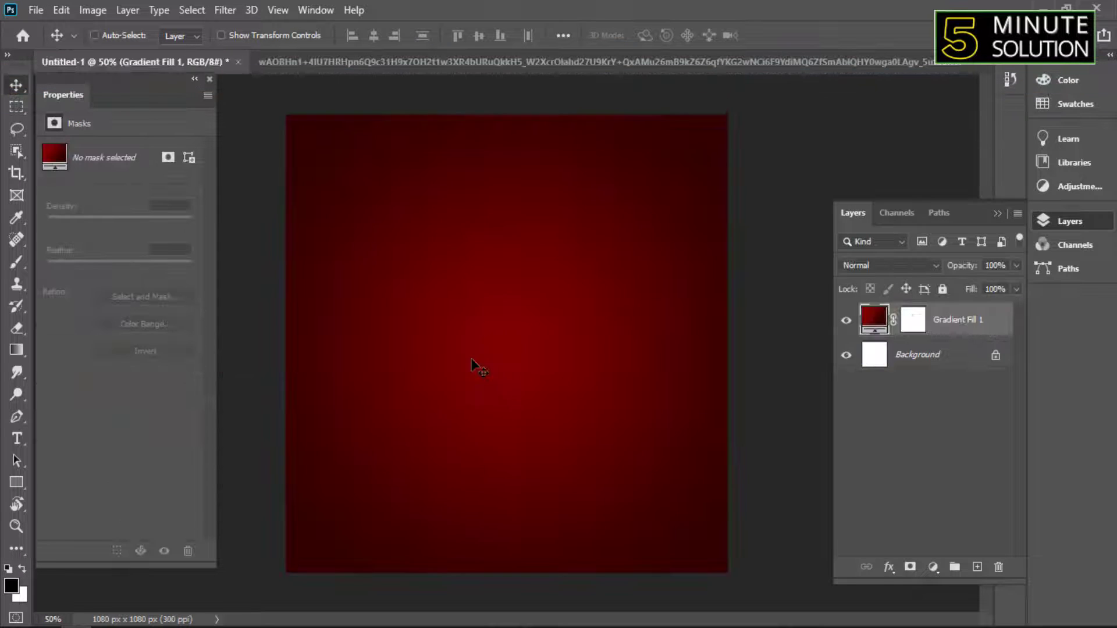
left_click_drag(472, 365, 551, 396)
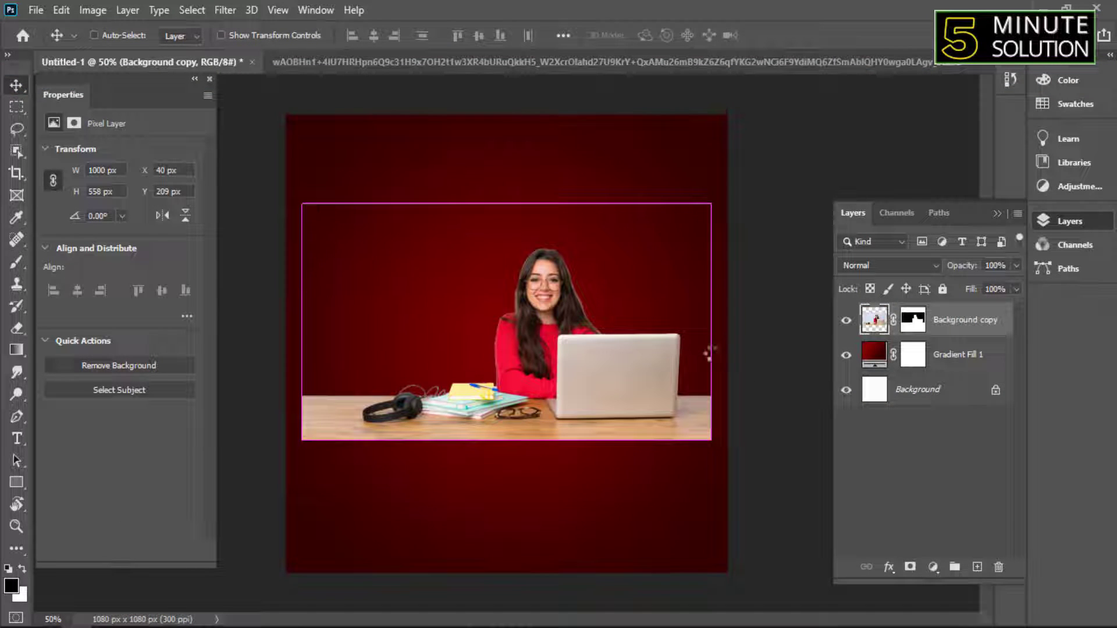
- Scale the cutout up to about 1546 × 864 px and position the desk along the canvas's lower edge
key("ctrl+t")
left_click_drag(711, 321, 794, 339)
left_click_drag(660, 349, 581, 412)
left_click_drag(715, 387, 727, 387)
left_click_drag(691, 414, 644, 402)
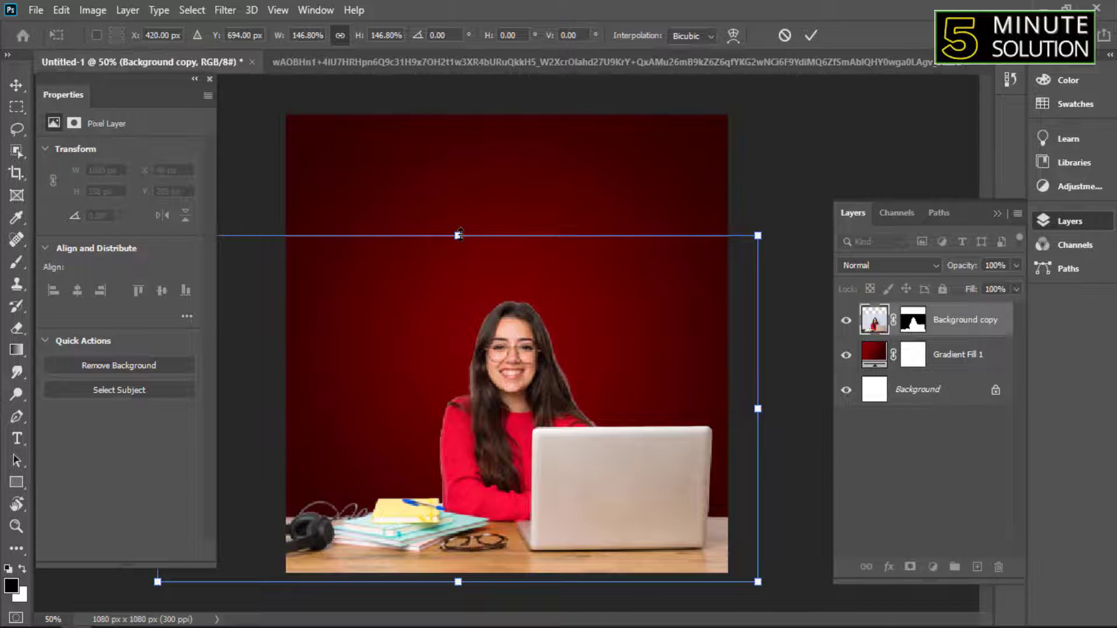
left_click_drag(458, 234, 475, 218)
left_click_drag(607, 360, 600, 361)
key("Return")
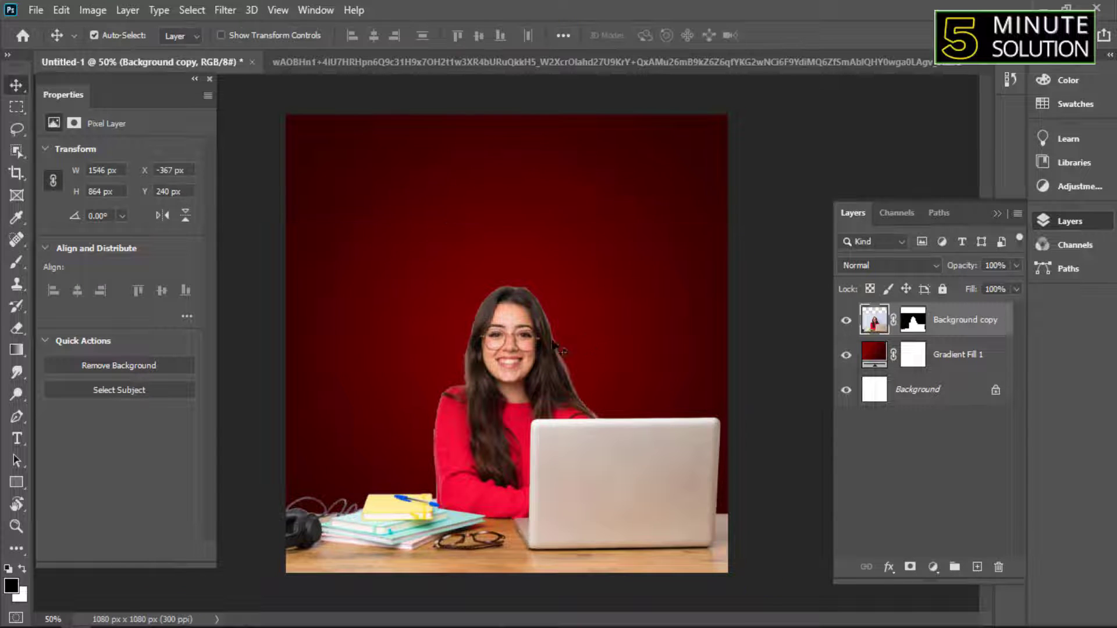
- Refine the cutout's layer mask in Select and Mask with Decontaminate Colors at 100%, output to a new document with layer mask
scroll(553, 316, "up", 5)
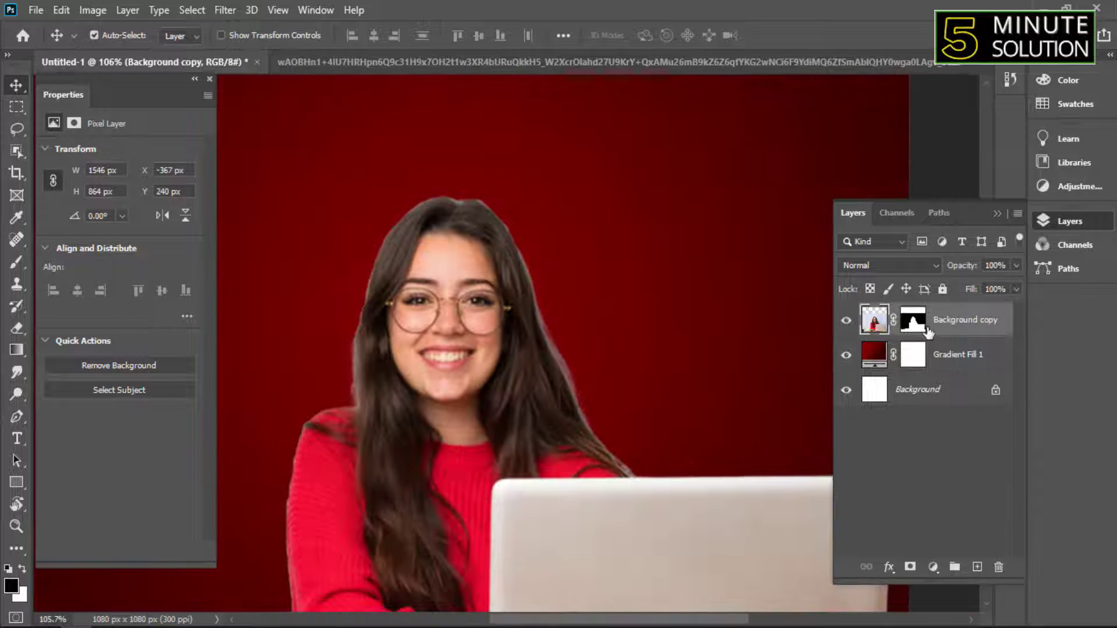
double_click(912, 324)
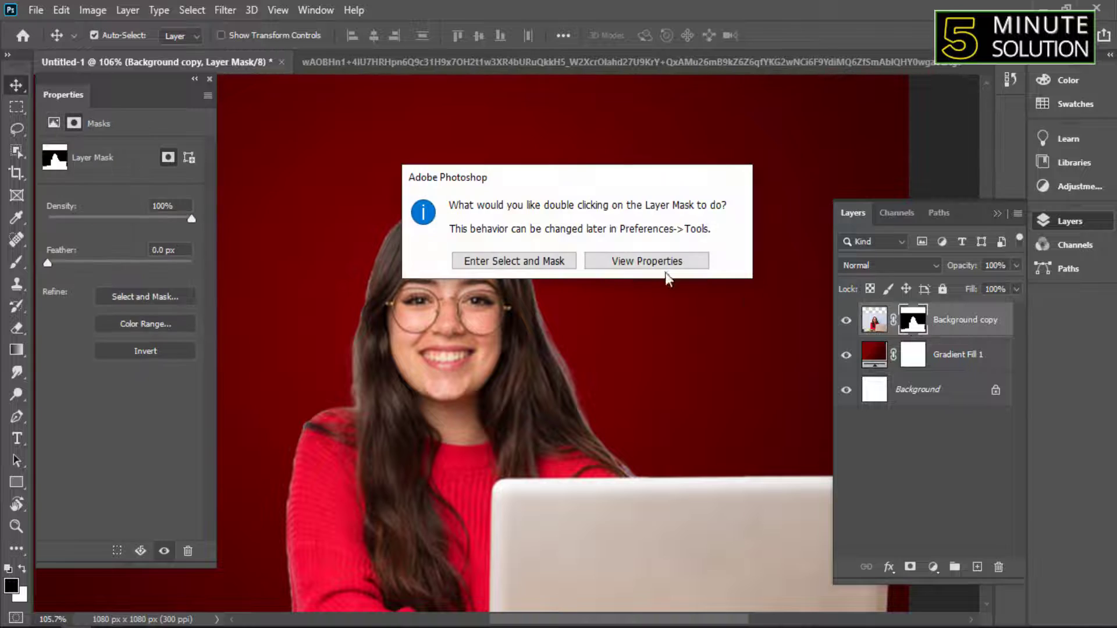
left_click(503, 260)
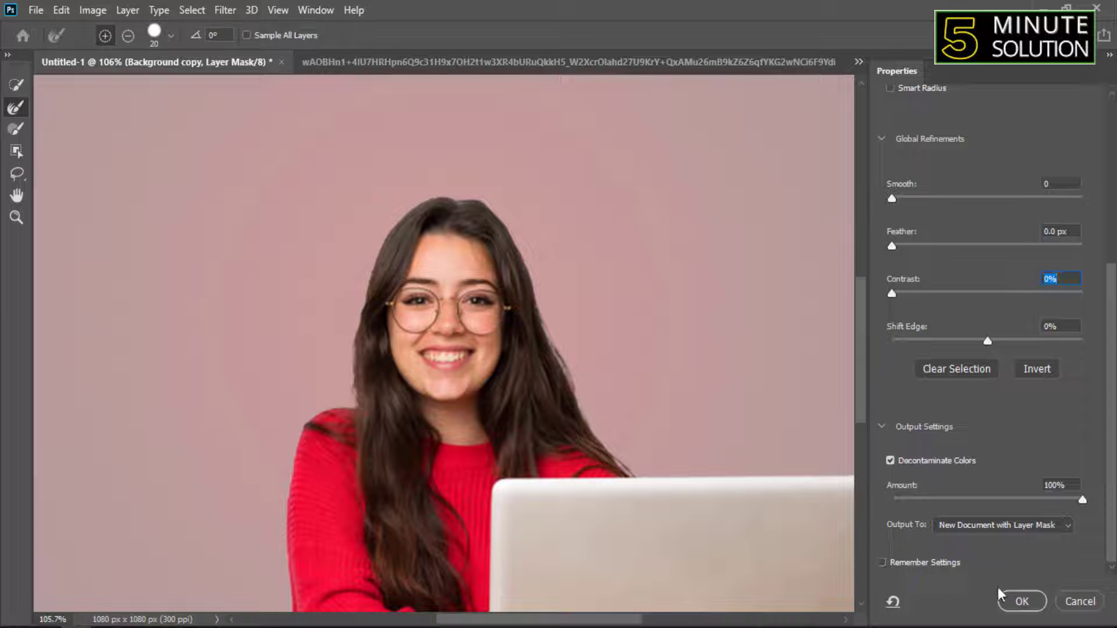
left_click(1022, 602)
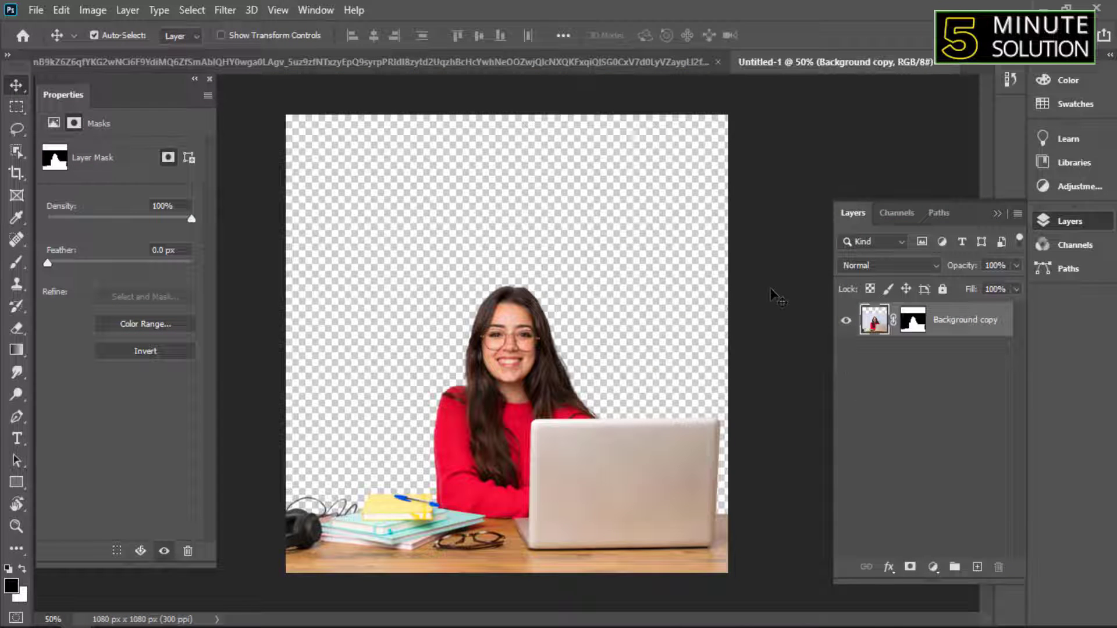
- Bring the color-decontaminated cutout from the new document into the red gradient composition as an additional layer
left_click_drag(943, 329, 938, 377)
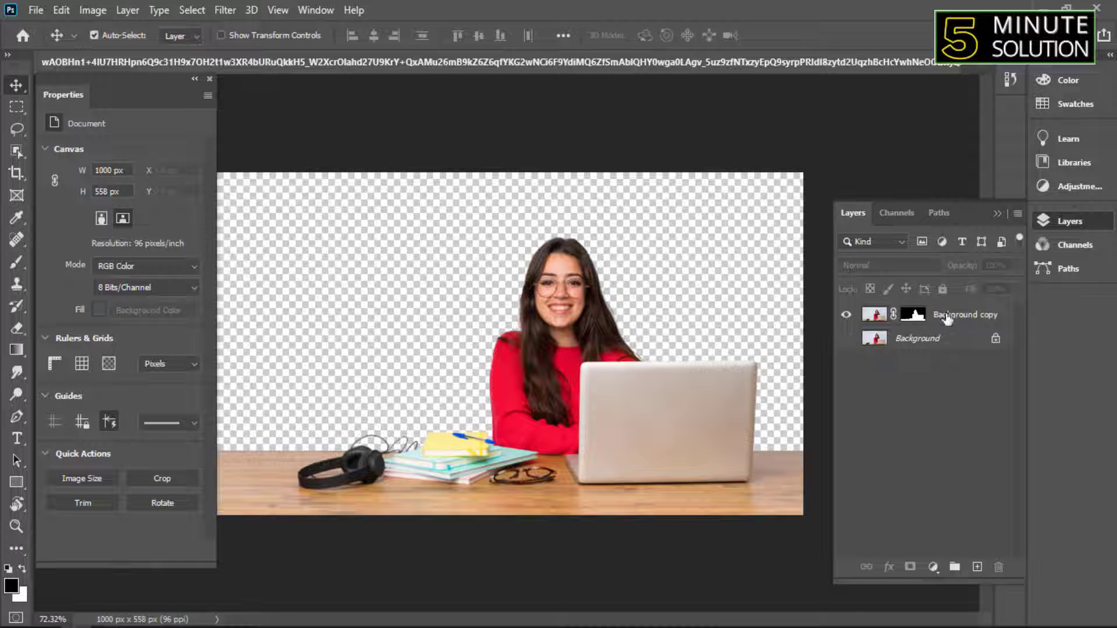
left_click(945, 315)
left_click(981, 66)
left_click(209, 77)
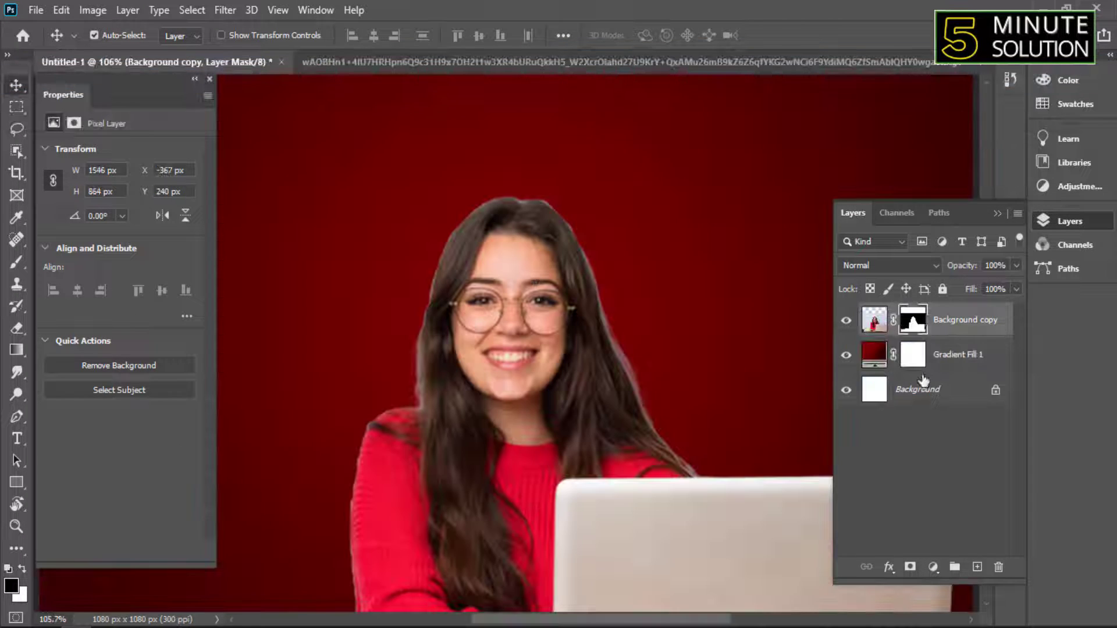
left_click(981, 66)
left_click(329, 120)
left_click_drag(507, 354, 565, 344)
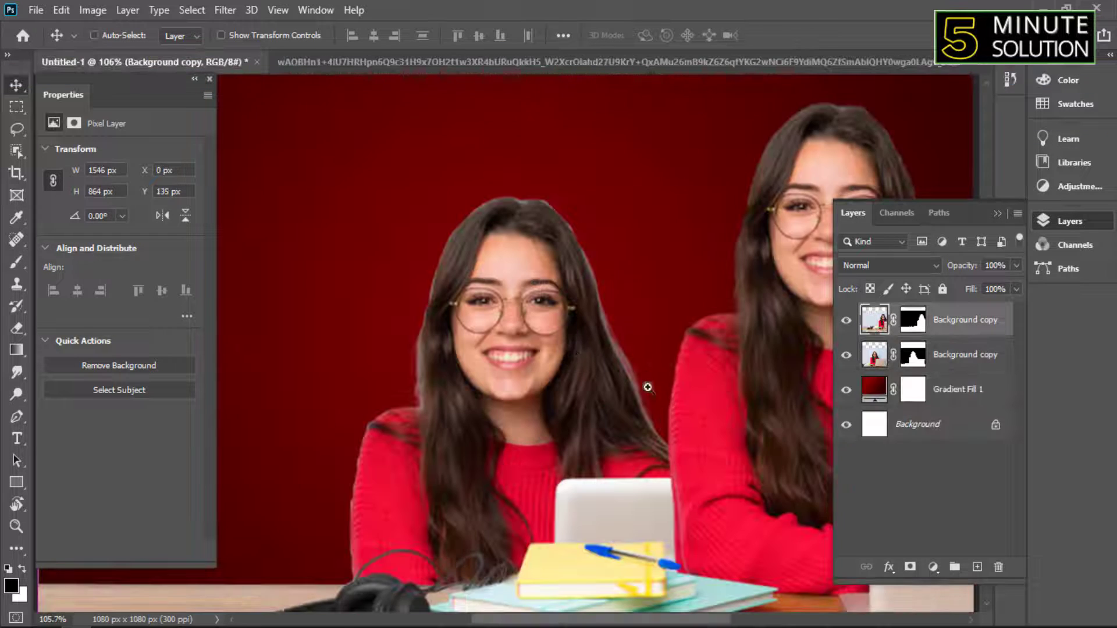
- Hide the earlier cutout layer and move the new cutout about 386 px left and 81 px down
scroll(645, 384, "down", 4)
left_click(948, 356)
left_click(845, 357)
scroll(651, 400, "down", 4)
left_click_drag(617, 399, 476, 433)
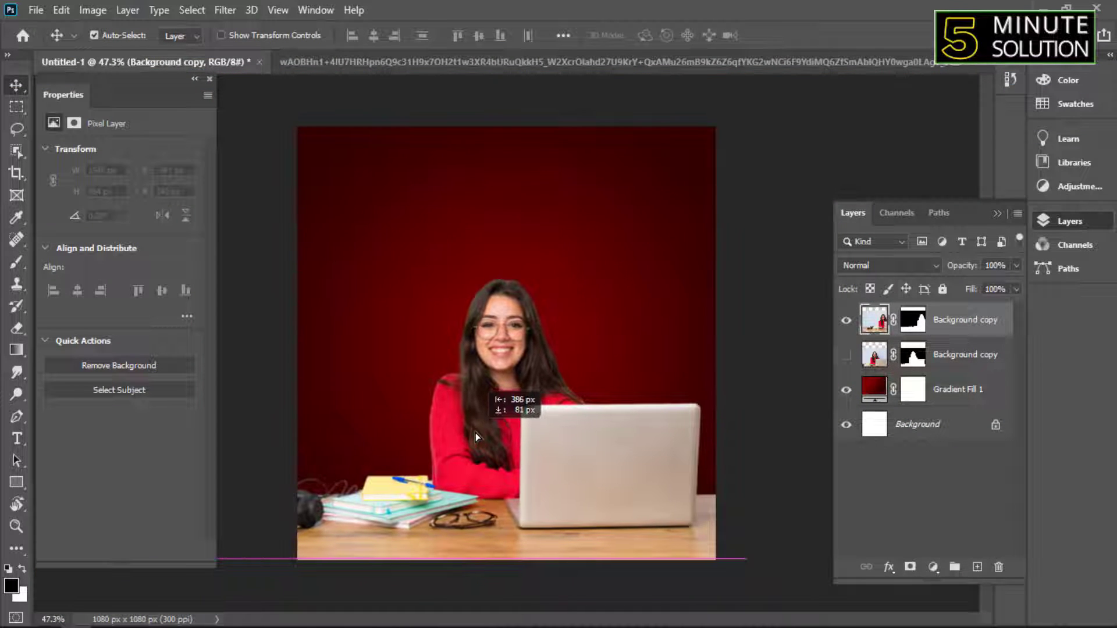
- Resize the new cutout to about 1490 × 832 px and position its desk flush with the canvas's lower edge
key("ctrl+t")
left_click_drag(747, 389, 761, 393)
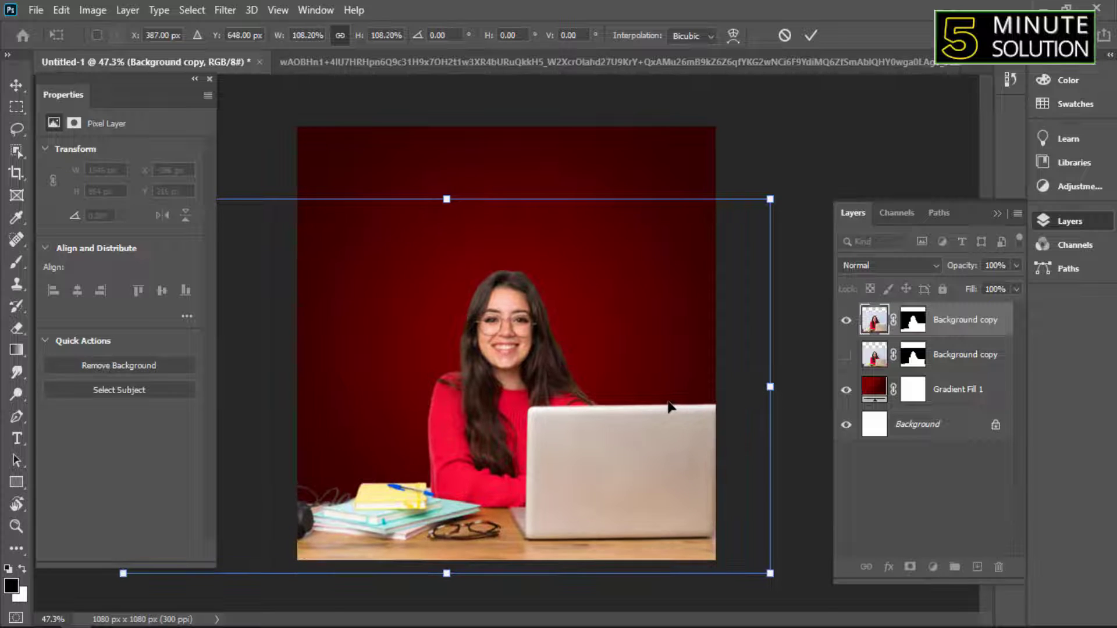
left_click_drag(668, 402, 650, 403)
left_click_drag(753, 402, 747, 403)
left_click_drag(644, 414, 653, 415)
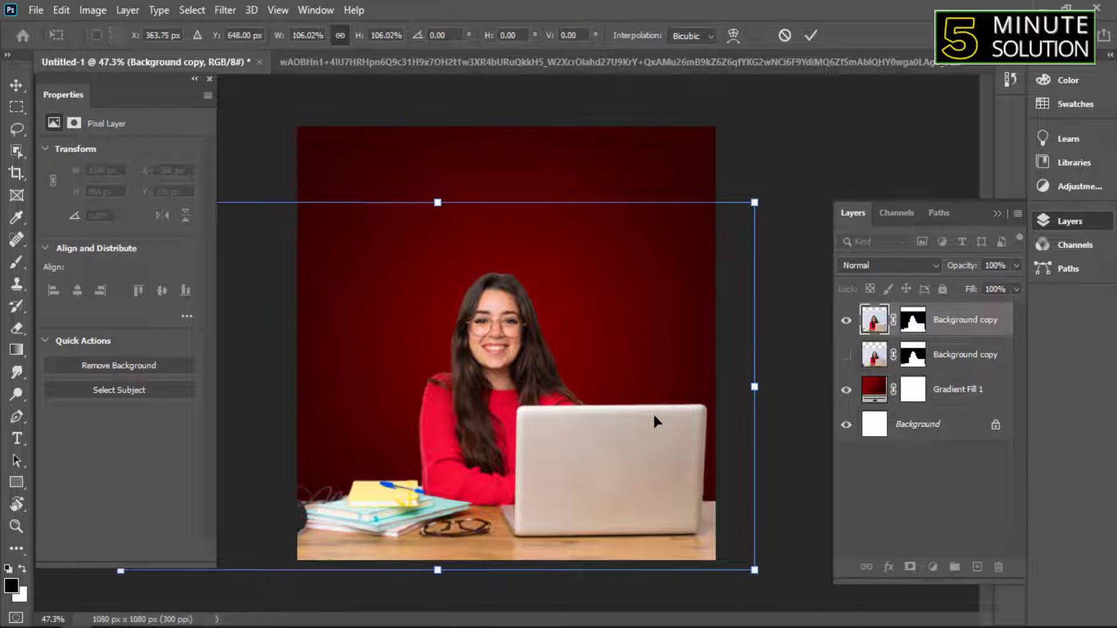
scroll(580, 396, "down", 3)
left_click_drag(641, 367, 635, 370)
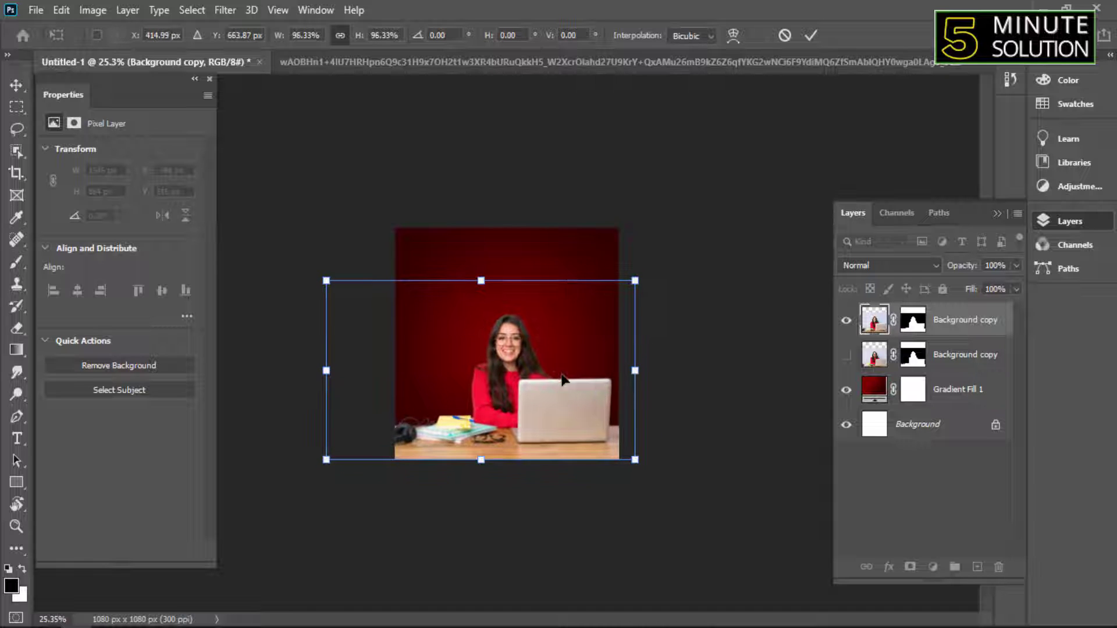
key("Return")
scroll(568, 378, "up", 3)
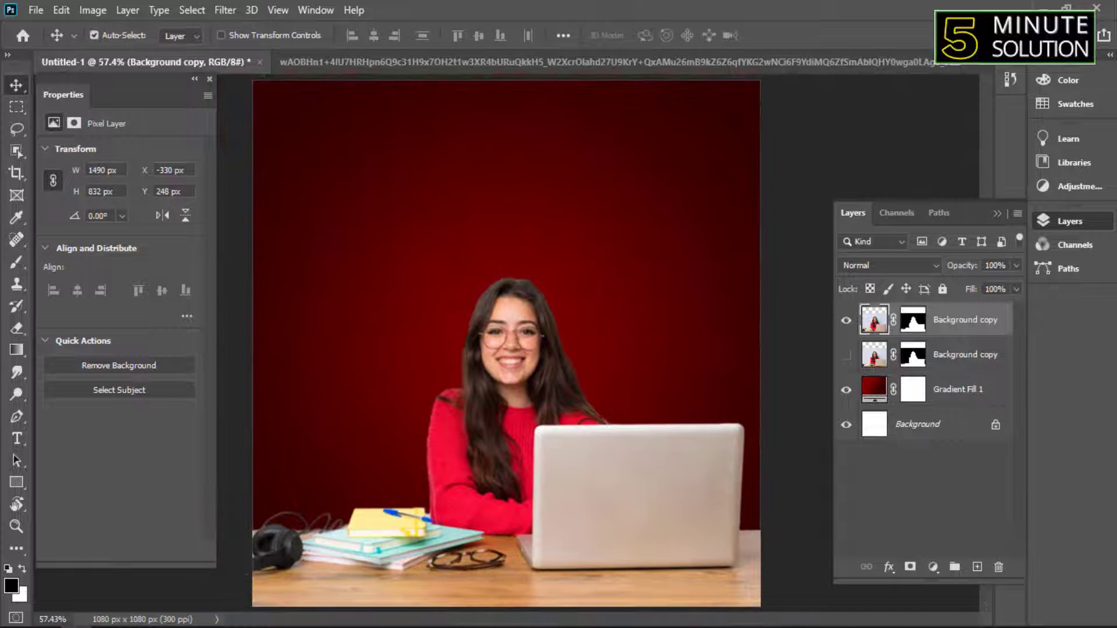
- Place the smartphone_PNG101498 image from File Explorer into the composition, rotated 90° to landscape
key("super+e")
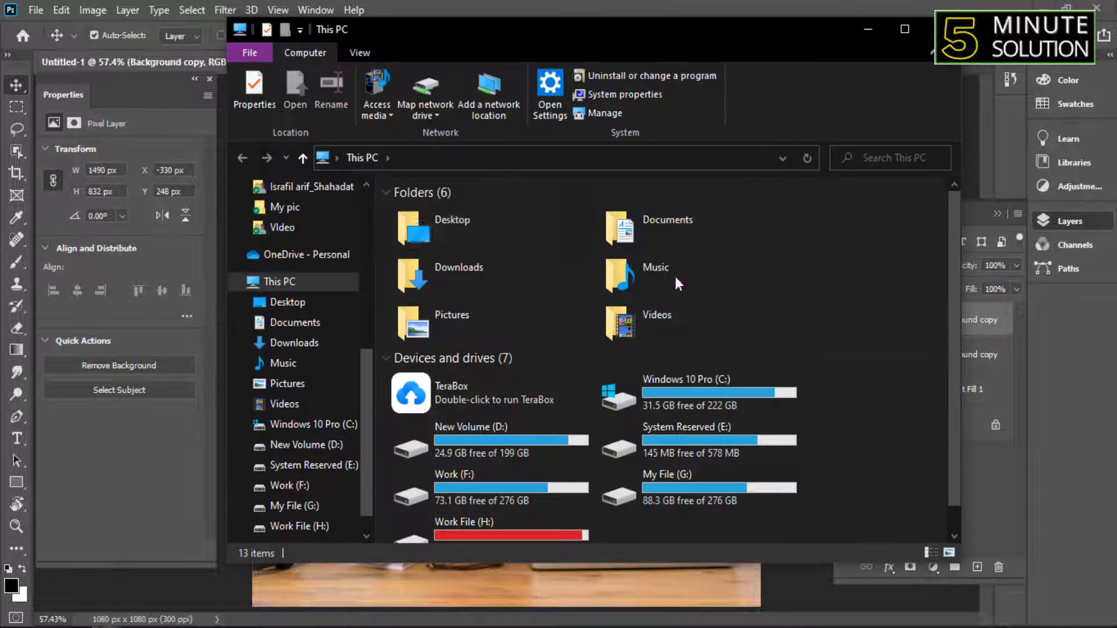
left_click_drag(633, 45, 1116, 50)
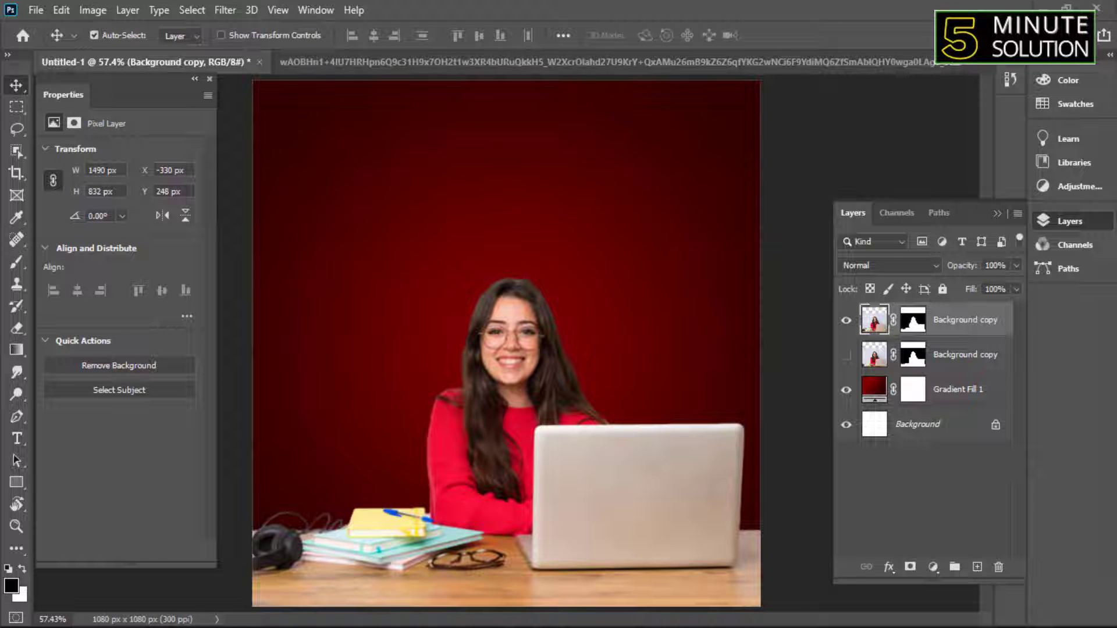
left_click_drag(651, 351, 505, 426)
key("Return")
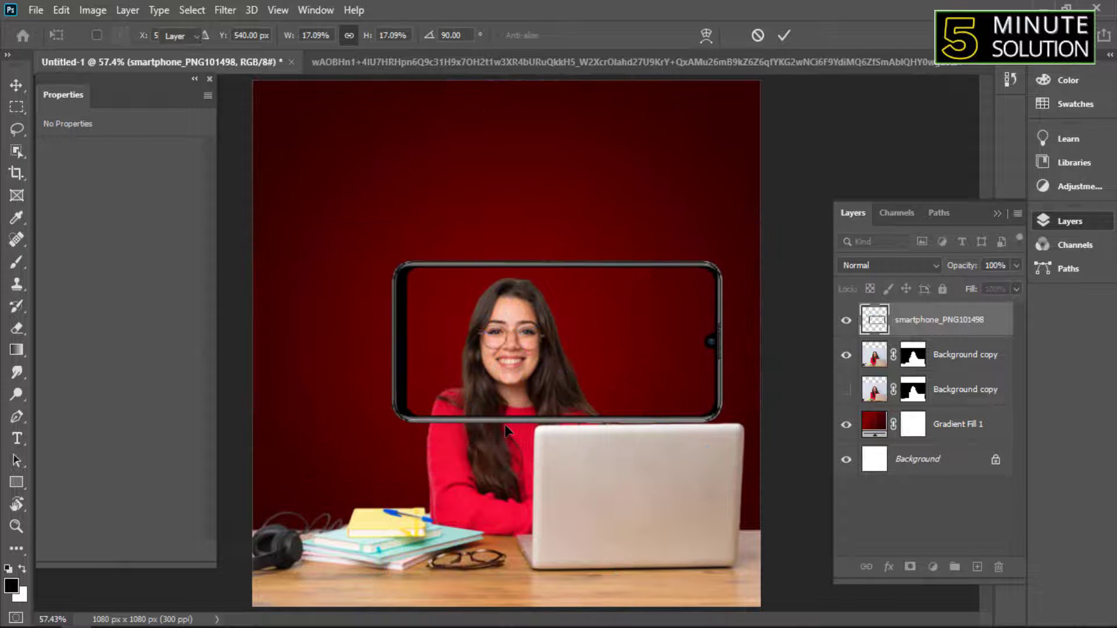
- Move the smartphone layer below the visible cutout and enlarge the phone to about 845 × 403 px behind the woman
left_click_drag(581, 268, 530, 271)
left_click_drag(949, 330, 945, 376)
key("ctrl+t")
mouse_move(712, 342)
left_mouse_down()
mouse_move(760, 343)
mouse_move(719, 332)
left_mouse_up()
key("Return")
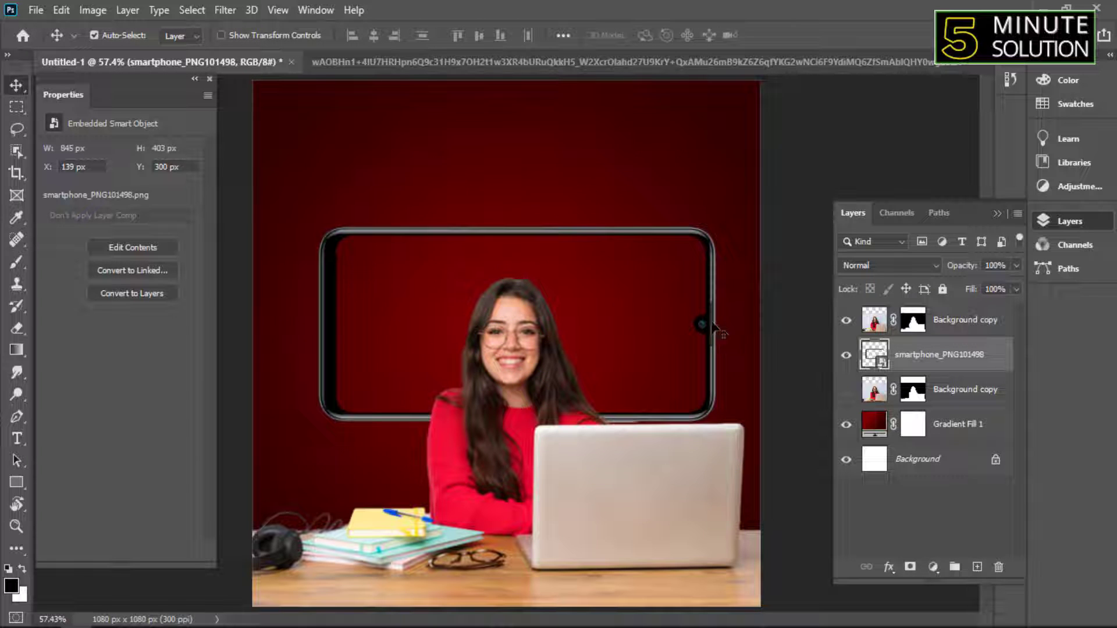
- Draw a rectangular marquee selection about 792 × 375 px over the phone's screen area
scroll(547, 238, "down", 3)
scroll(532, 250, "up", 2)
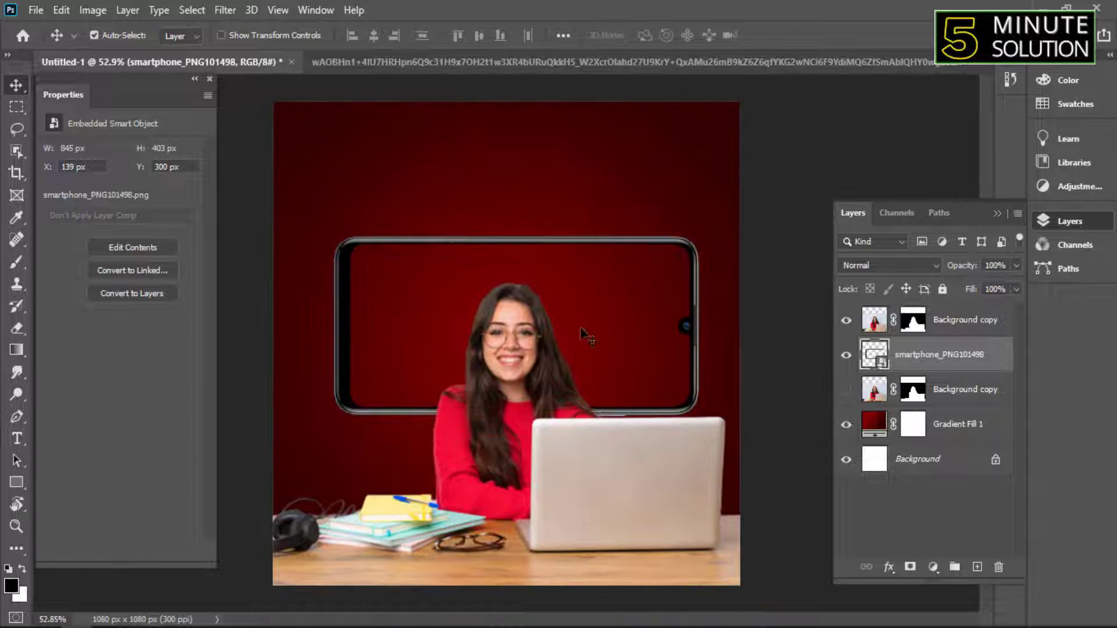
left_click(16, 108)
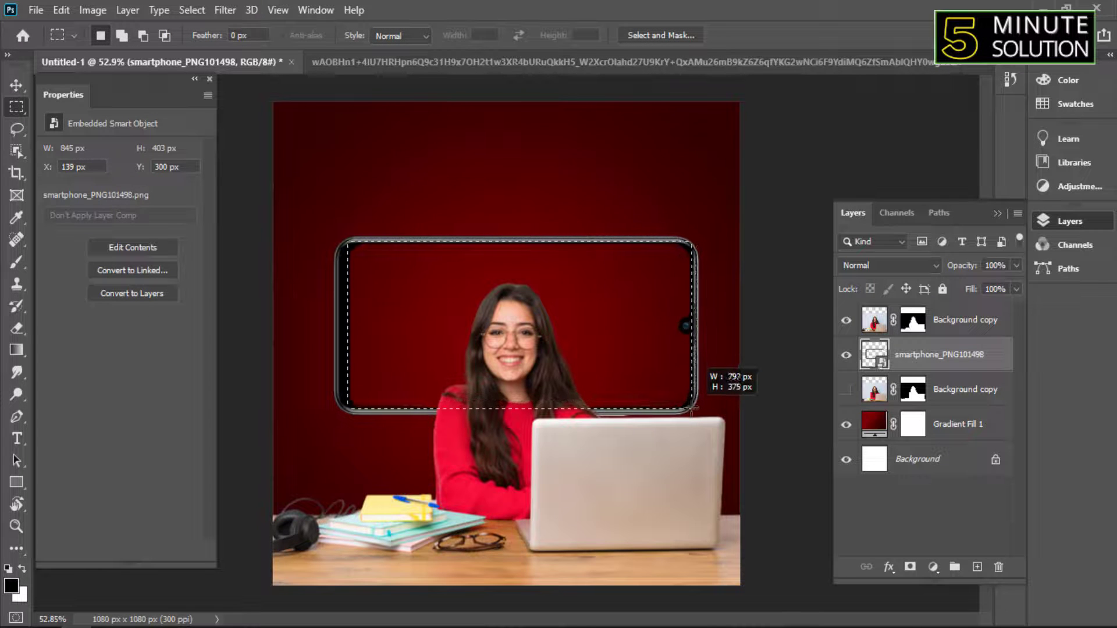
- Subtract small rectangles, starting with about 24 × 24 px, from the selection to follow the phone's rounded upper-right corner
scroll(730, 305, "up", 5)
left_click_drag(649, 141, 682, 174)
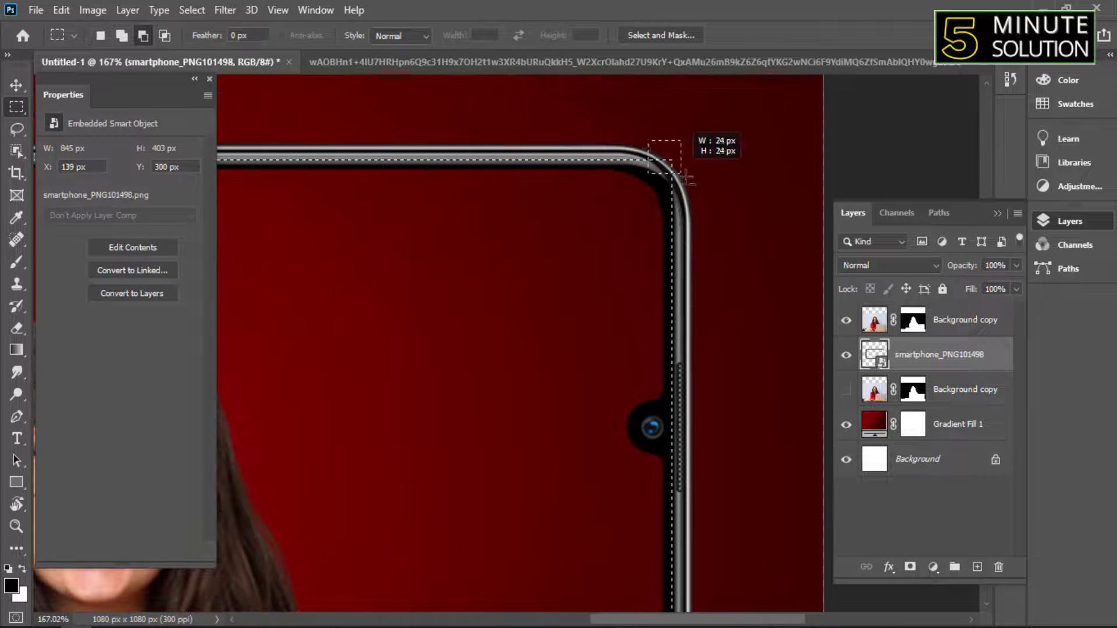
scroll(695, 185, "up", 3)
left_click_drag(681, 223, 653, 227)
left_click_drag(698, 535, 676, 224)
left_click_drag(636, 177, 667, 221)
left_click_drag(652, 264, 578, 285)
scroll(579, 288, "down", 3)
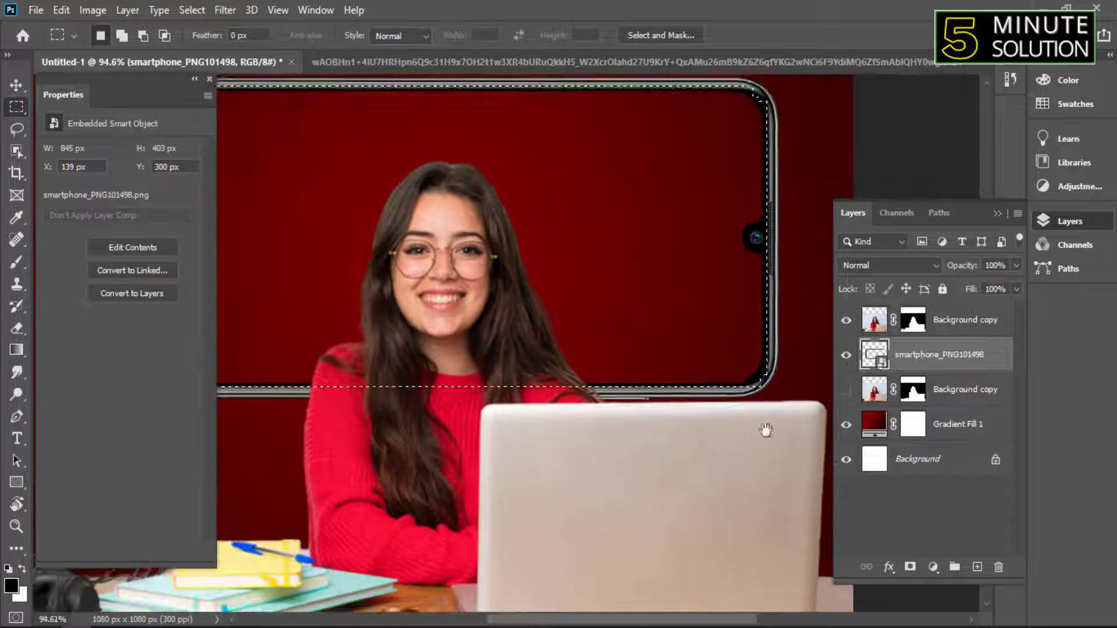
scroll(287, 324, "up", 1)
scroll(244, 328, "down", 1)
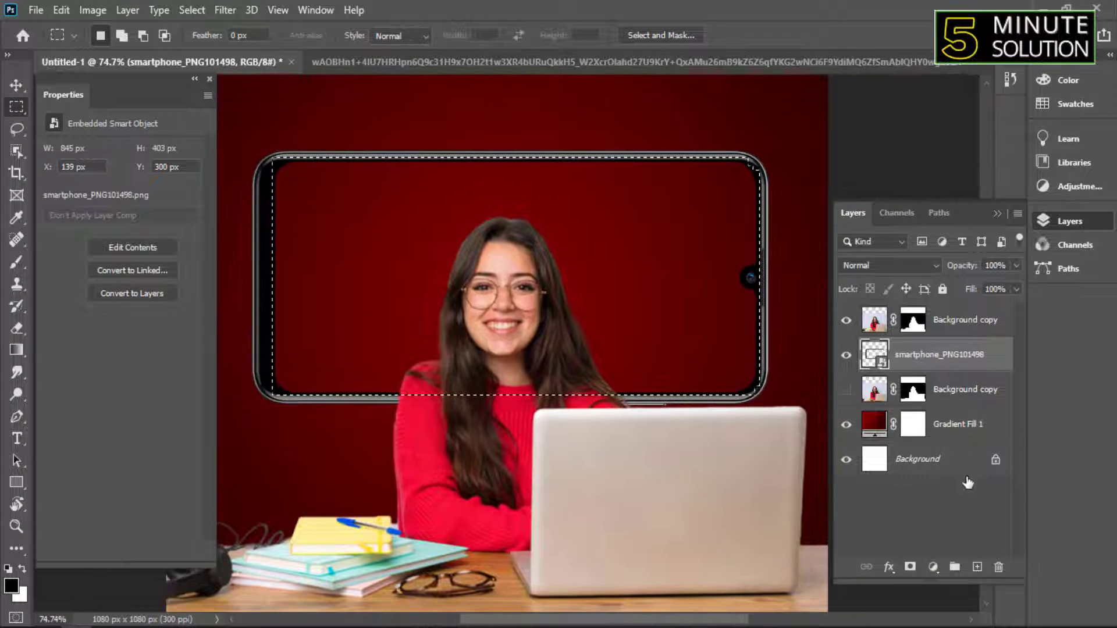
- Fill the screen-shaped selection with white on a new layer and move that layer below the smartphone layer
left_click(977, 566)
key("ctrl+BackSpace")
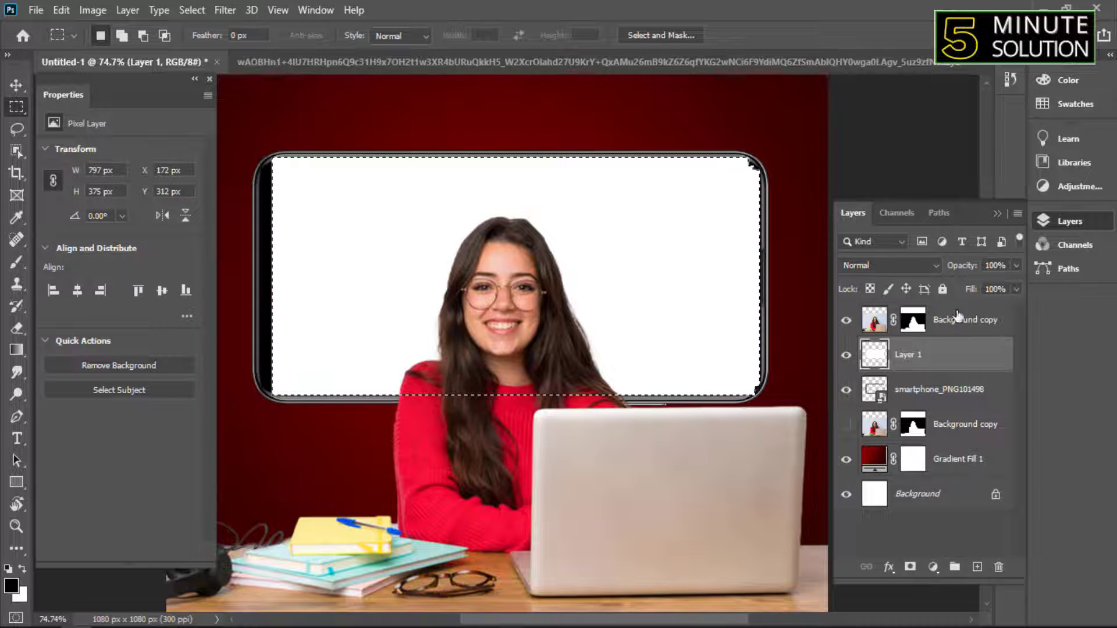
left_click_drag(932, 356, 930, 408)
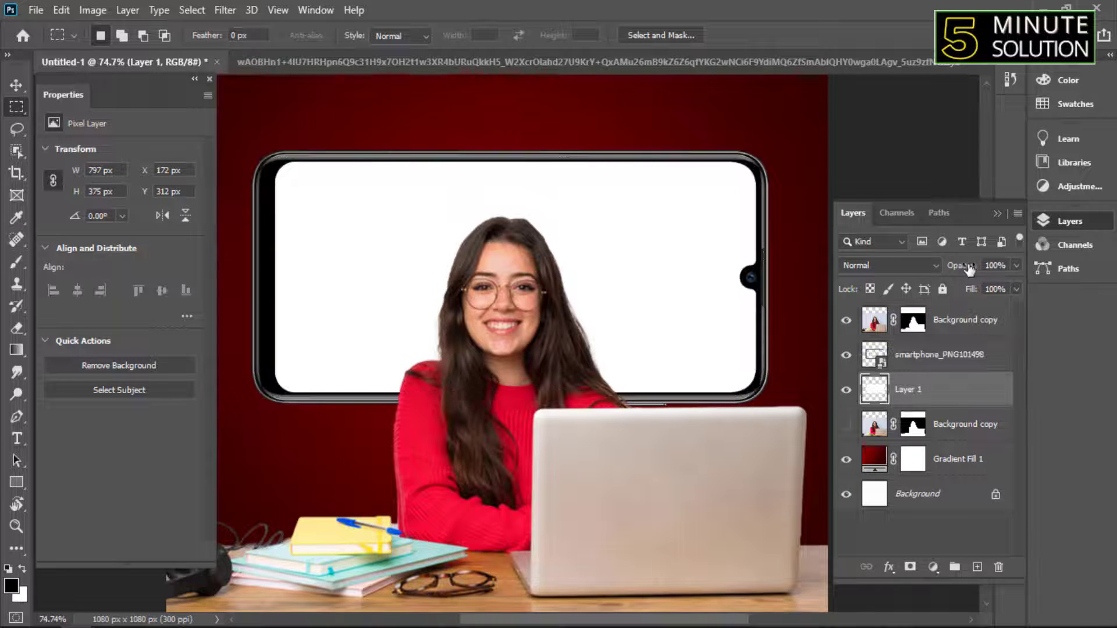
- Lower the opacity of the white phone-screen layer to 11%
left_click_drag(969, 269, 886, 268)
key("v")
scroll(553, 363, "down", 3)
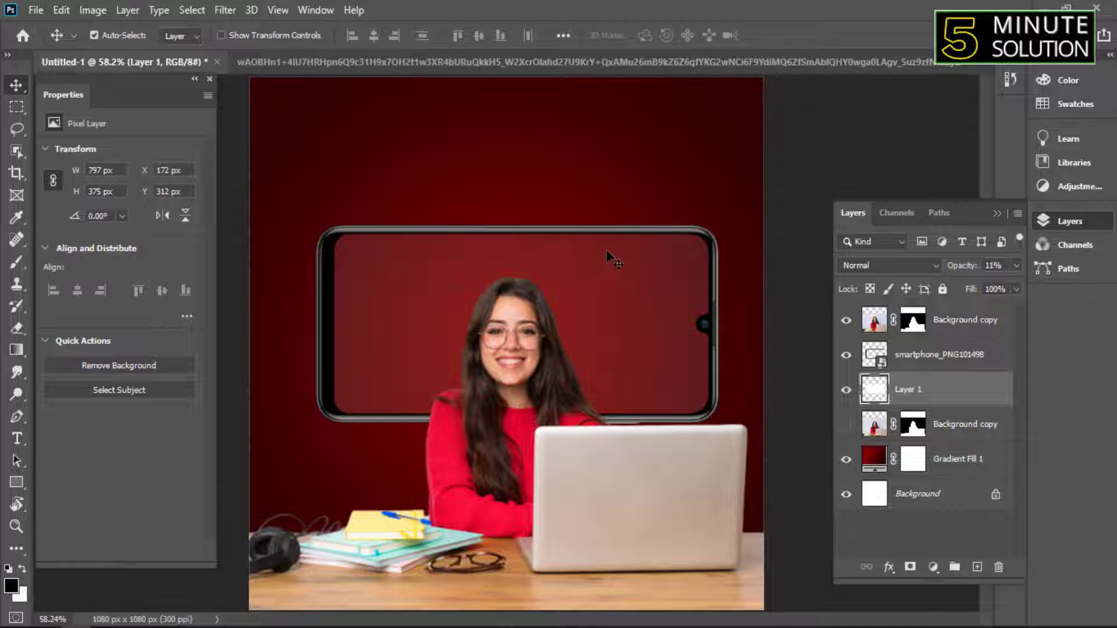
scroll(606, 250, "down", 2)
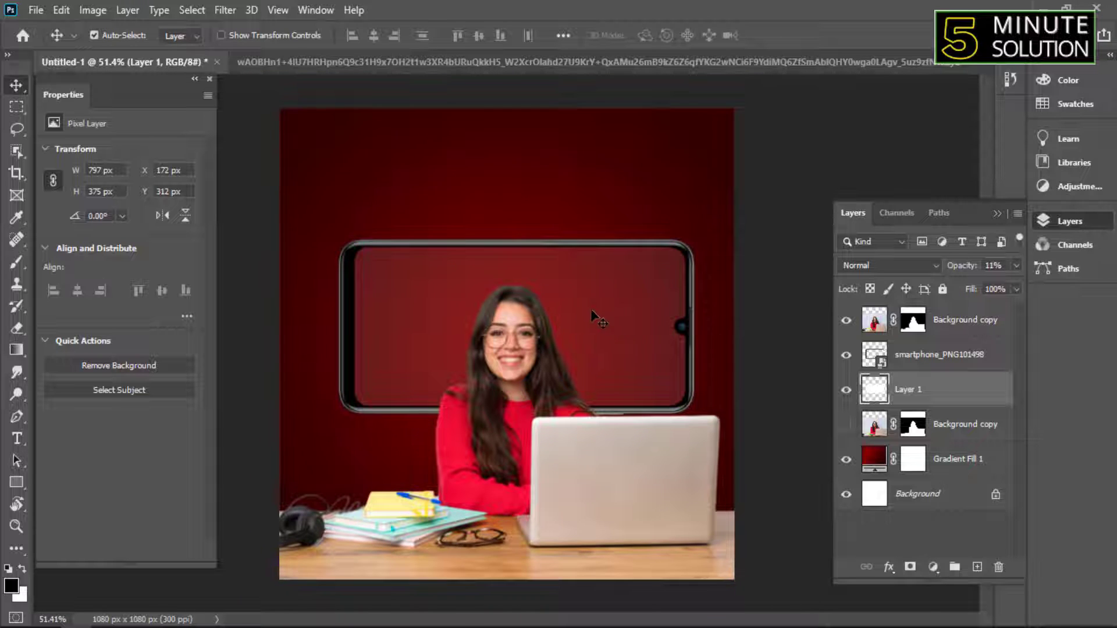
scroll(542, 297, "up", 2)
scroll(715, 358, "up", 2)
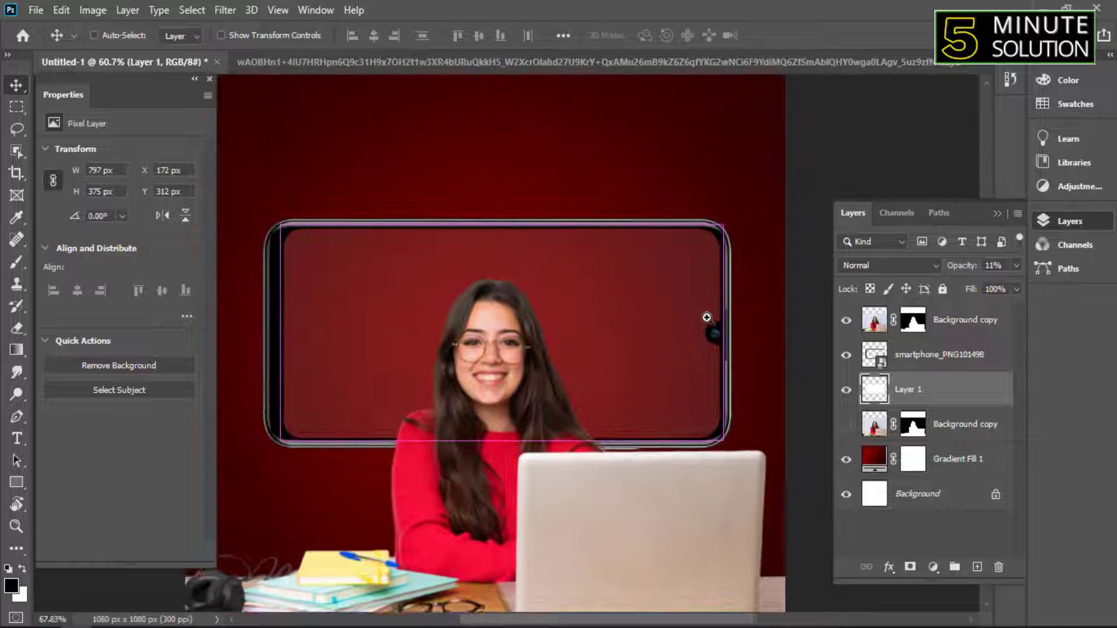
- Add a white Outer Glow with a size of 24 px to the smartphone layer
left_click(740, 252)
right_click(951, 357)
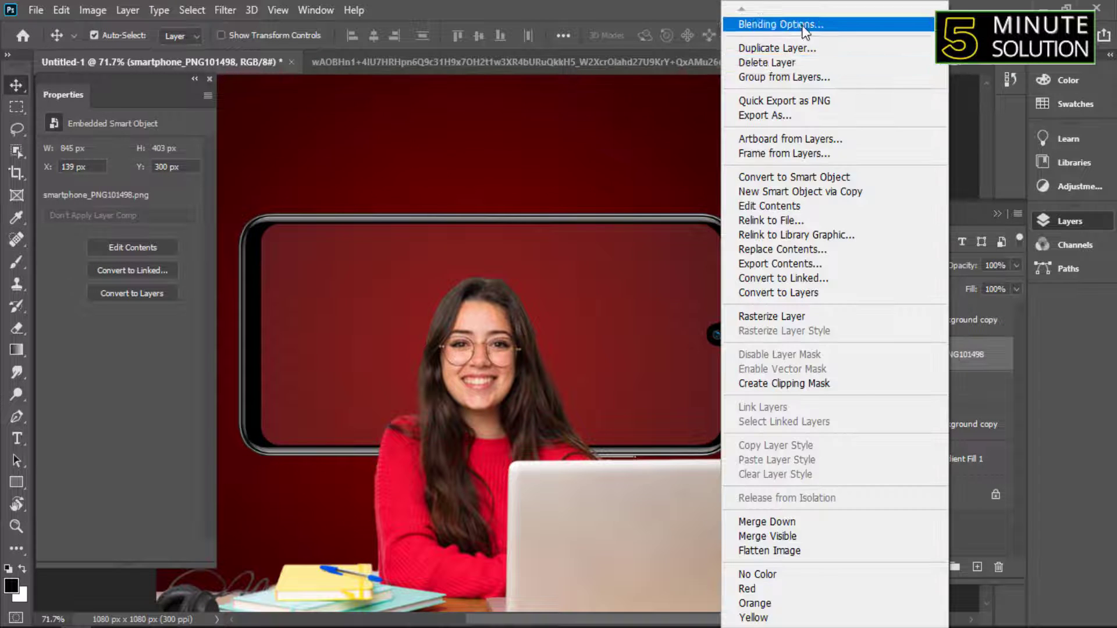
left_click(808, 28)
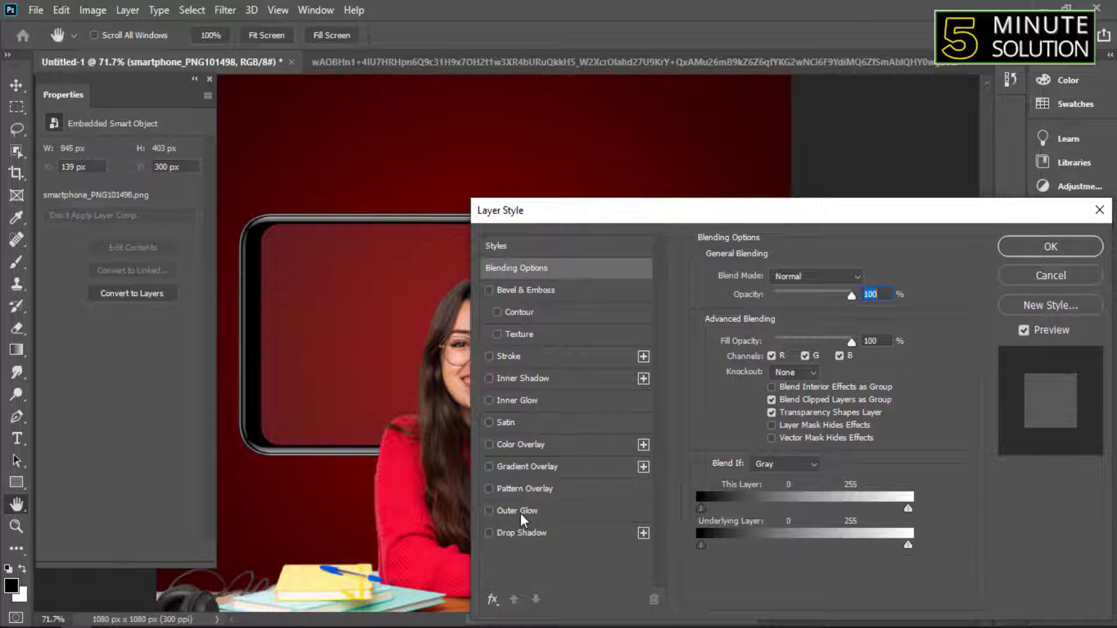
left_click(520, 513)
left_click_drag(899, 217, 1022, 297)
left_click_drag(891, 505, 895, 505)
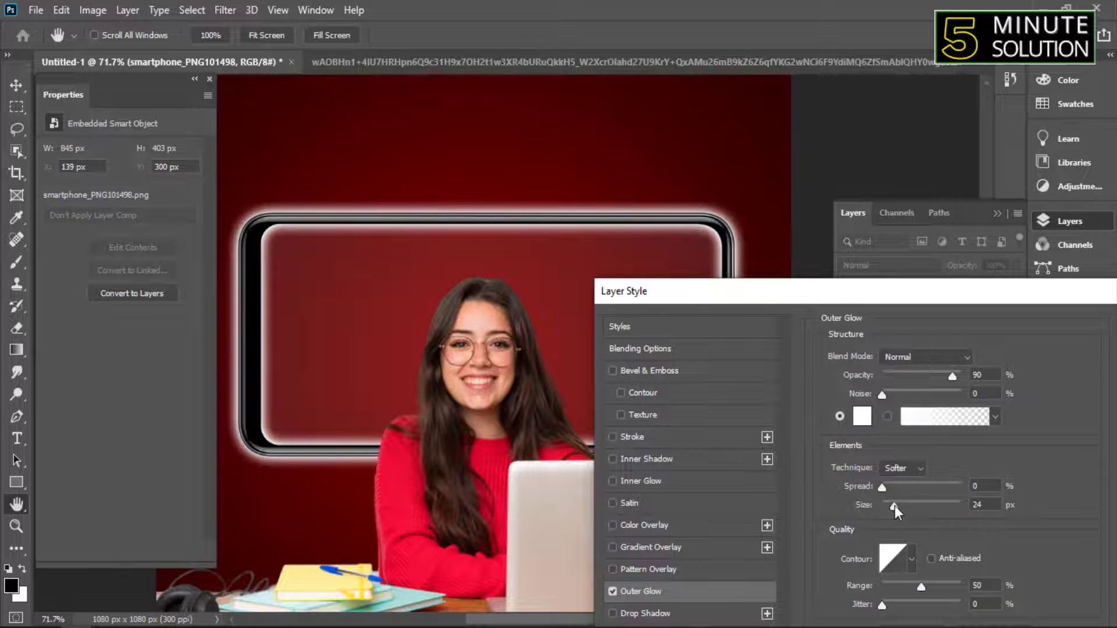
key("Return")
key("v")
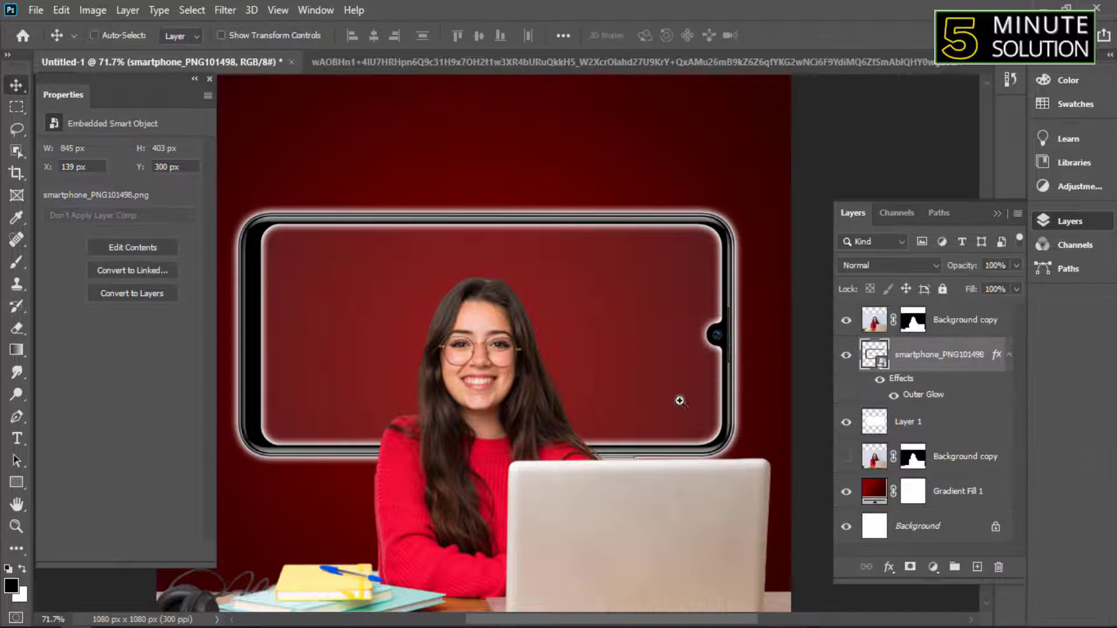
- Shift the smartphone layer slightly down to Y 312 px
scroll(663, 412, "up", 2)
scroll(645, 411, "down", 3)
left_click_drag(588, 251, 583, 260)
scroll(592, 299, "down", 2)
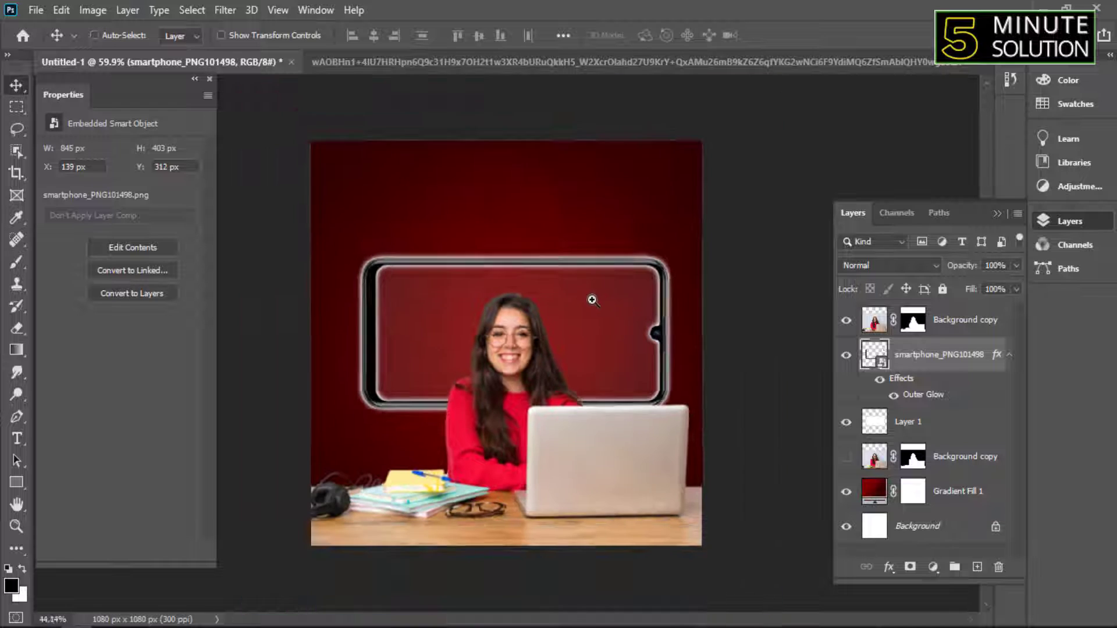
scroll(592, 300, "up", 1)
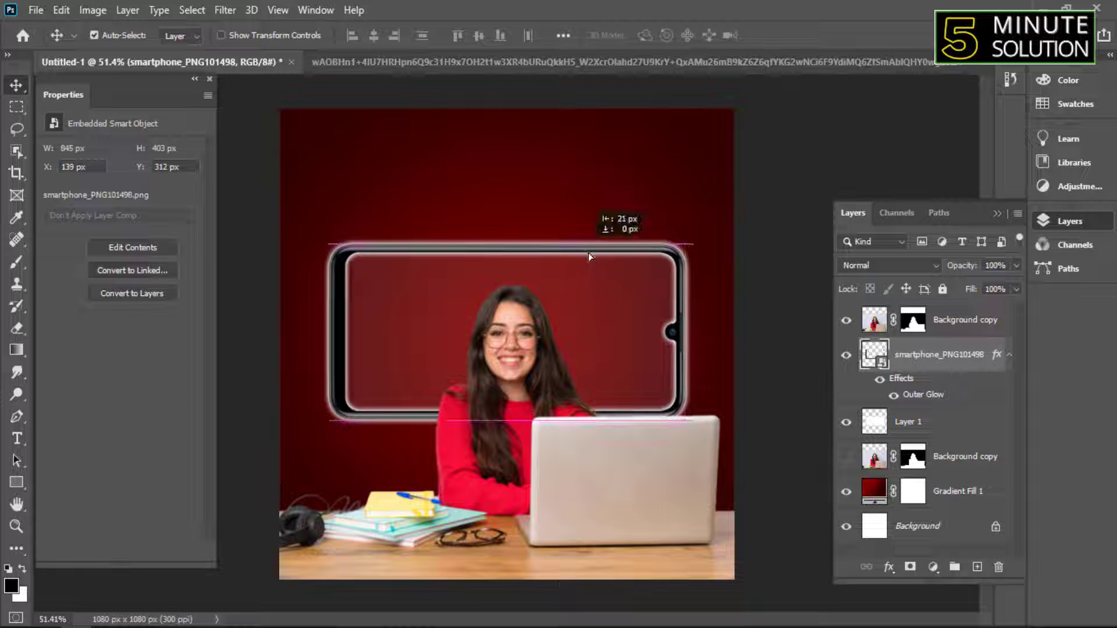
- Add the white Montserrat Thin text "Online" above the phone
key("t")
left_click(471, 178)
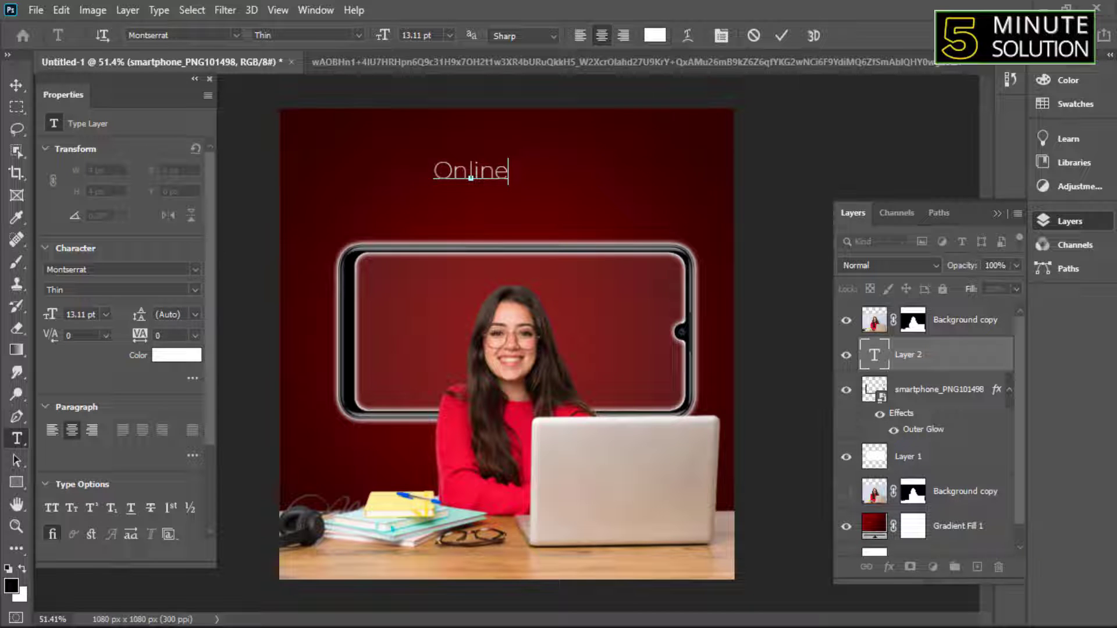
left_click(16, 89)
- Duplicate the Online text below itself, just above the phone, and replace the copy's wording with "TUTORING SESSIONS"
left_click_drag(512, 174, 533, 217)
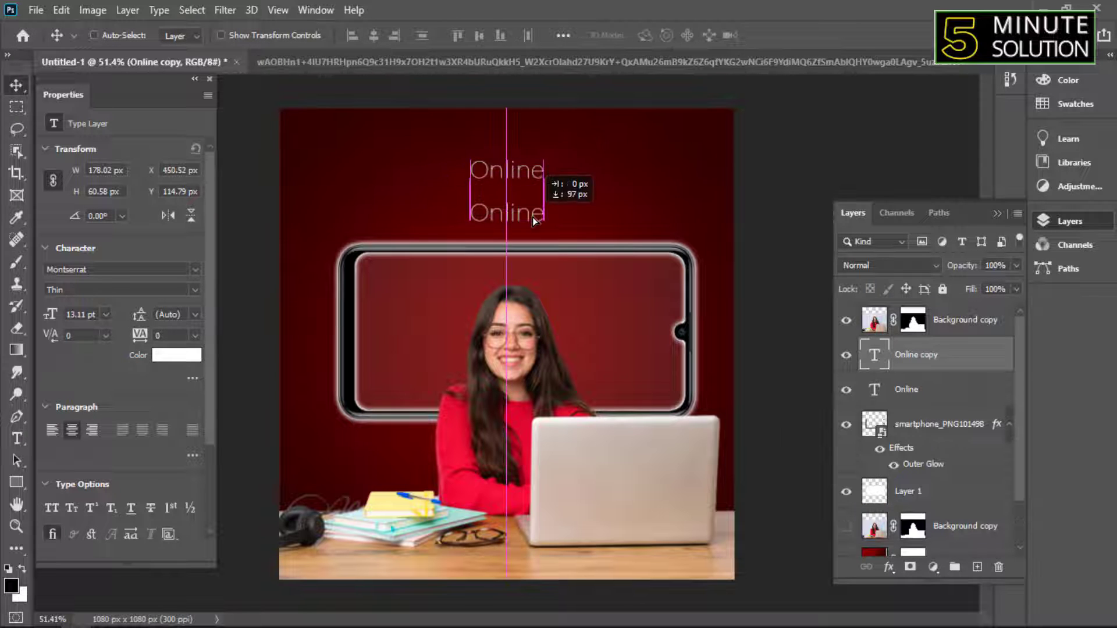
double_click(532, 217)
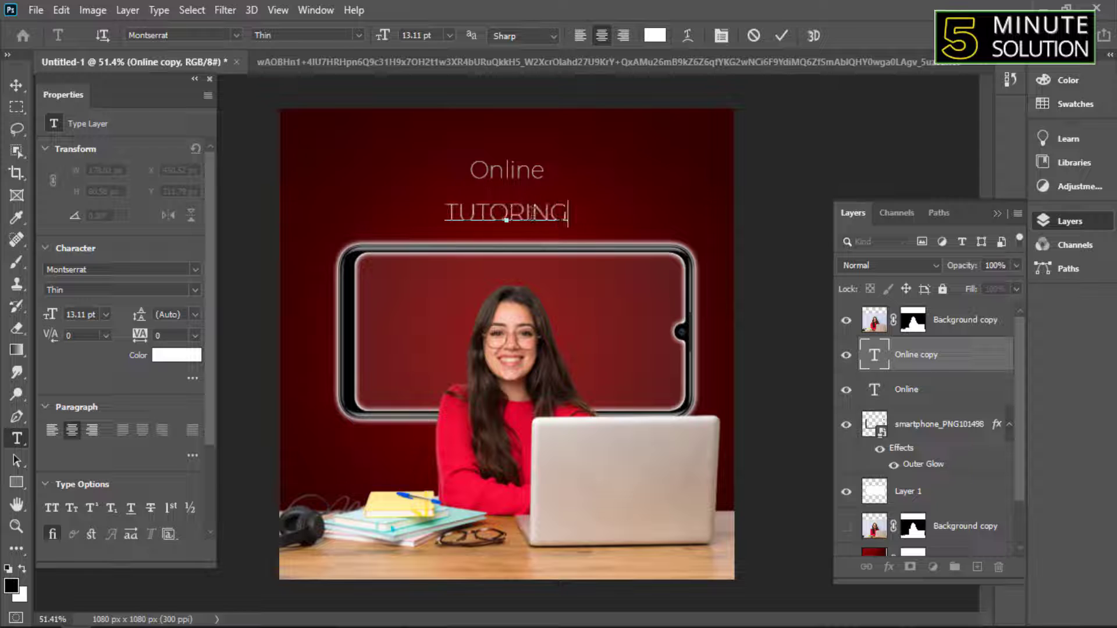
type("TUTORING SESSIONS")
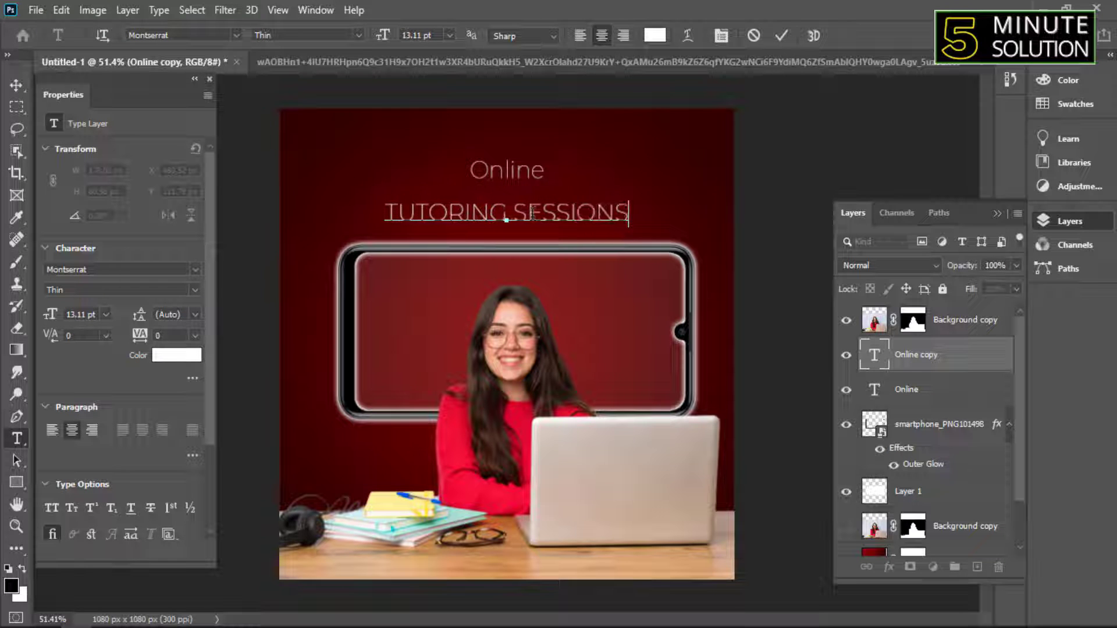
left_click(12, 86)
scroll(530, 219, "up", 3)
left_click_drag(569, 222, 571, 227)
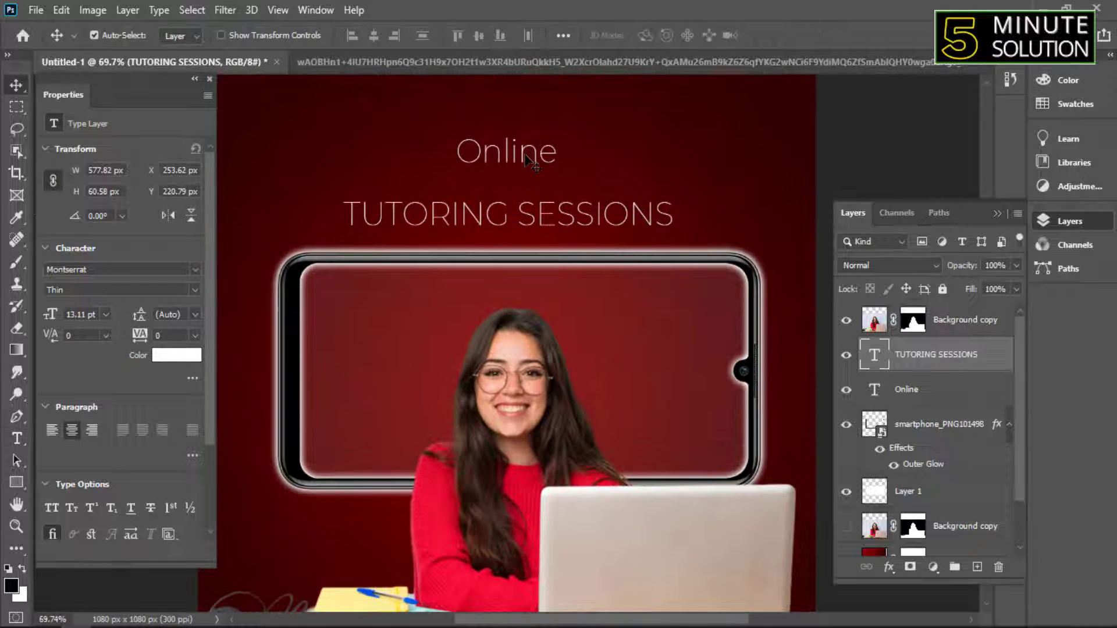
- Move the Online text down to about Y 137 px and format it in all caps
left_click(528, 155)
left_click_drag(561, 156, 561, 166)
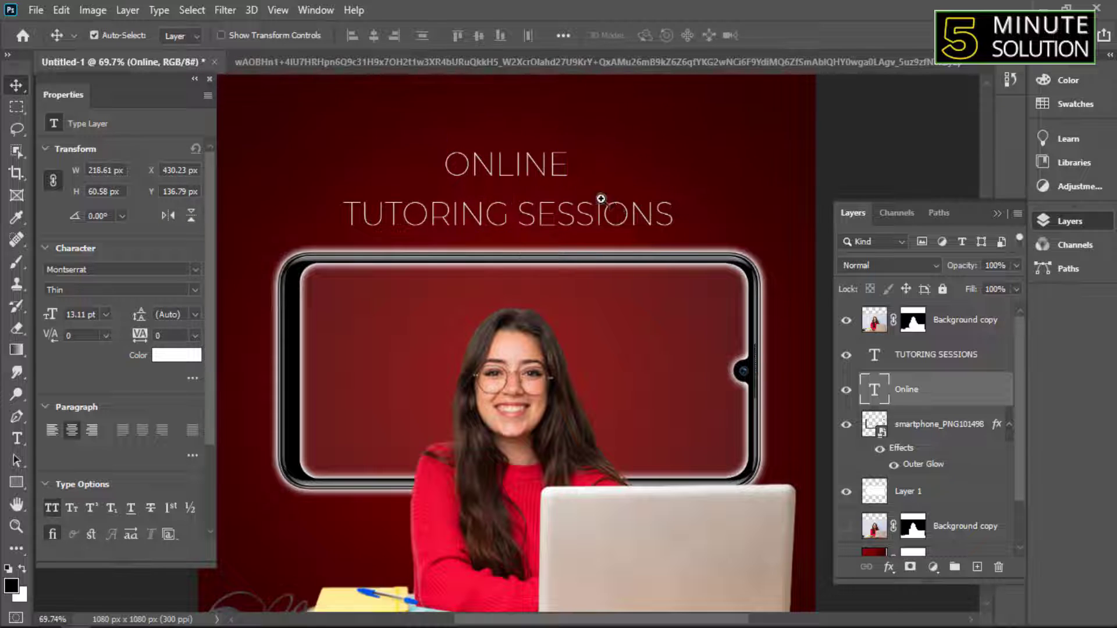
scroll(413, 96, "down", 1)
- Set the ONLINE text's font style to Montserrat ExtraBold and keep it centred above the second line
left_click(194, 290)
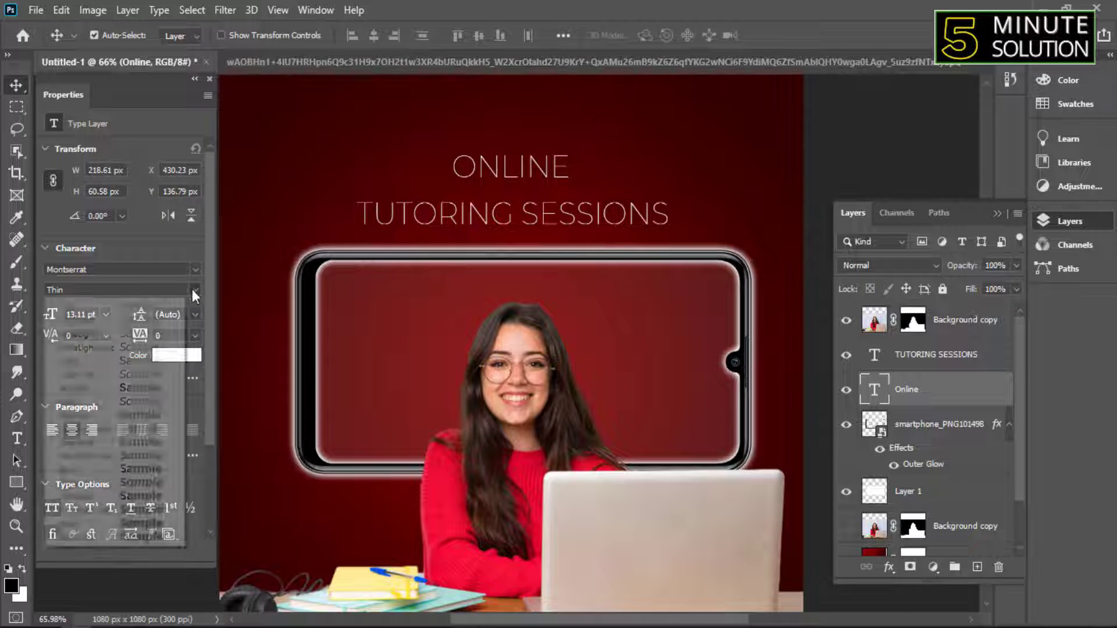
left_click(87, 508)
left_click_drag(528, 174, 527, 173)
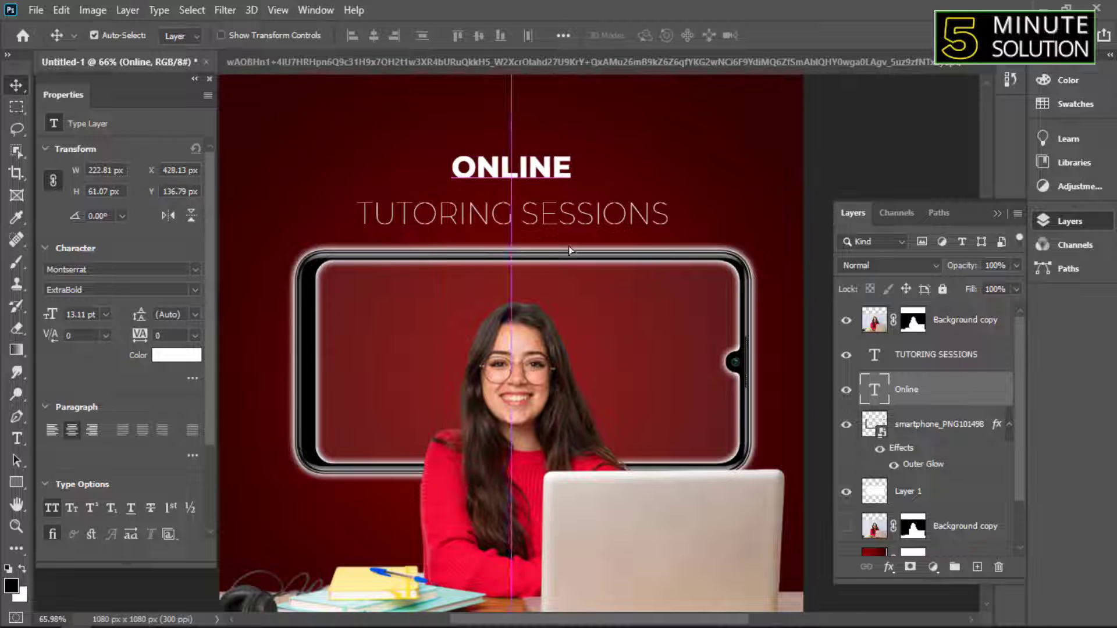
- Change the starting colour stop of the background's Gradient Fill 1 to the brighter red aa0000
scroll(571, 249, "down", 2)
left_click(899, 550)
double_click(873, 538)
left_click(930, 203)
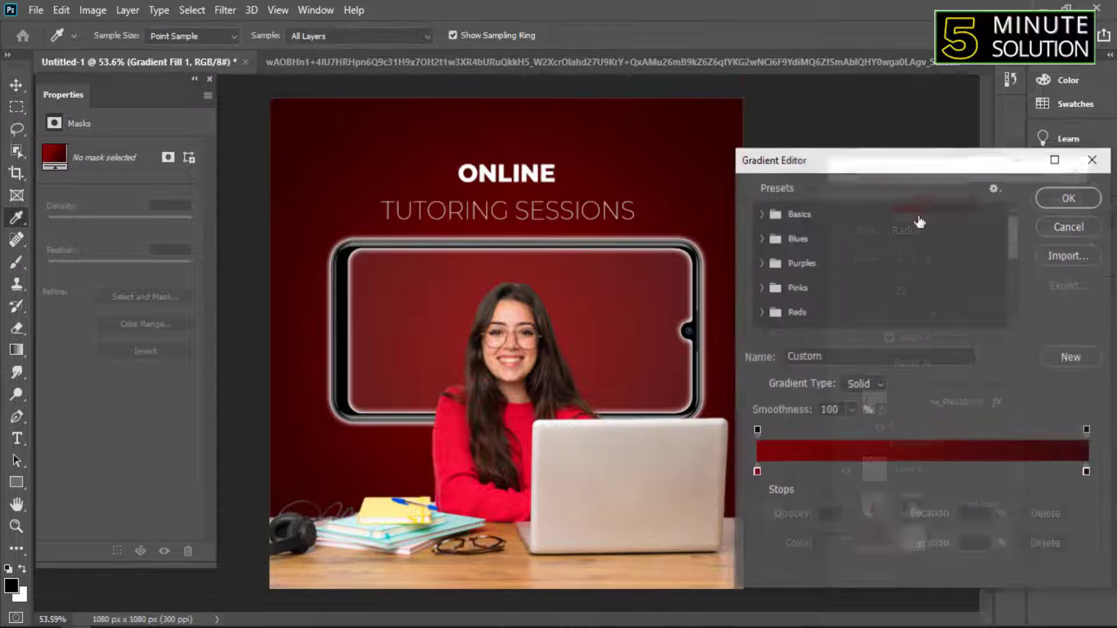
left_click(758, 474)
double_click(758, 474)
left_click(827, 294)
left_click(826, 293)
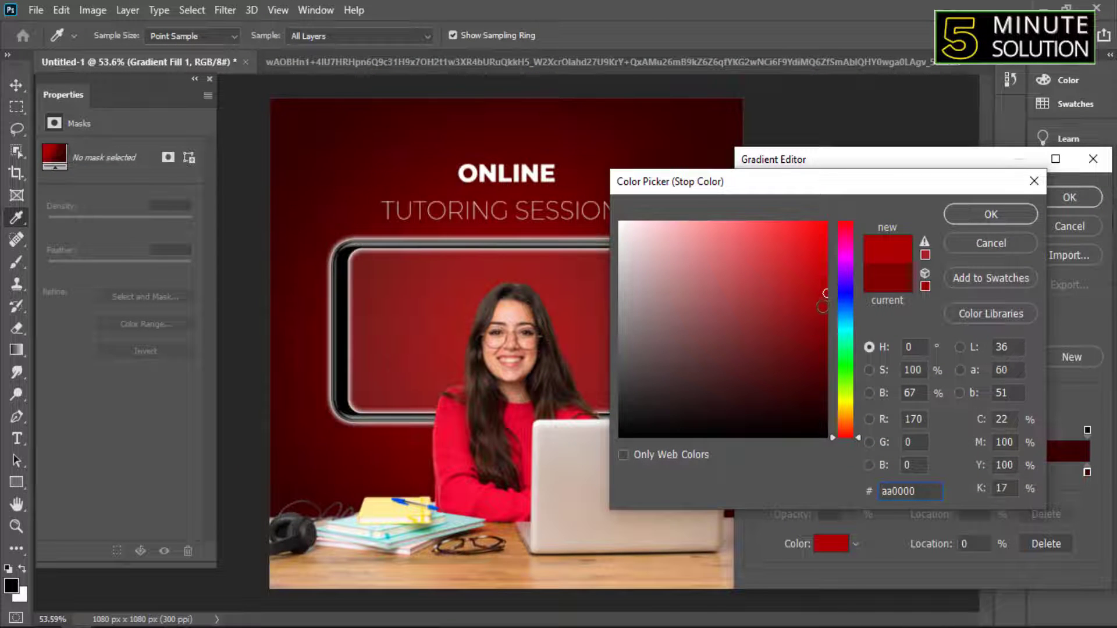
left_click(1005, 215)
left_click(1071, 199)
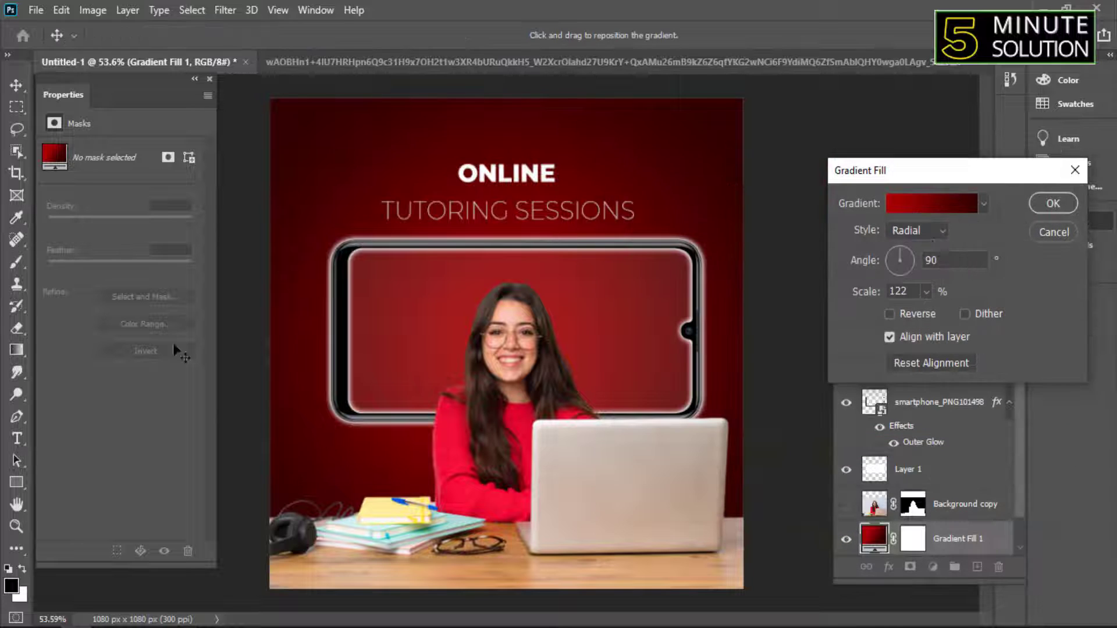
left_click(1053, 203)
- Draw a circle of about 573 × 573 px over the woman and move its layer to the top of the stack
right_click(16, 483)
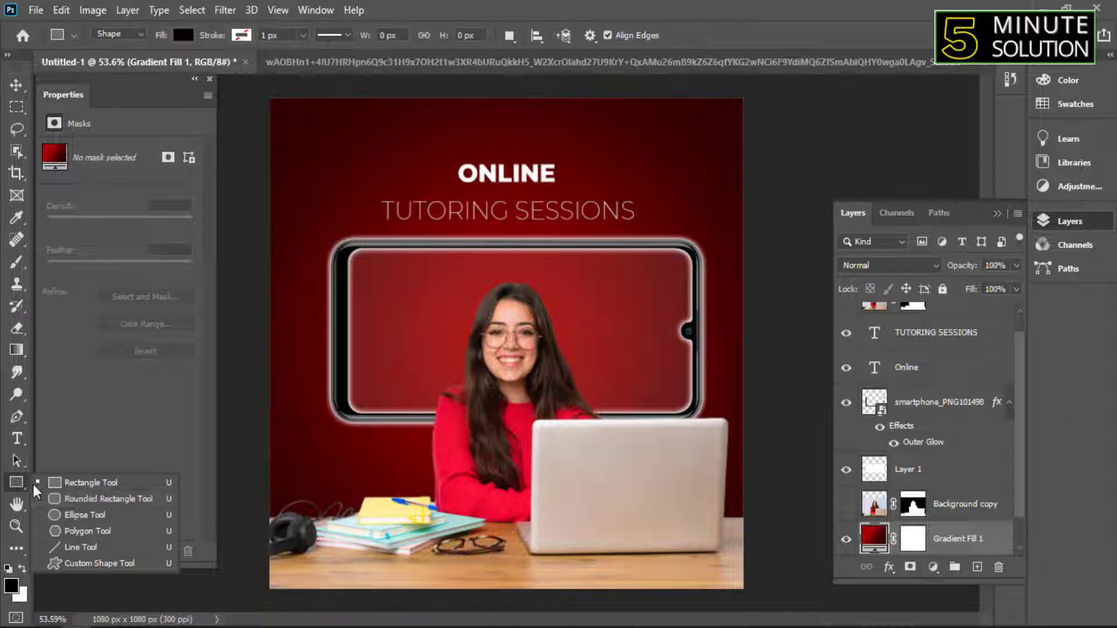
left_click(70, 515)
left_click_drag(480, 245, 703, 437)
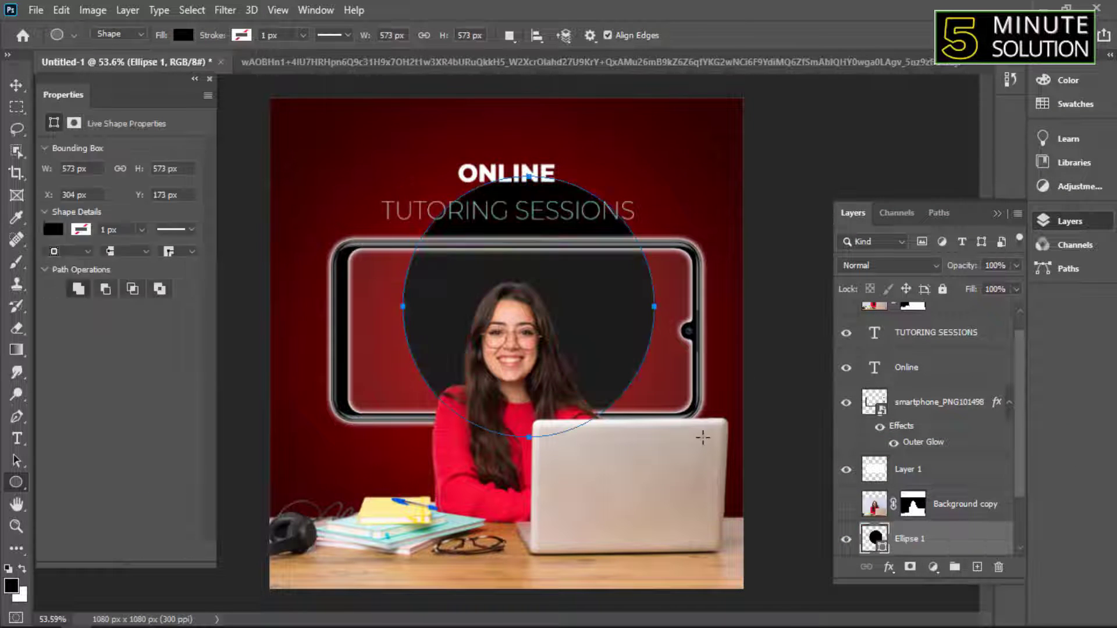
left_click_drag(962, 543, 947, 383)
scroll(939, 427, "up", 1)
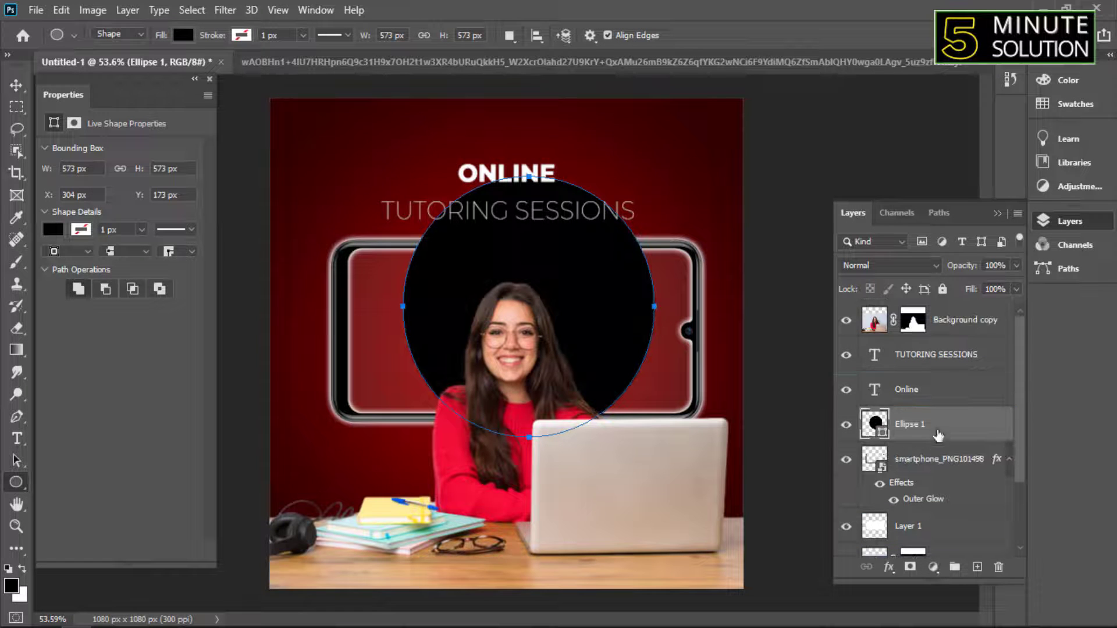
left_click_drag(938, 434, 936, 304)
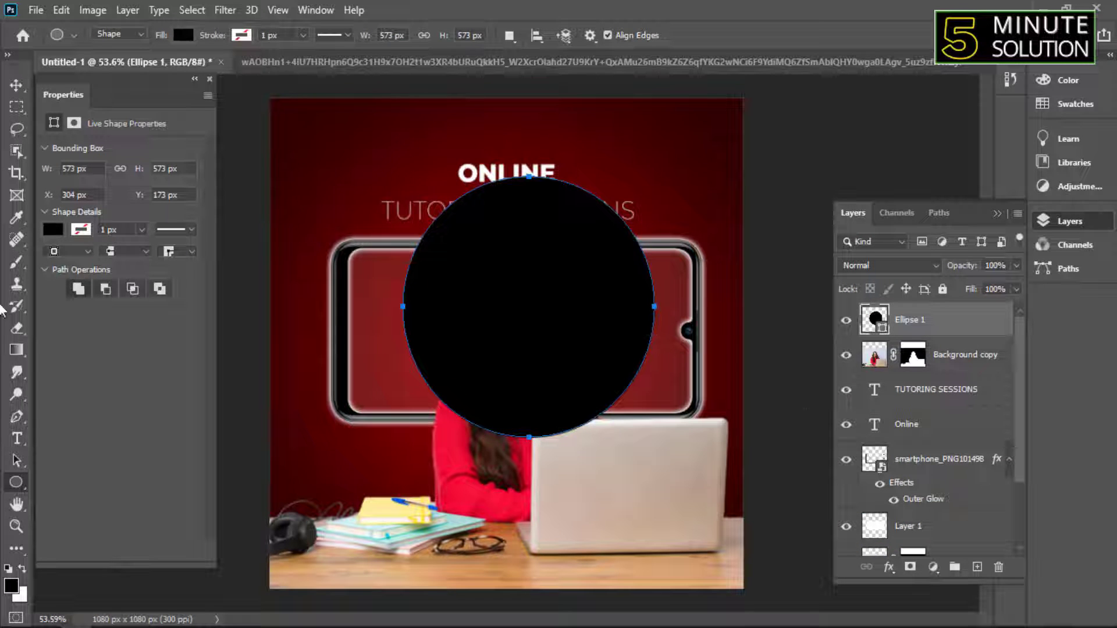
- Fill the circle with the bright-to-dark red radial gradient and set its blend mode to Screen
left_click(184, 35)
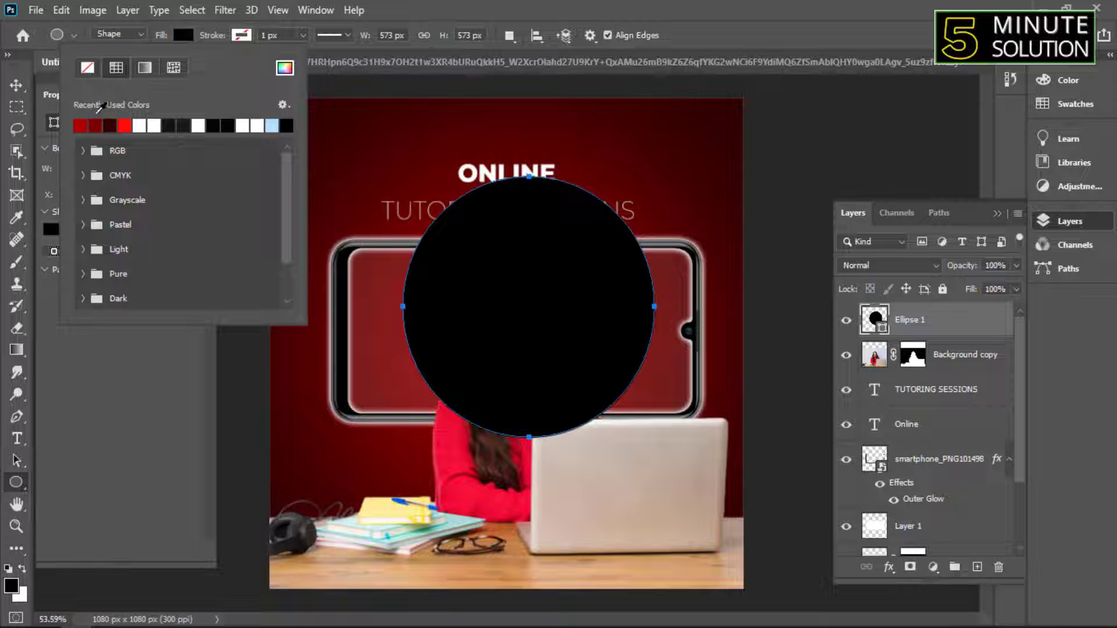
left_click(145, 68)
left_click(78, 126)
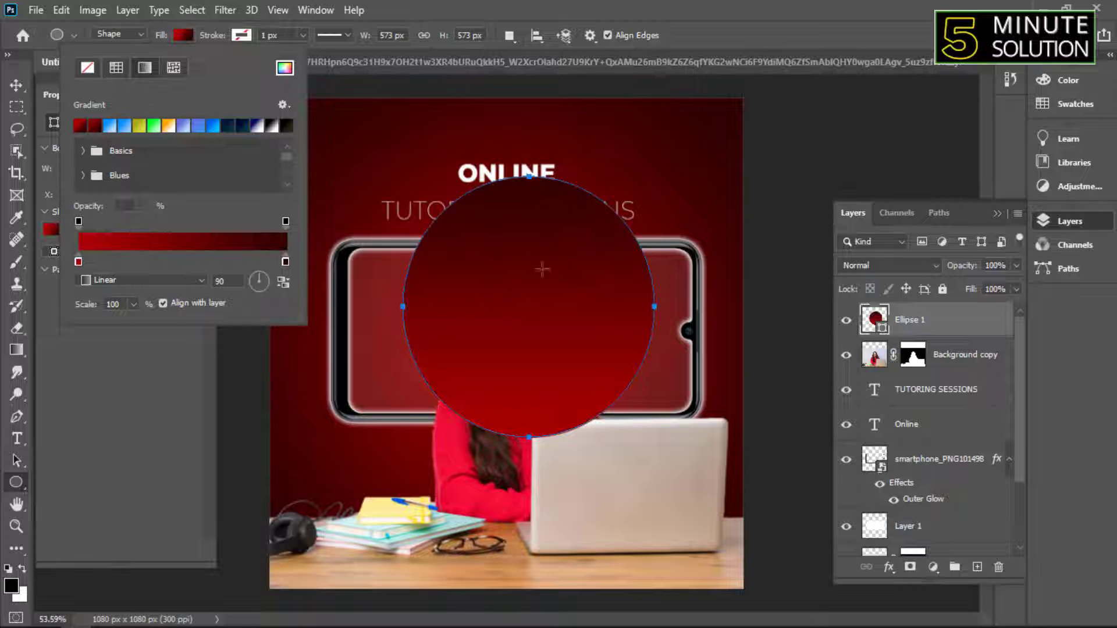
left_click(105, 280)
left_click(105, 305)
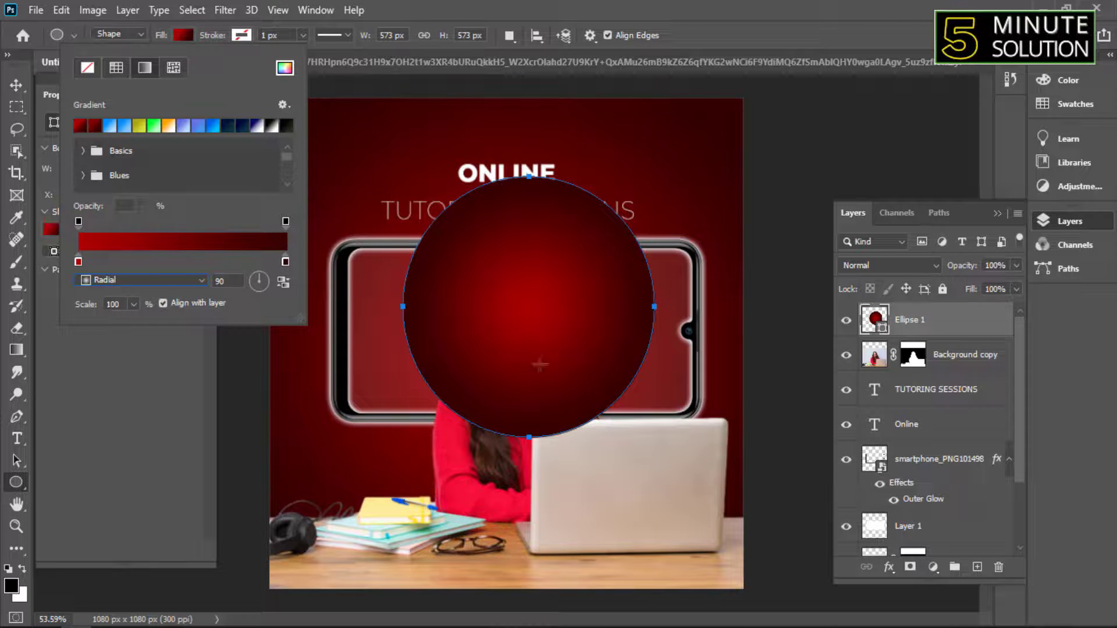
left_click(899, 262)
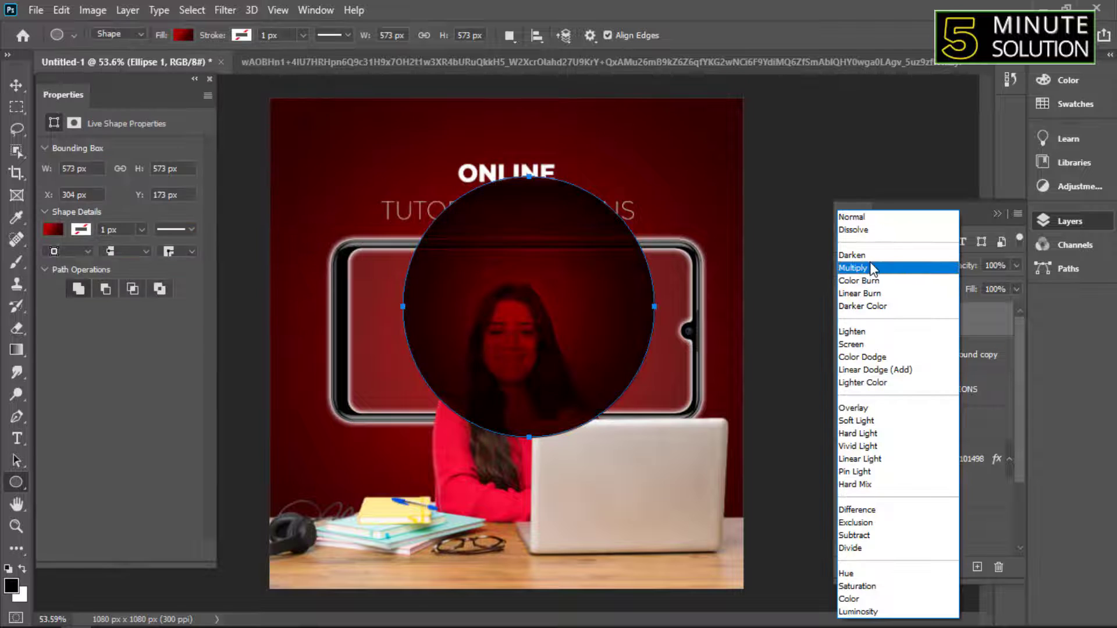
left_click(851, 344)
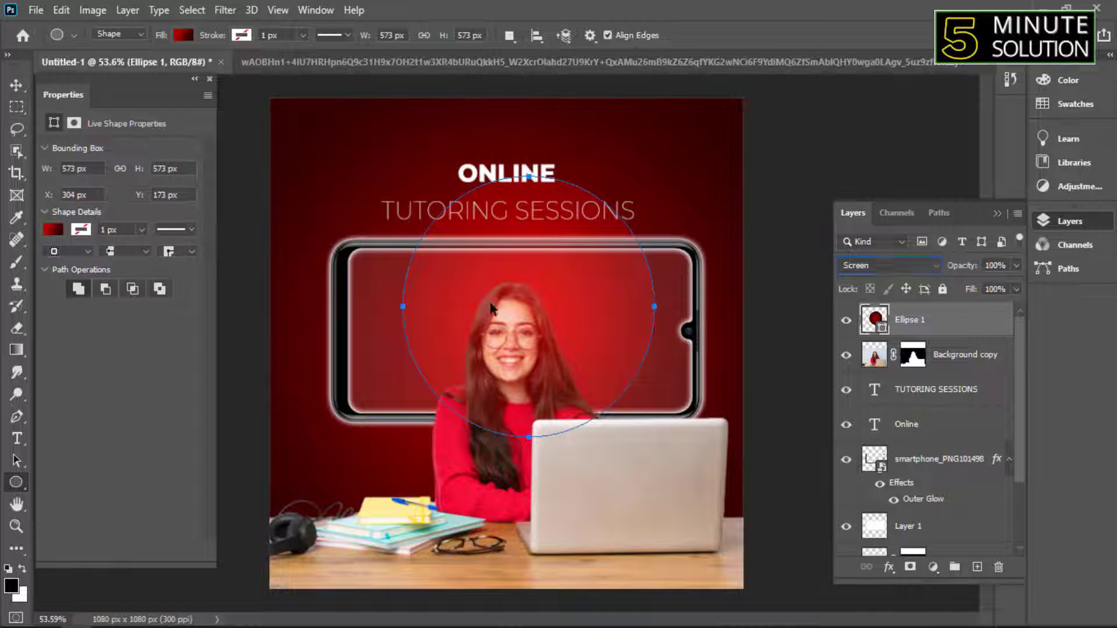
- Transform the circle into a tall ellipse of about 414 × 816 px extending from the woman past the canvas's upper edge
key("ctrl+t")
left_click_drag(654, 307, 524, 189)
left_click_drag(526, 288, 486, 293)
left_click_drag(506, 323, 508, 398)
left_click_drag(525, 304, 556, 304)
left_click_drag(581, 246, 598, 247)
key("Return")
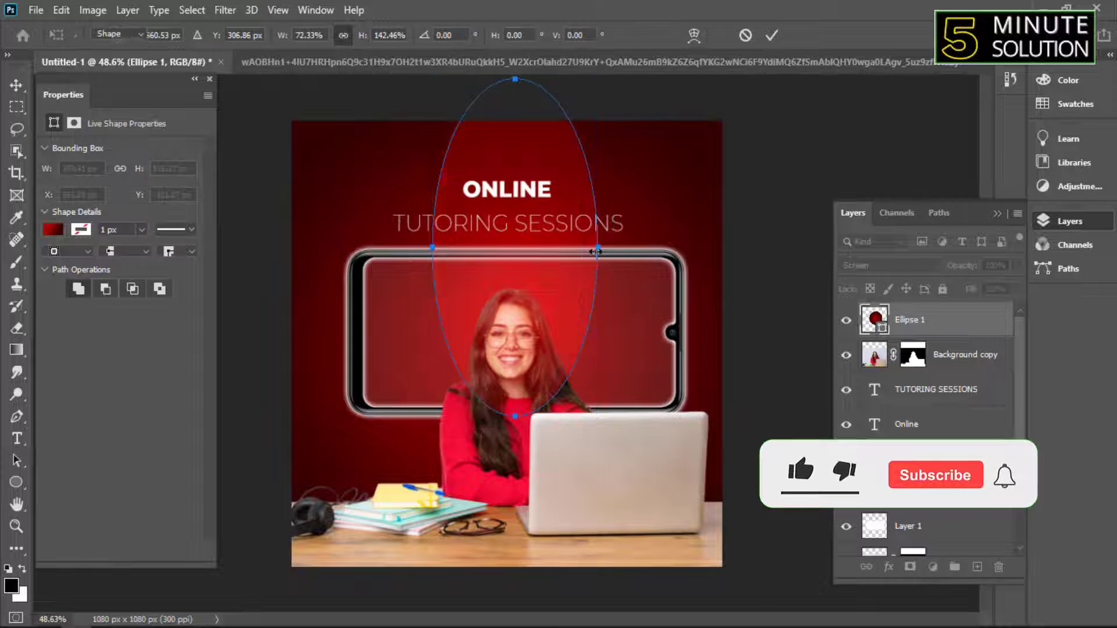
key("ctrl+0")
- Move the Ellipse 1 layer behind the woman and both text lines, directly below the Online layer
left_click_drag(902, 328, 917, 439)
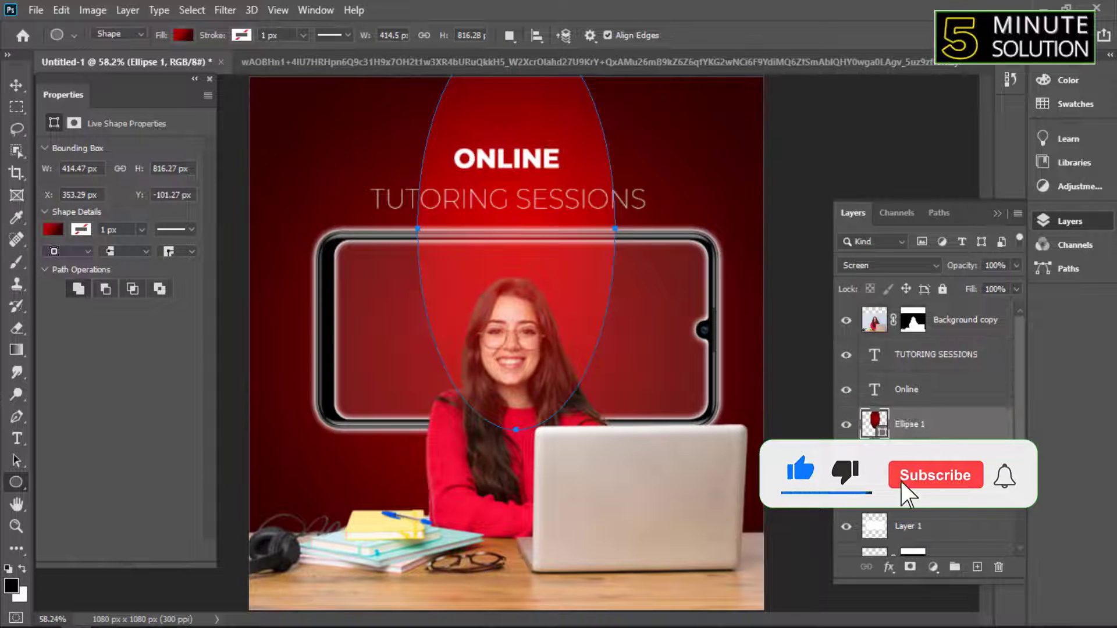
left_click_drag(611, 324, 566, 324)
left_click(16, 86)
left_click_drag(540, 247, 584, 247)
key("ctrl+0")
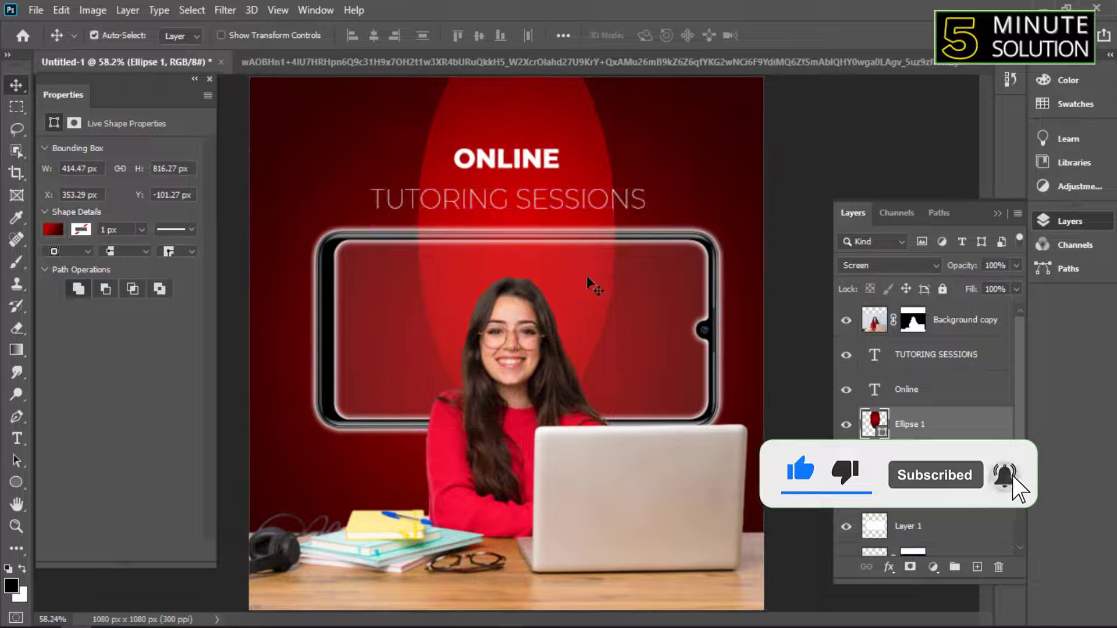
- Check the ellipse's gradient colours without changing them and set its layer's blend mode to Normal
double_click(883, 431)
left_click(931, 200)
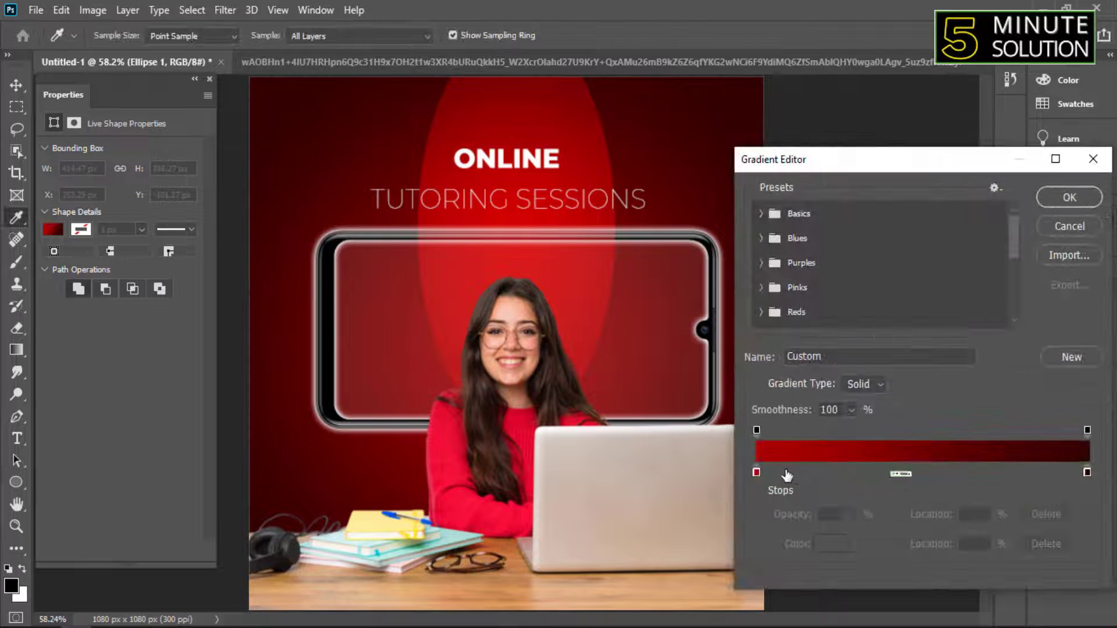
left_click(1077, 227)
left_click(1053, 228)
left_click(870, 265)
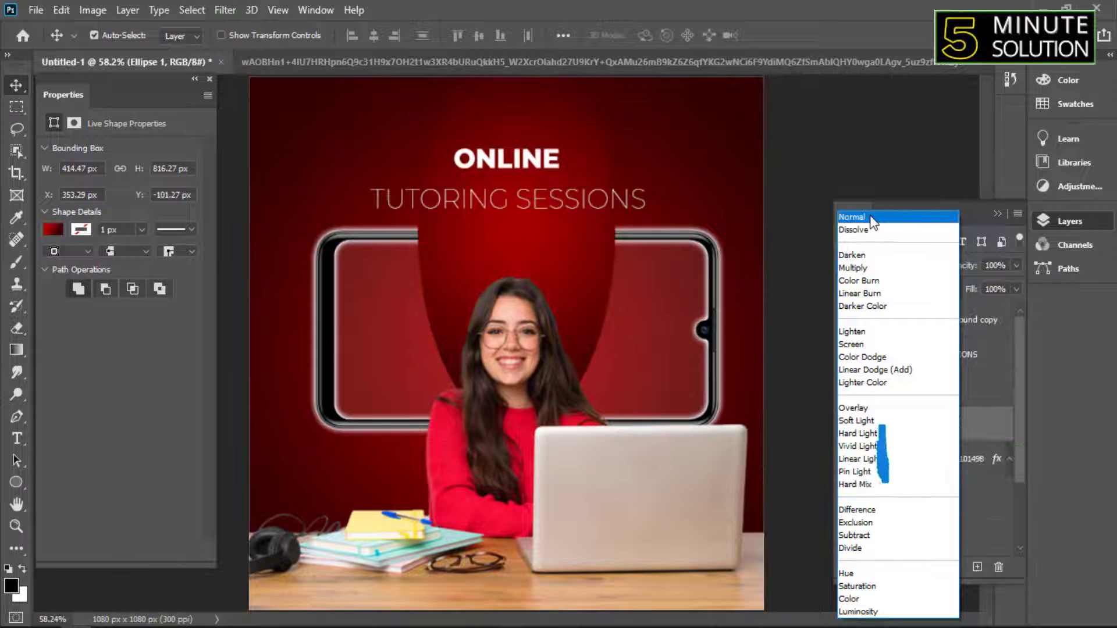
left_click(873, 221)
- Change the end stop of the ellipse's radial gradient to black and set the gradient scale to 122%
left_click(51, 231)
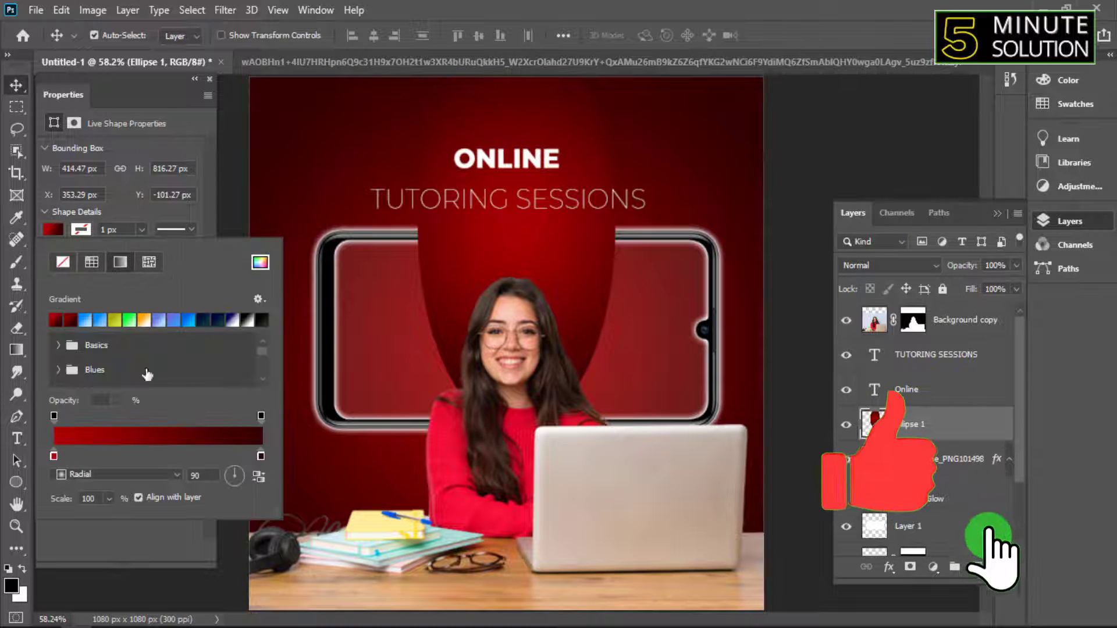
double_click(261, 456)
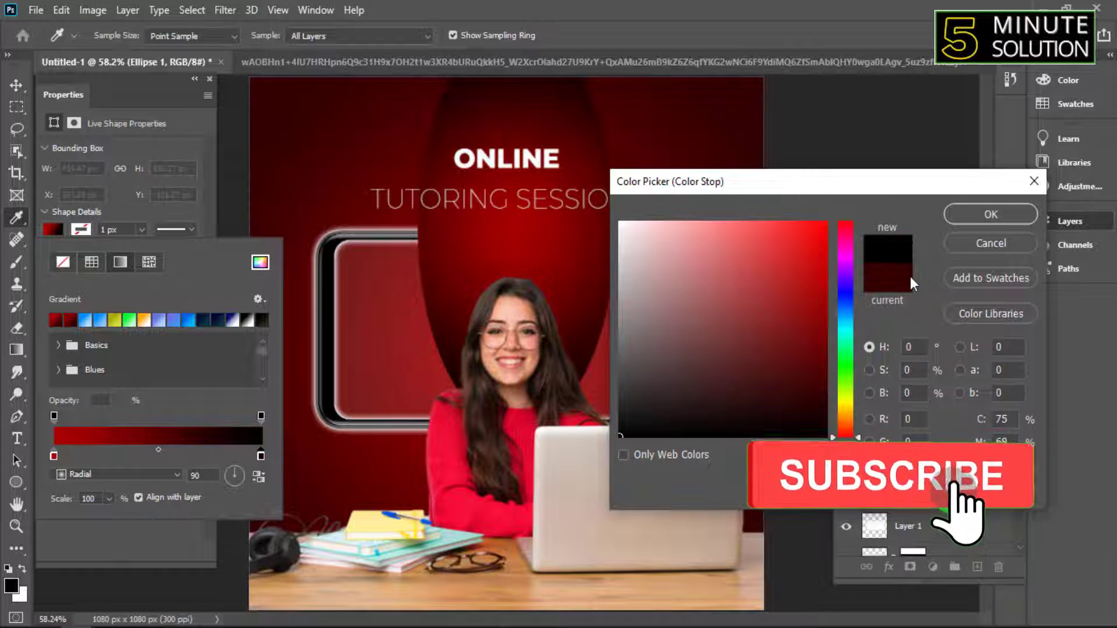
left_click(990, 214)
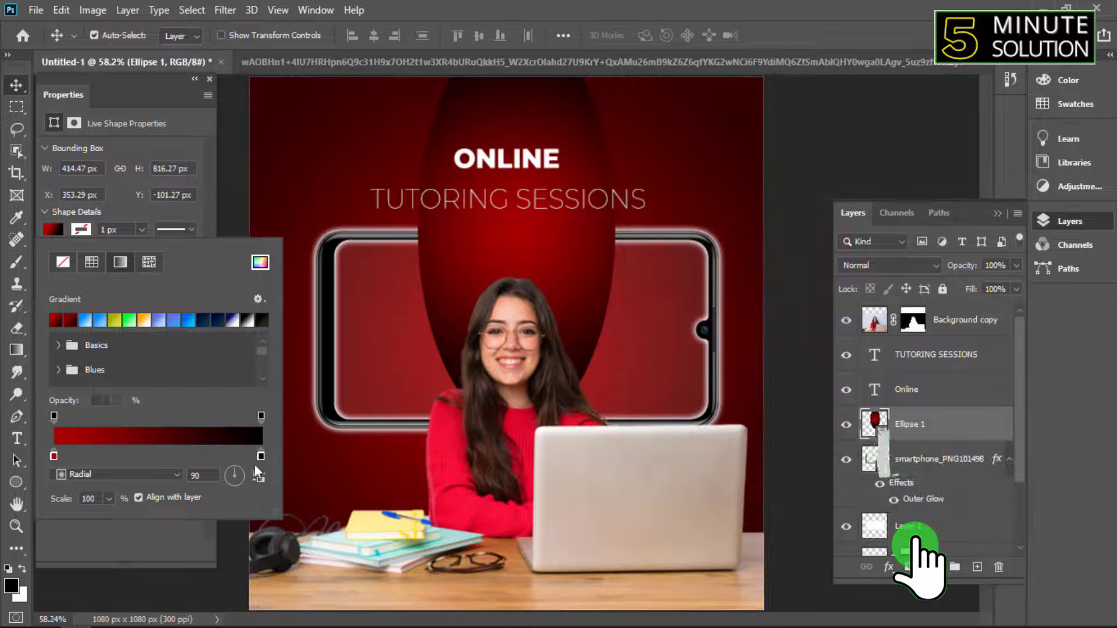
left_click(110, 498)
left_click_drag(119, 518, 115, 518)
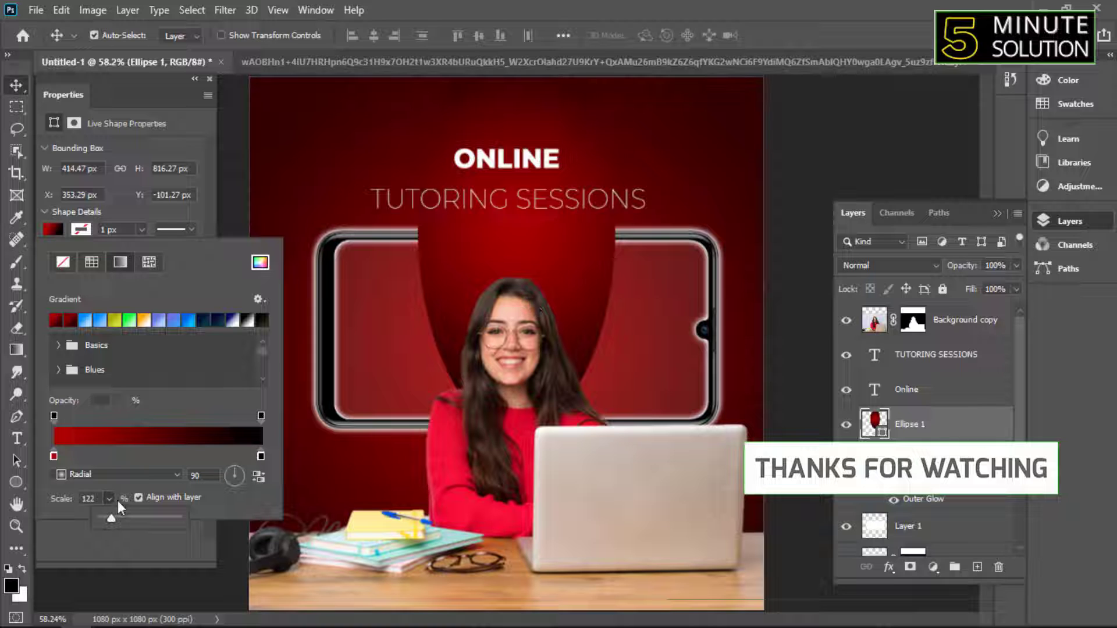
- Toggle the ellipse gradient's Align with layer option off and on, and set the gradient angle to 177°
left_click(139, 498)
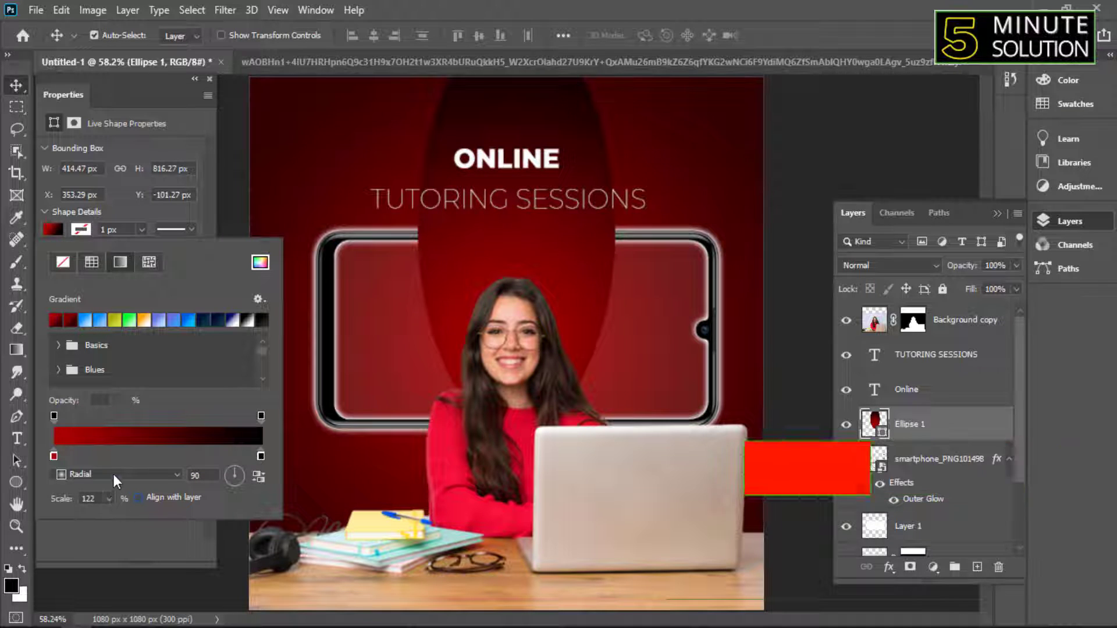
left_click(143, 499)
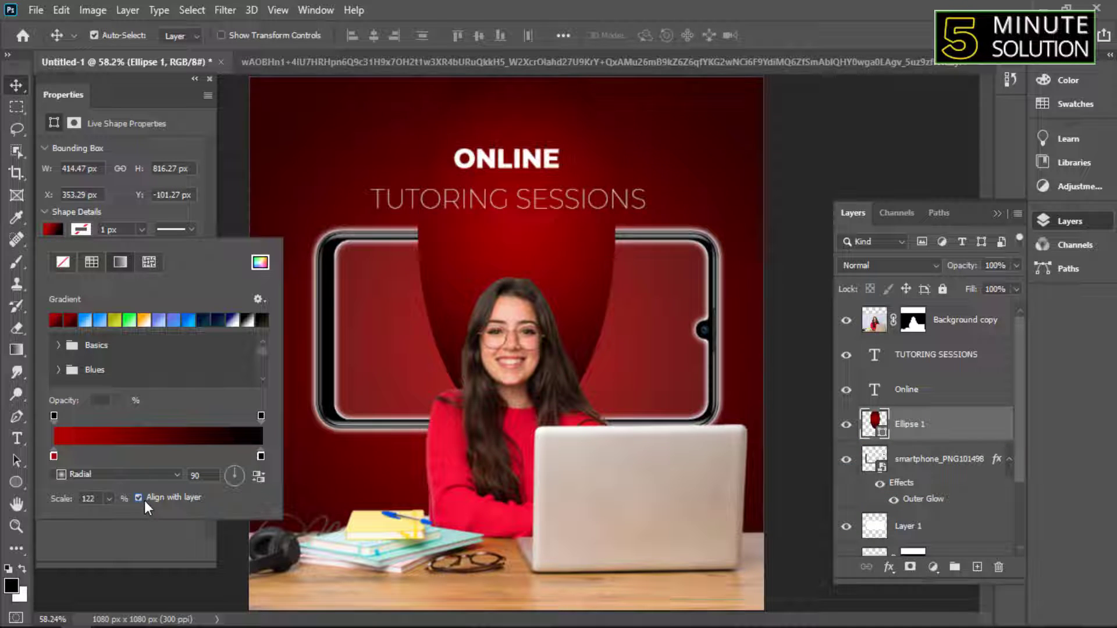
left_click(227, 476)
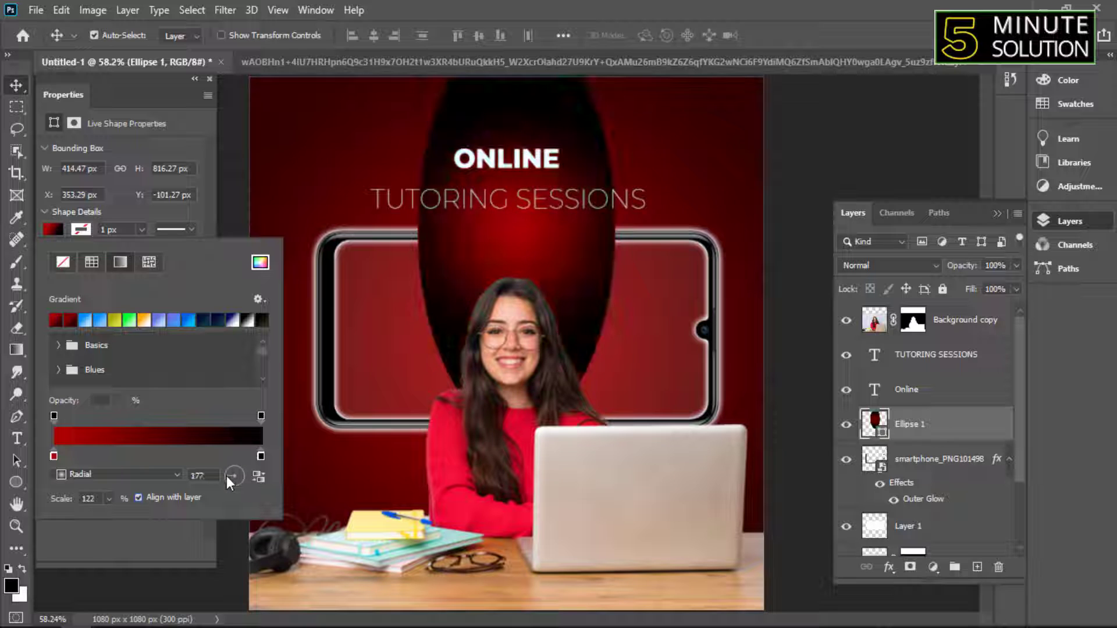
left_click(554, 392)
- Transform the ellipse to a narrower width of about 299 px around its centre
scroll(555, 393, "down", 2)
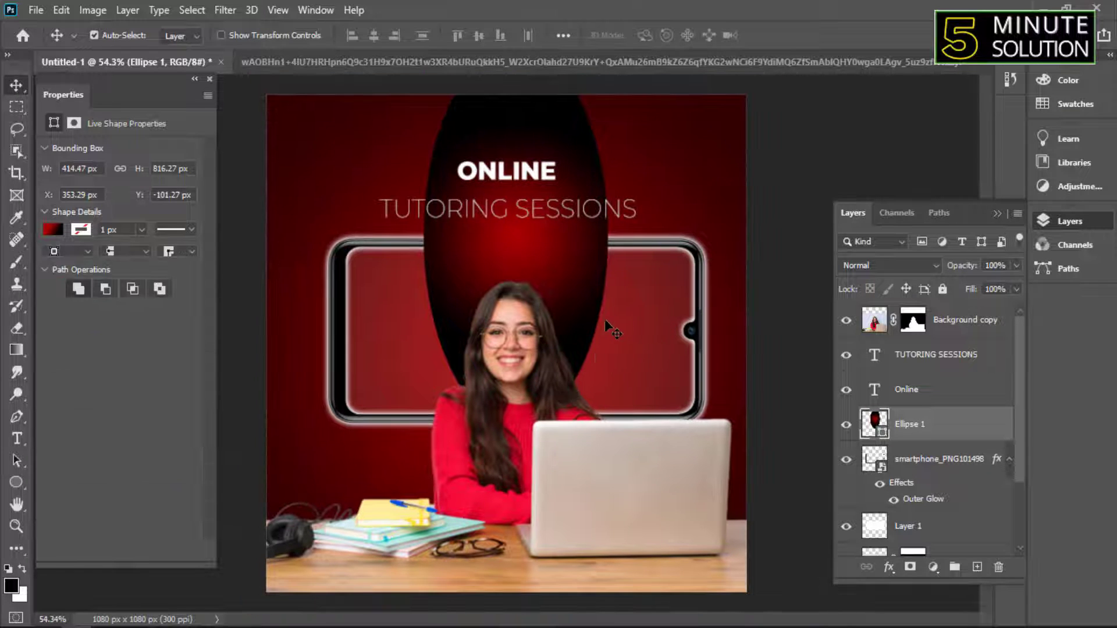
key("ctrl+t")
left_click_drag(608, 236, 537, 248)
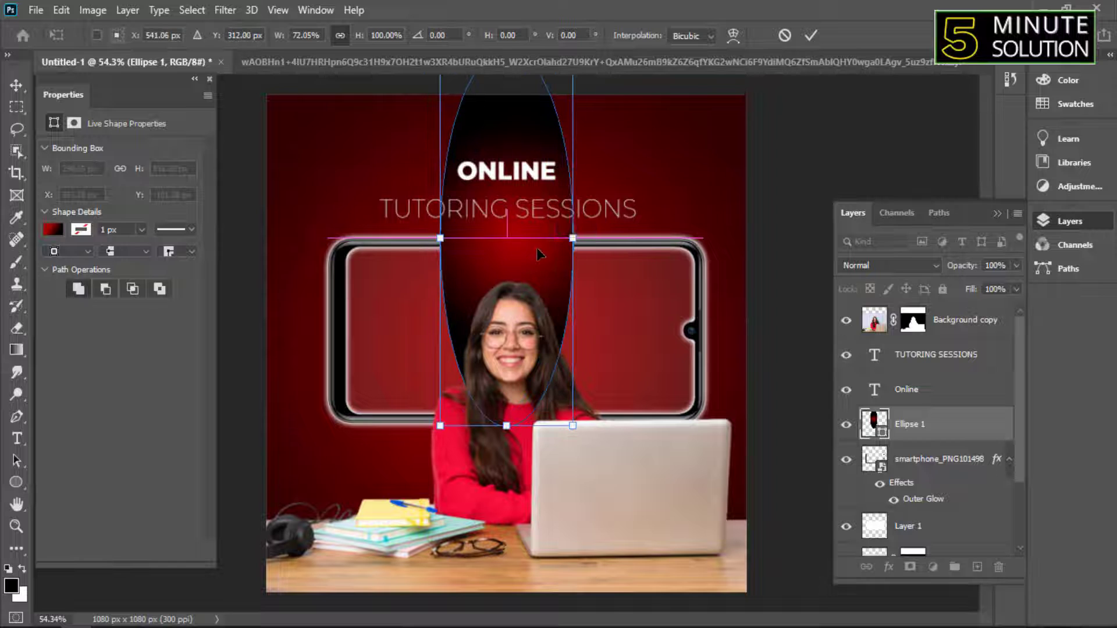
key("Return")
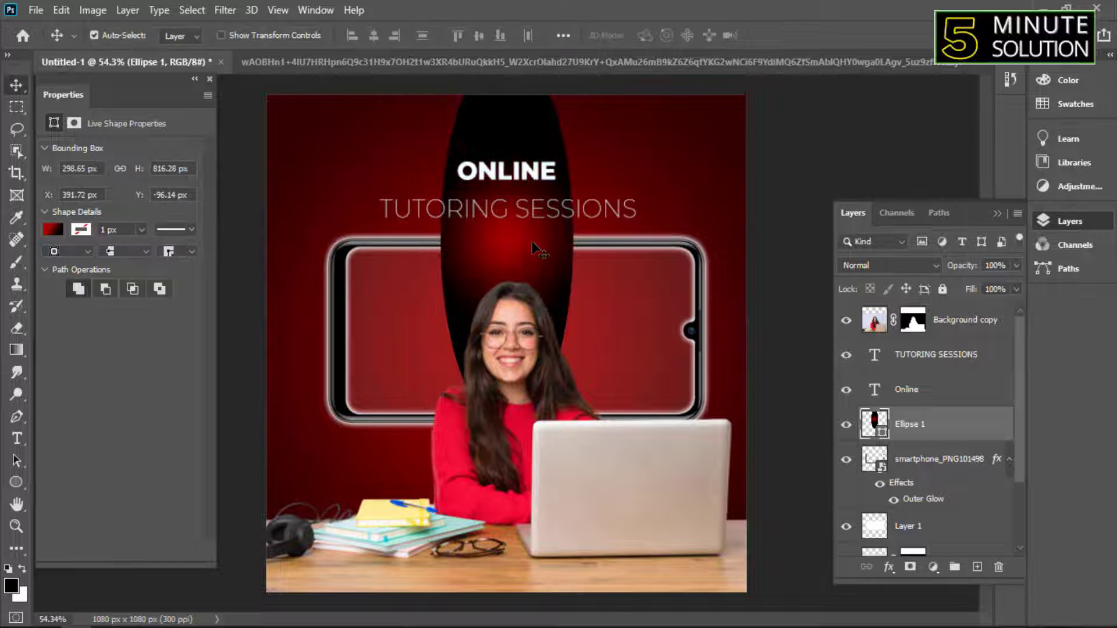
- Try other angles for the narrowed ellipse's gradient, including 144°, and set it back to 177°
left_click(52, 228)
left_click(233, 475)
left_click(231, 475)
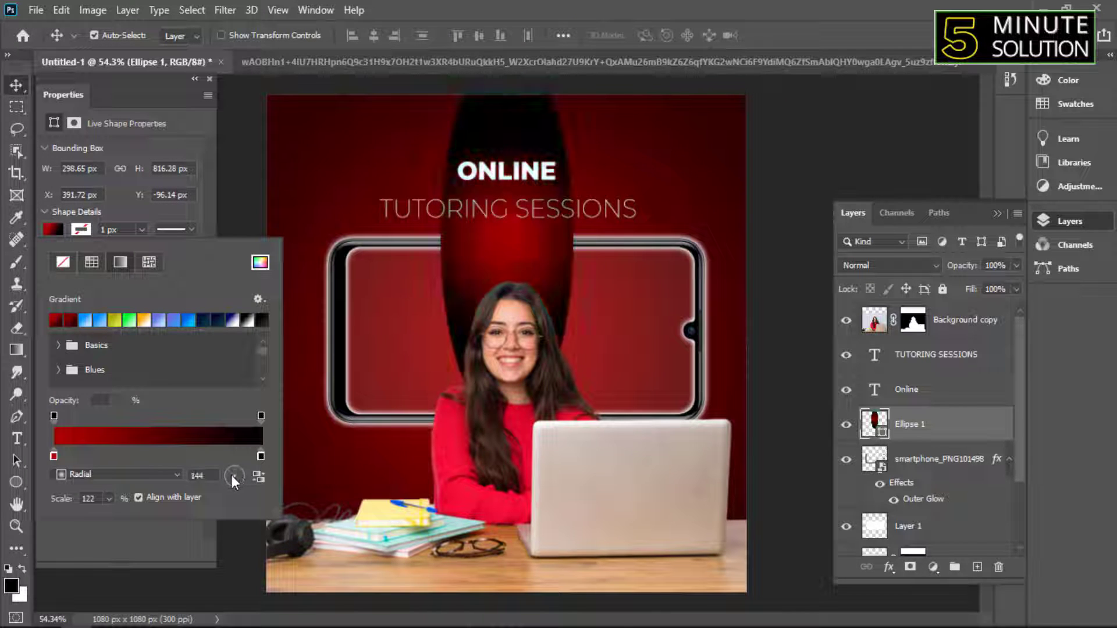
left_click(232, 484)
left_click(227, 476)
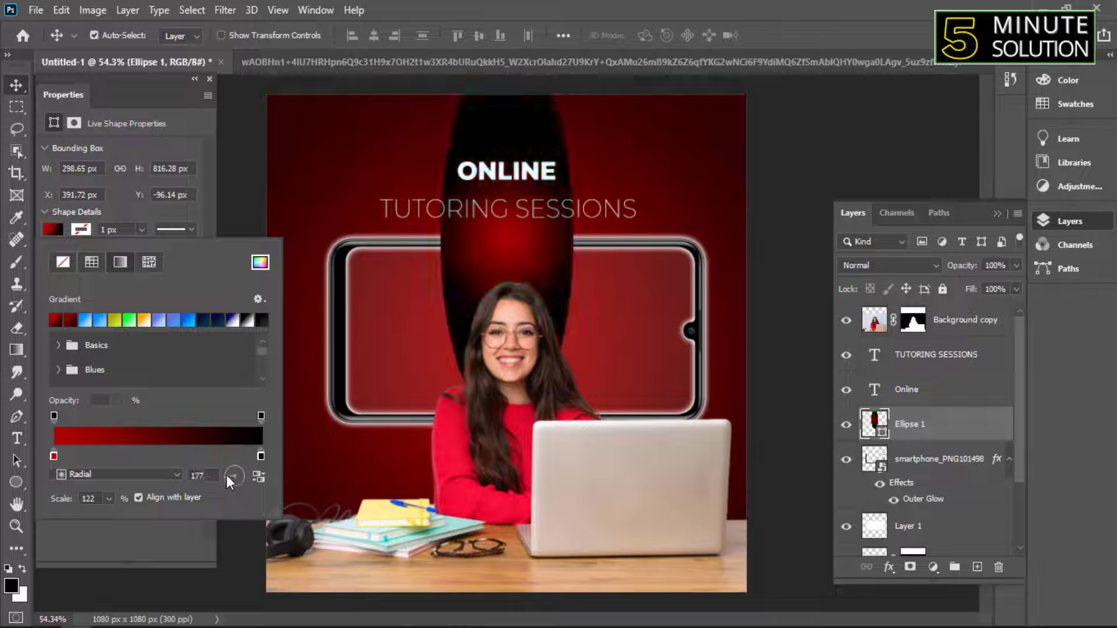
- Preview other blend modes on the ellipse and delete the Ellipse 1 layer
left_click(890, 266)
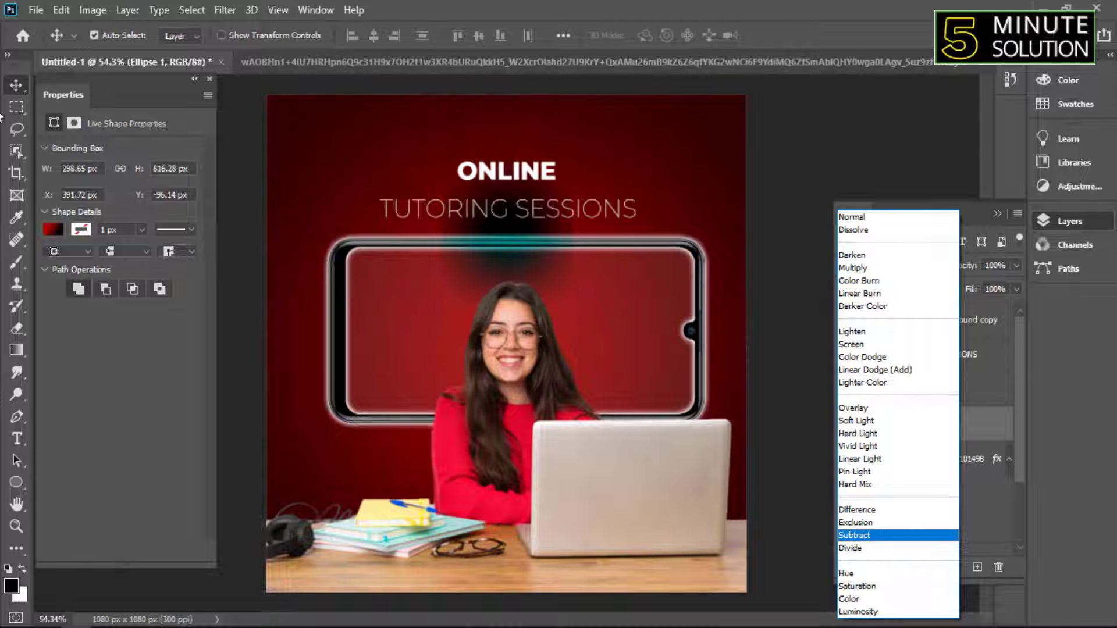
left_click(765, 362)
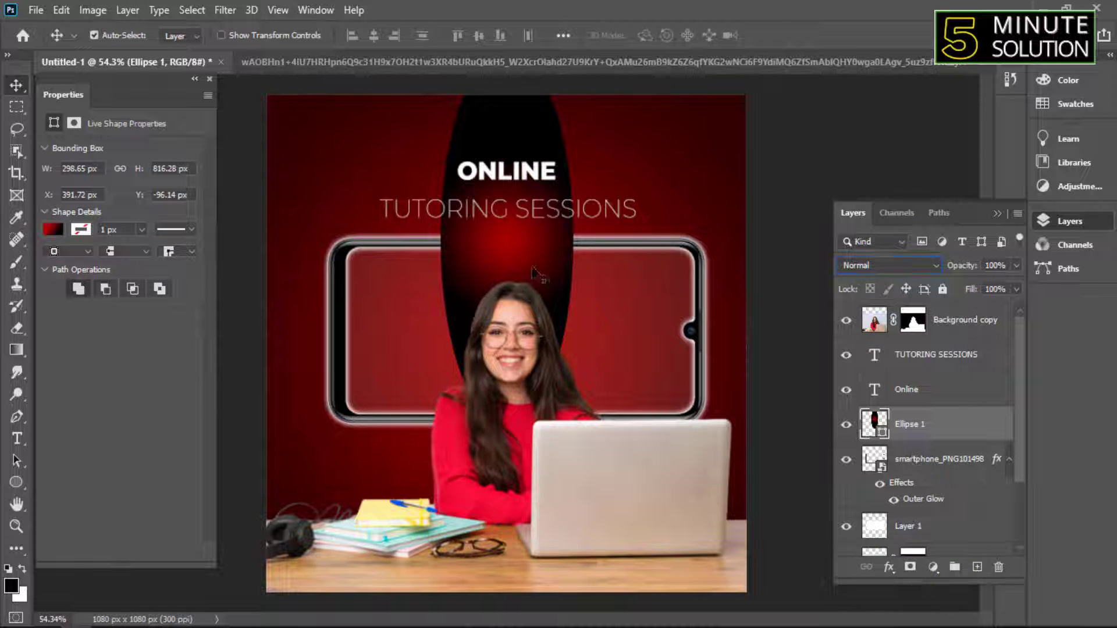
key("Delete")
- Add an empty layer above the smartphone layer and set up a large soft brush with a bright red foreground colour
key("b")
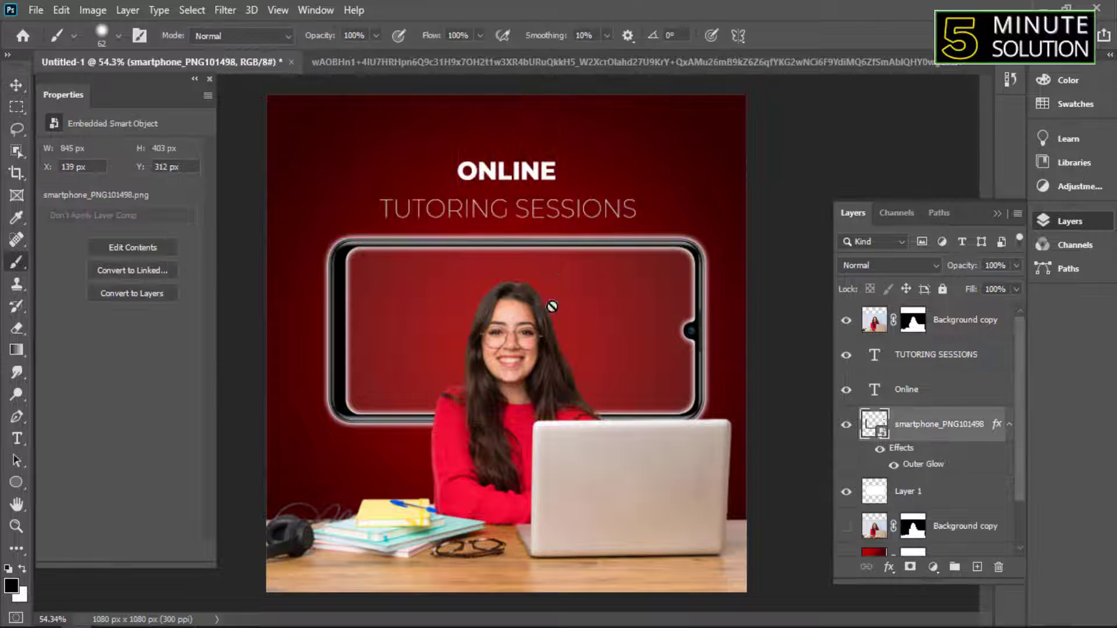
left_click(977, 566)
left_click_drag(503, 329, 569, 329)
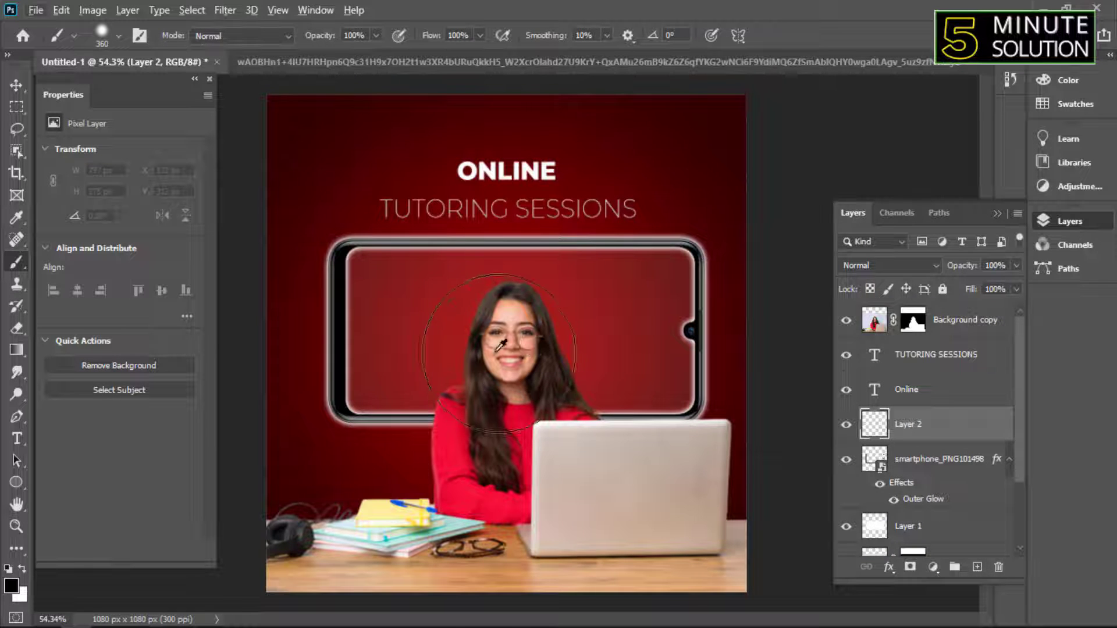
left_click(12, 587)
type("da0000")
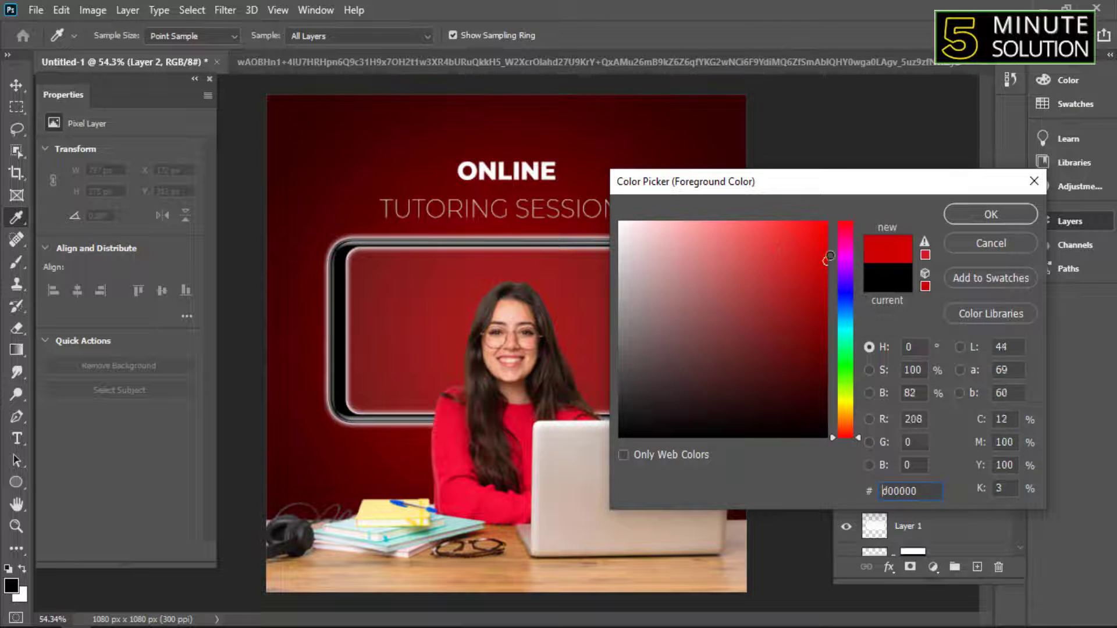
key("Return")
- Try a soft red brush dab behind the woman, reshaped with Free Transform, and undo it
left_click(504, 391)
key("ctrl+t")
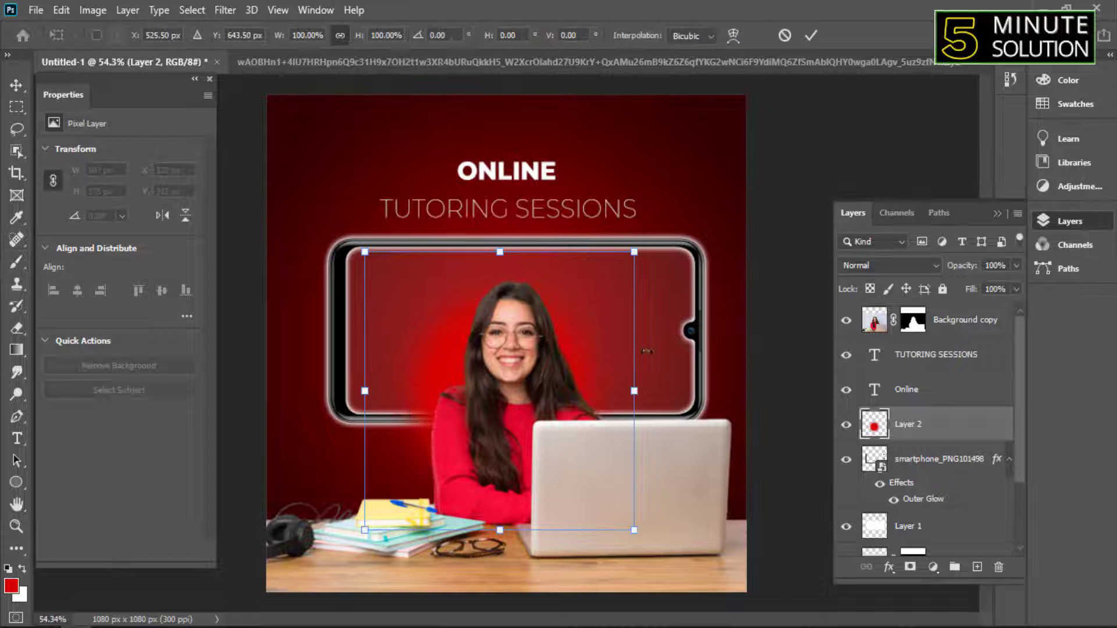
left_click_drag(644, 391, 538, 391)
left_click_drag(456, 391, 524, 161)
left_click_drag(522, 301, 524, 505)
left_click_drag(607, 262, 622, 262)
left_click_drag(583, 278, 691, 229)
scroll(601, 256, "down", 2)
key("Escape")
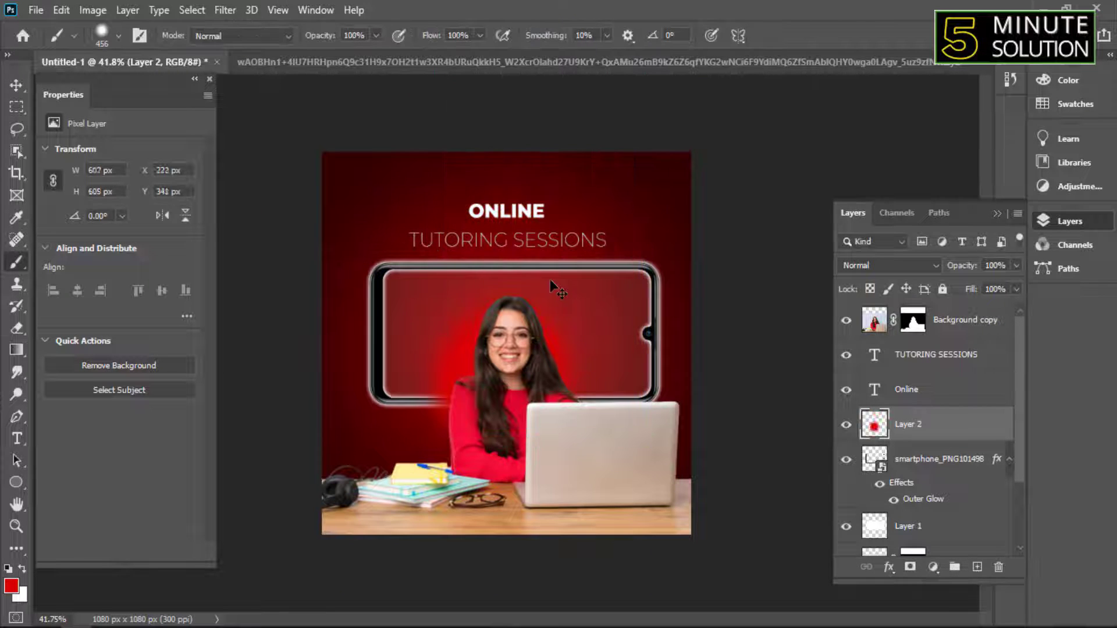
key("ctrl+z")
- Dab a soft red glow over the canvas's upper edge with a brush of about 1203 px and set its layer's blend mode to Difference
left_click_drag(493, 192, 621, 191, "alt")
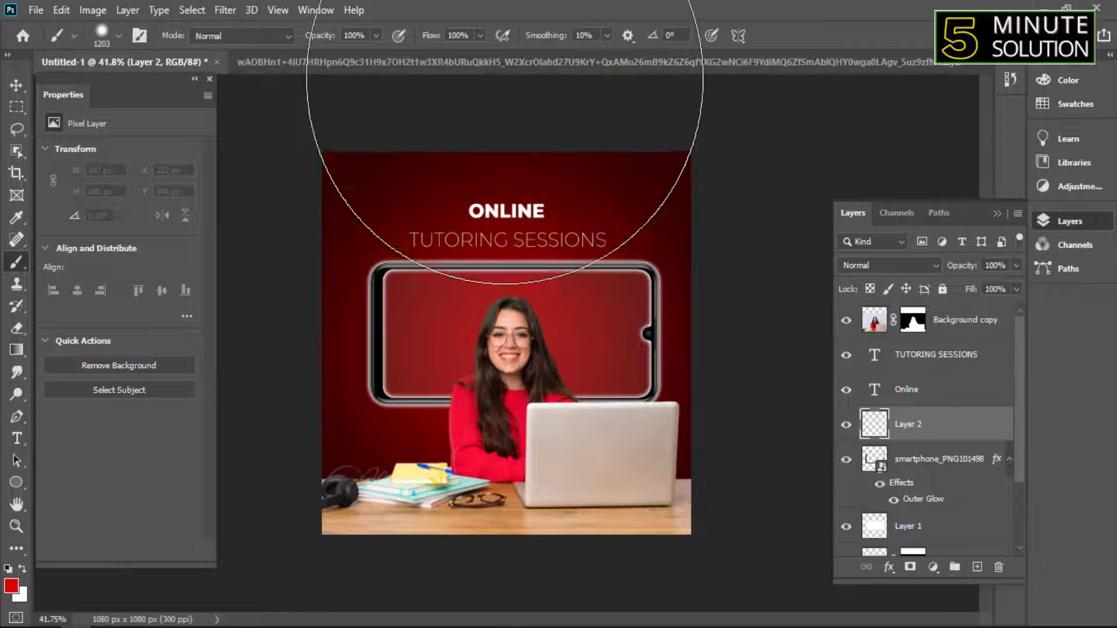
left_click(509, 78)
left_click(889, 265)
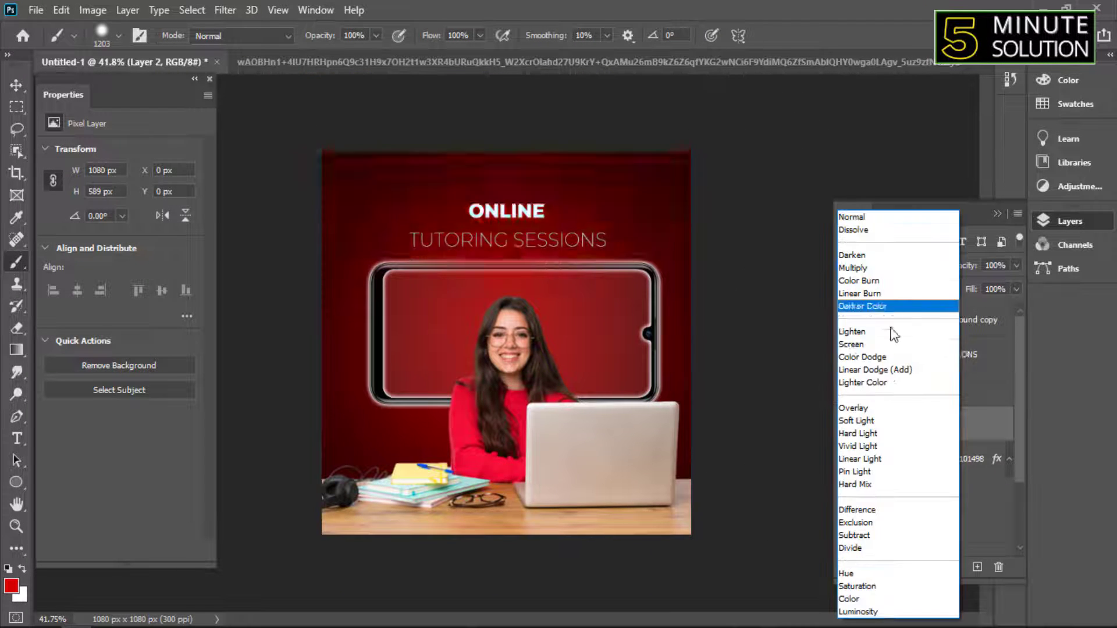
left_click(875, 509)
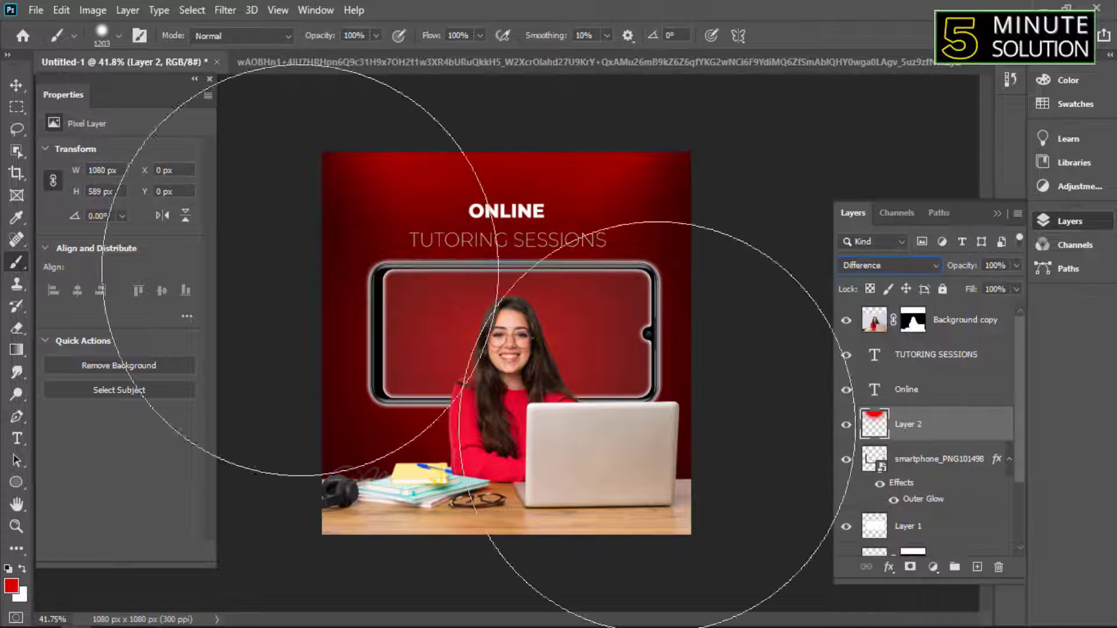
left_click(14, 85)
left_click(896, 431)
scroll(531, 179, "up", 2)
mouse_move(617, 162)
left_mouse_down()
mouse_move(618, 192)
mouse_move(619, 177)
left_mouse_up()
left_click_drag(674, 290, 672, 275)
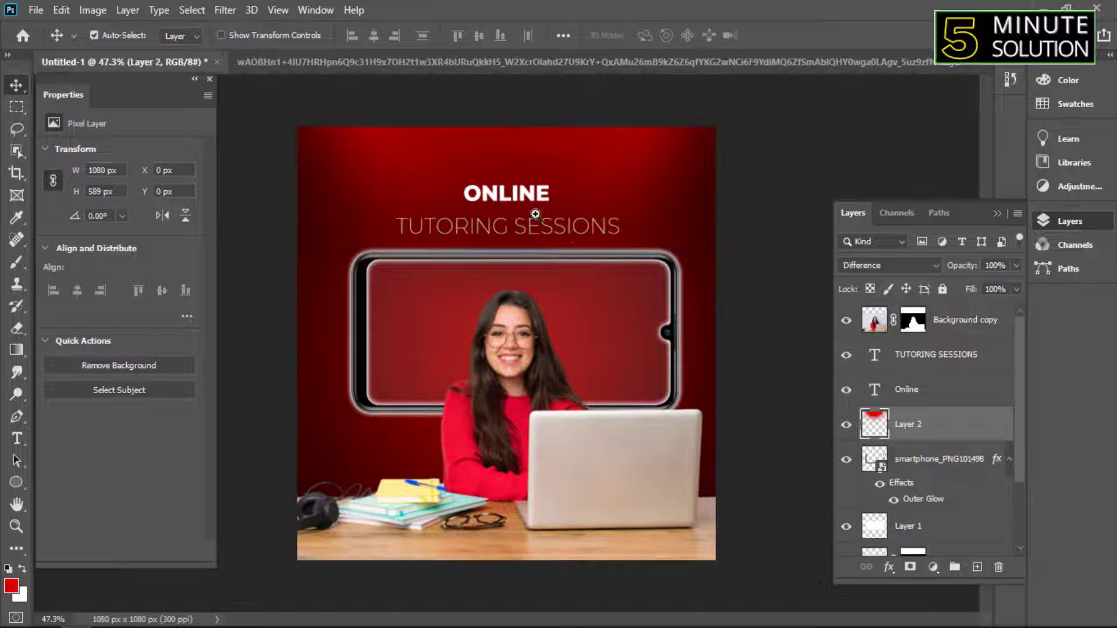
- Scale the ONLINE heading up to about 376 × 103 px
scroll(535, 214, "up", 1)
left_click(532, 166)
key("ctrl+t")
left_click_drag(567, 160, 538, 159)
key("Return")
scroll(538, 169, "up", 1)
- Change the font weight of the TUTORING SESSIONS line to Montserrat SemiBold
left_click(506, 205)
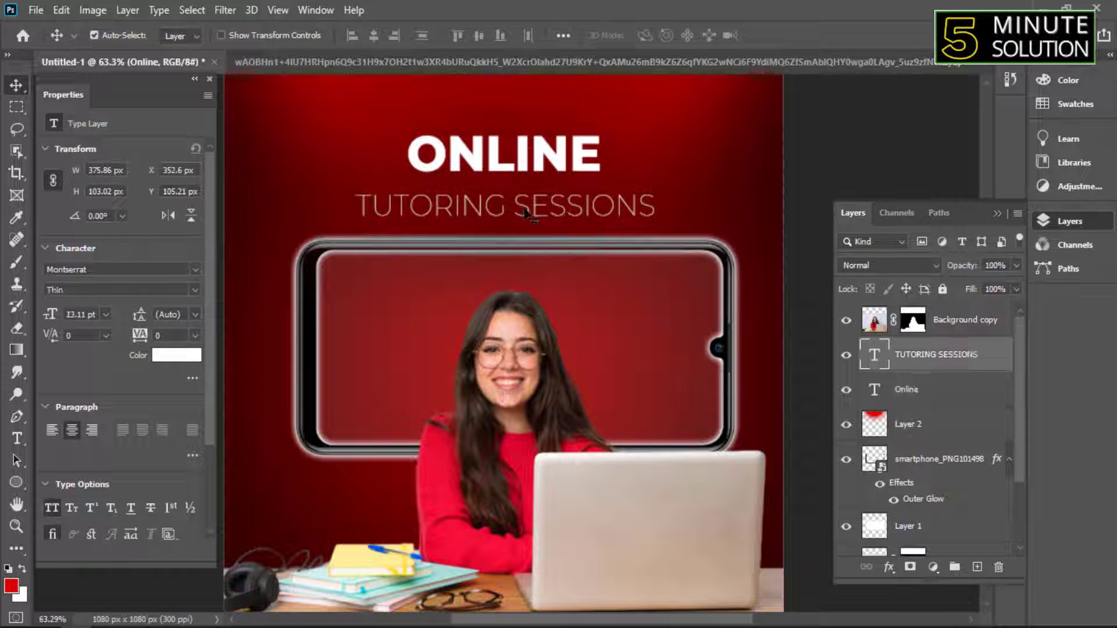
left_click(196, 290)
left_click(94, 454)
left_click_drag(584, 205, 585, 204)
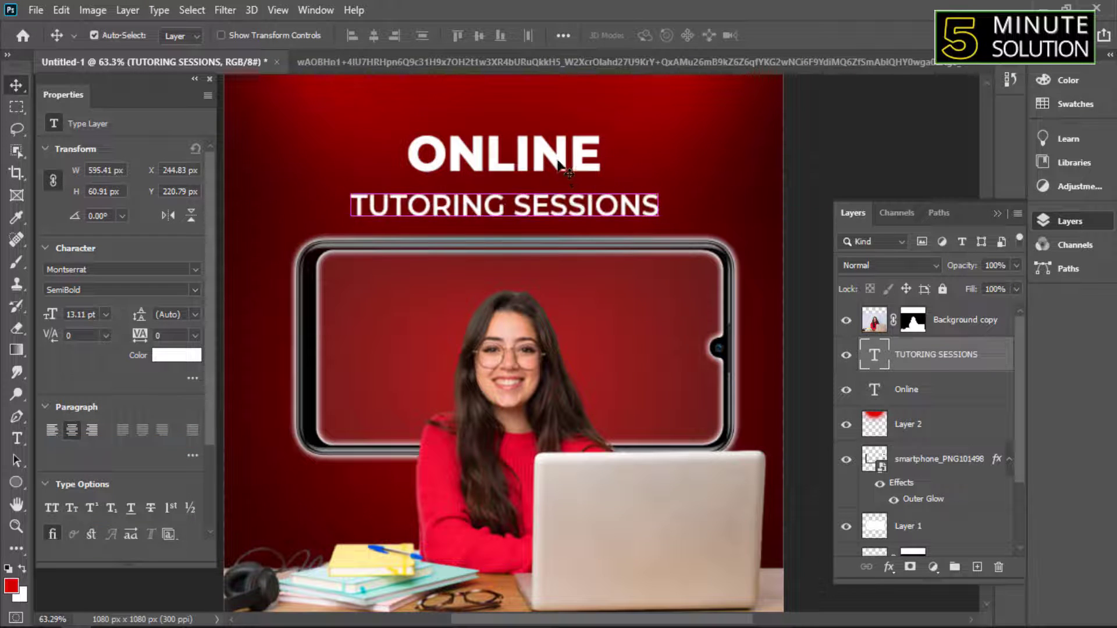
- Nudge the ONLINE heading slightly down and move the TUTORING SESSIONS line up closer beneath it
mouse_move(559, 166)
left_mouse_down()
mouse_move(559, 180)
mouse_move(557, 167)
left_mouse_up()
scroll(526, 219, "down", 5)
scroll(505, 248, "up", 6)
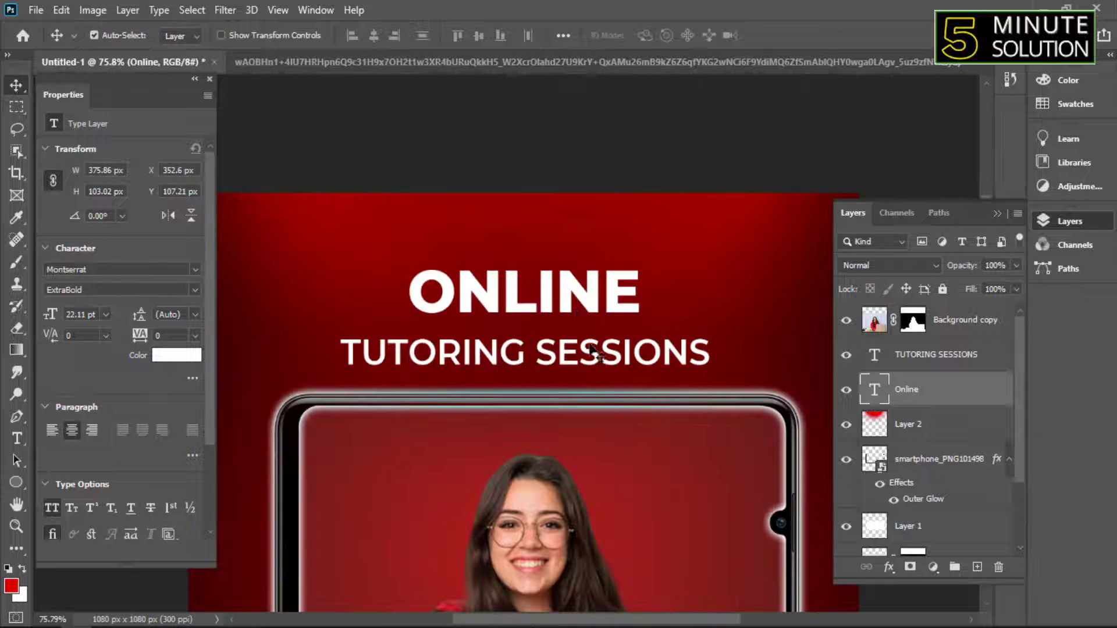
left_click_drag(590, 352, 590, 342)
- Select both heading lines and move them up together towards the canvas's upper edge
scroll(573, 302, "down", 3)
left_click(551, 194, "shift")
left_click_drag(555, 197, 554, 195)
scroll(540, 285, "up", 1)
- Move the smartphone frame and its translucent screen fill up together, closer beneath the heading
left_click_drag(610, 292, 610, 283)
key("ctrl+z")
left_click(447, 240, "shift")
left_click_drag(423, 312, 421, 306)
scroll(480, 274, "up", 1)
- Start a white 13.11 pt Montserrat SemiBold text line on the phone screen above the Layer 1 fill, reading "You Can Find the"
left_click(544, 274)
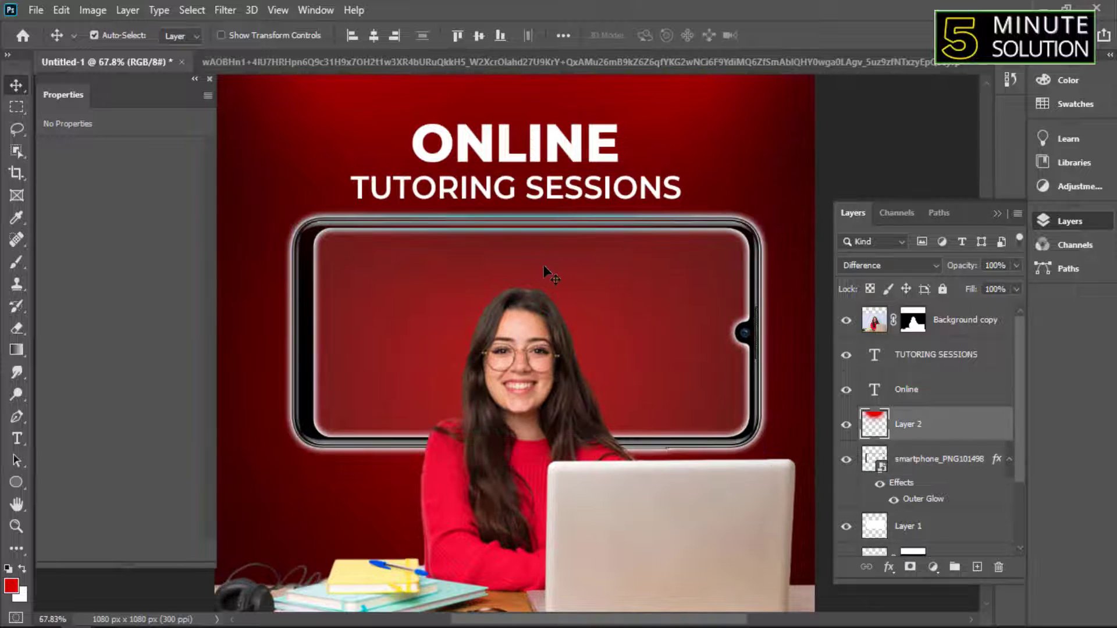
left_click(586, 302)
key("y")
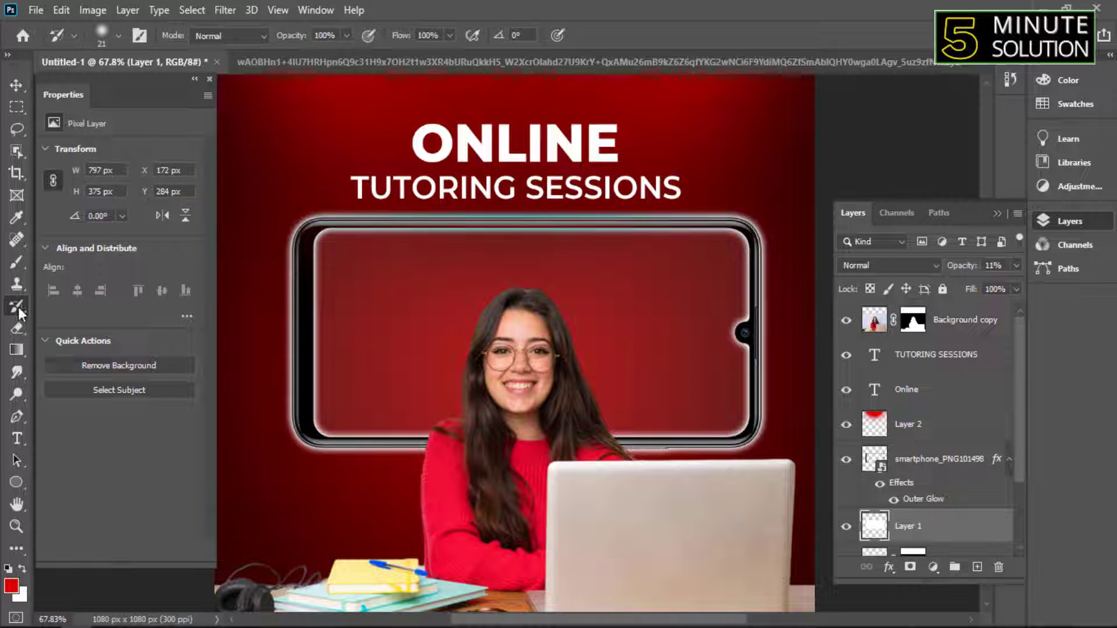
key("t")
left_click(409, 297)
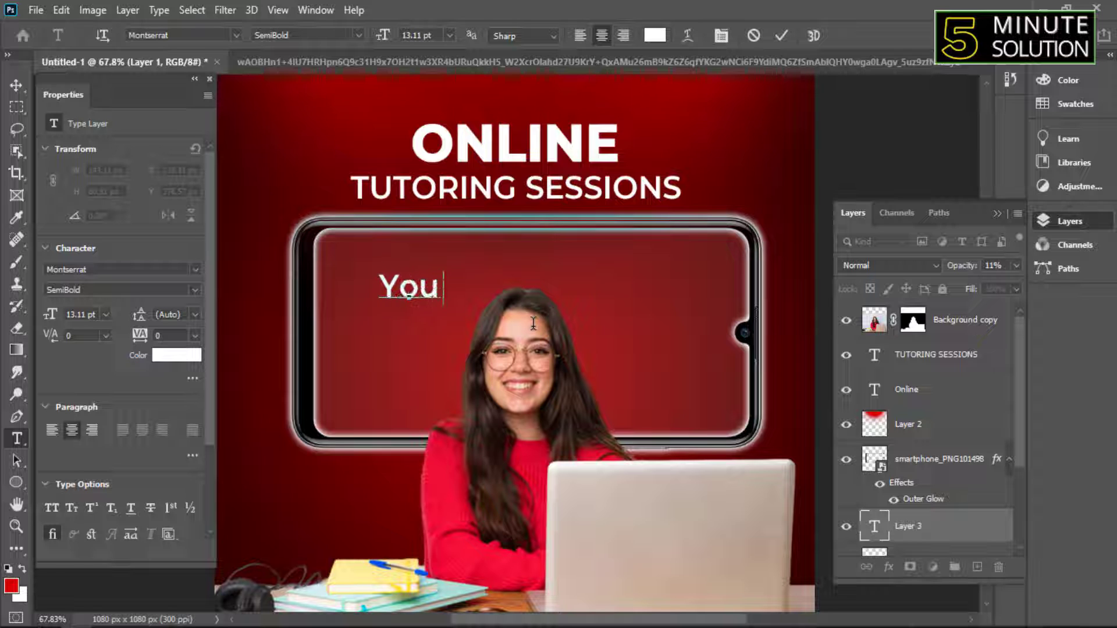
type("You Can Fi")
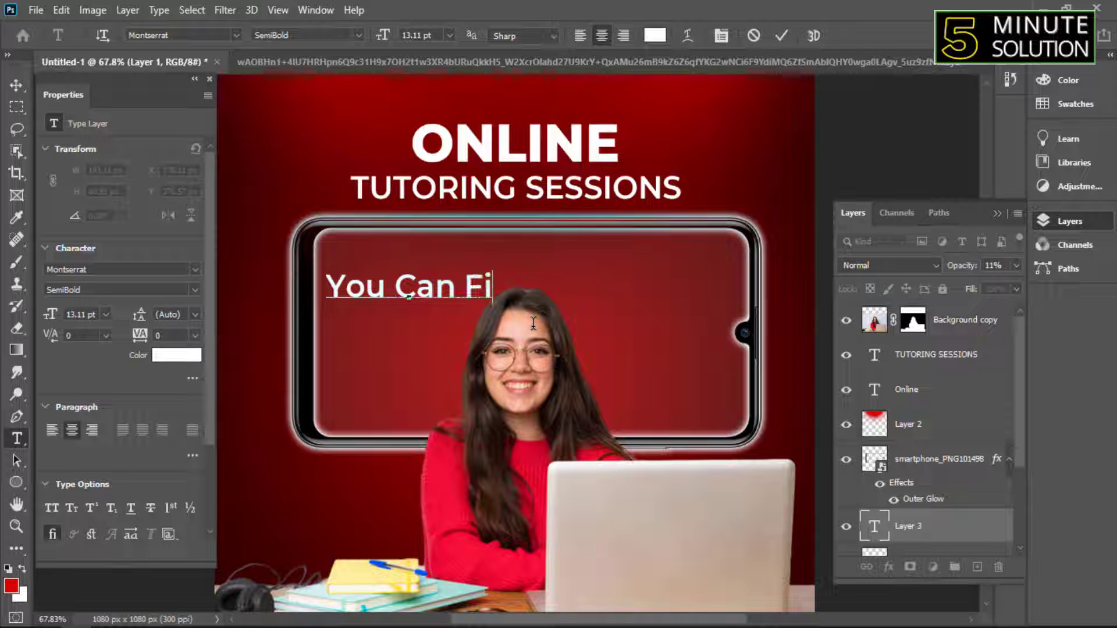
type("nd the")
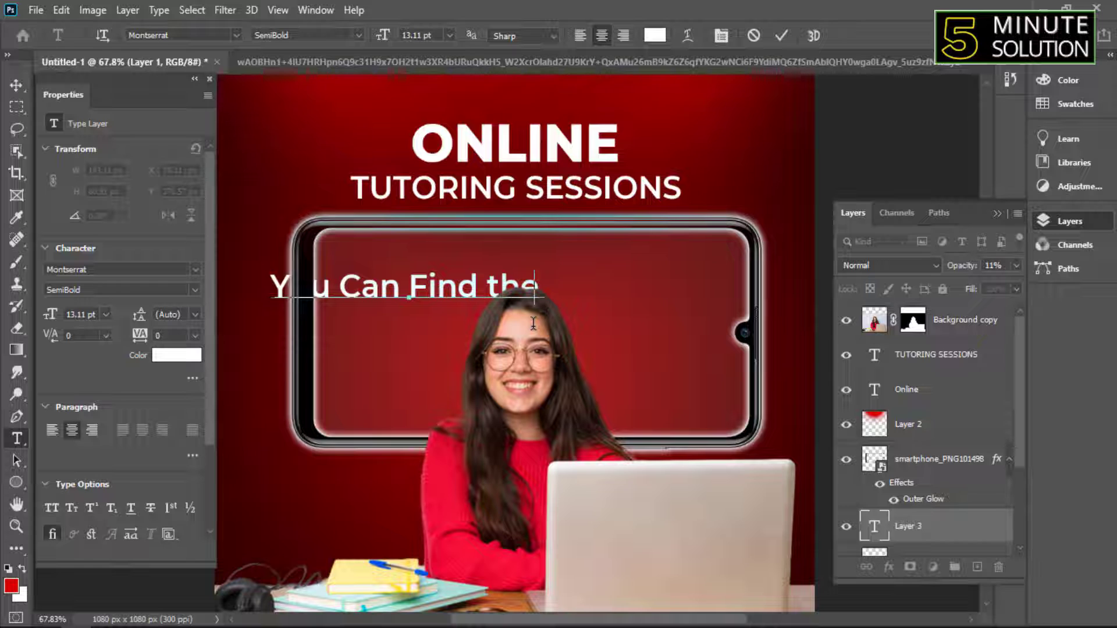
- Reword the phone screen text line to read "You Can Find Best Teacher"
key("BackSpace")
key("BackSpace")
key("BackSpace")
key("BackSpace")
type("best")
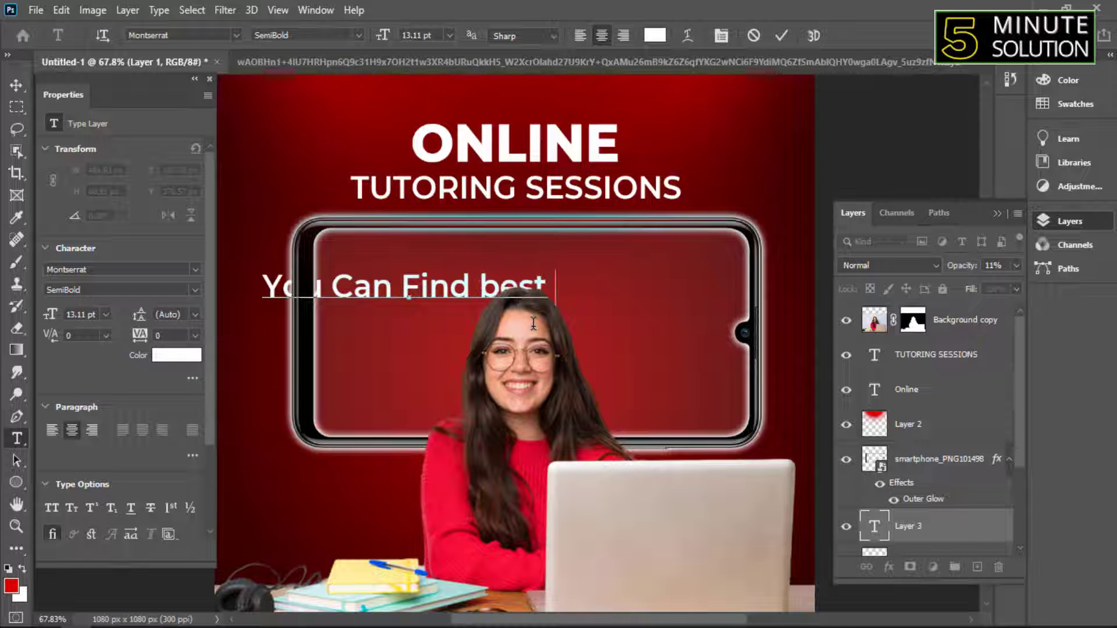
key("BackSpace")
key("BackSpace")
key("BackSpace")
key("BackSpace")
key("BackSpace")
key("BackSpace")
key("BackSpace")
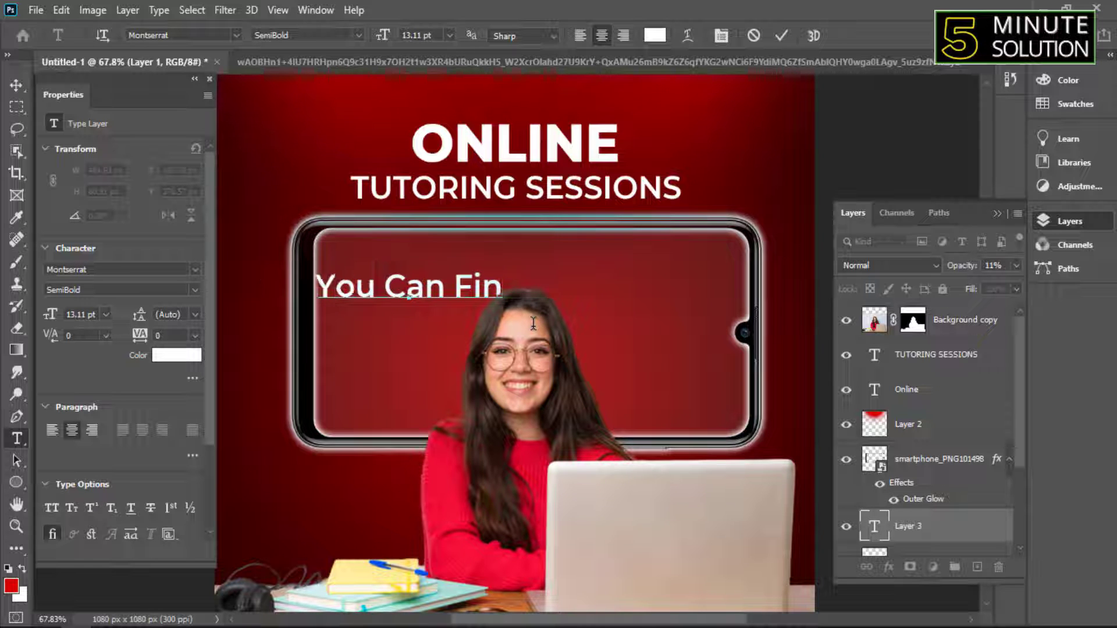
type("d Best T")
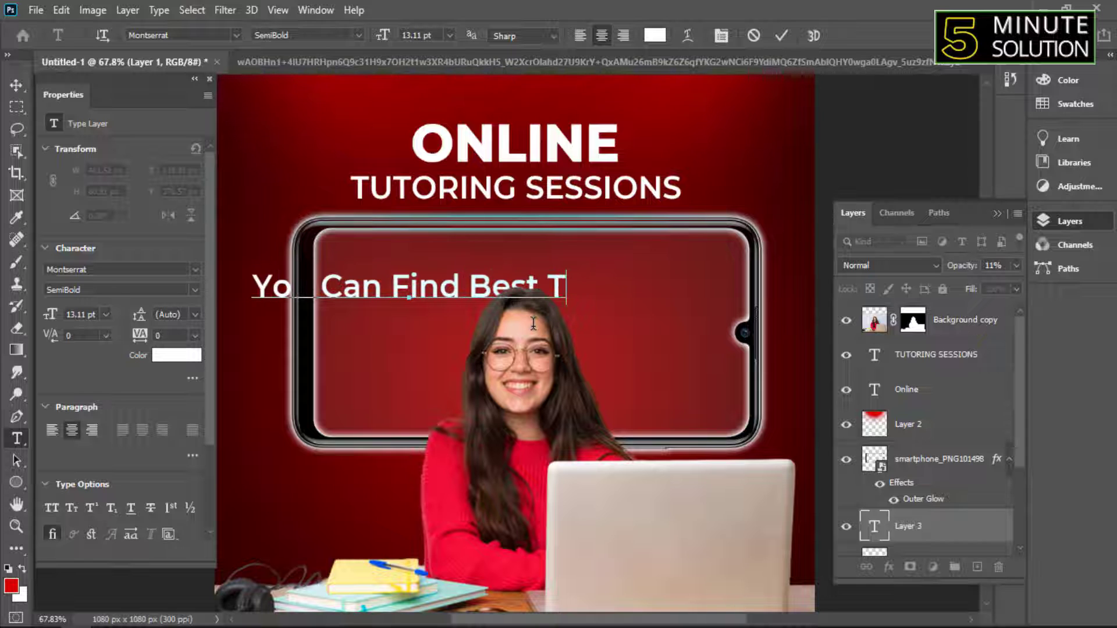
type("eacher ")
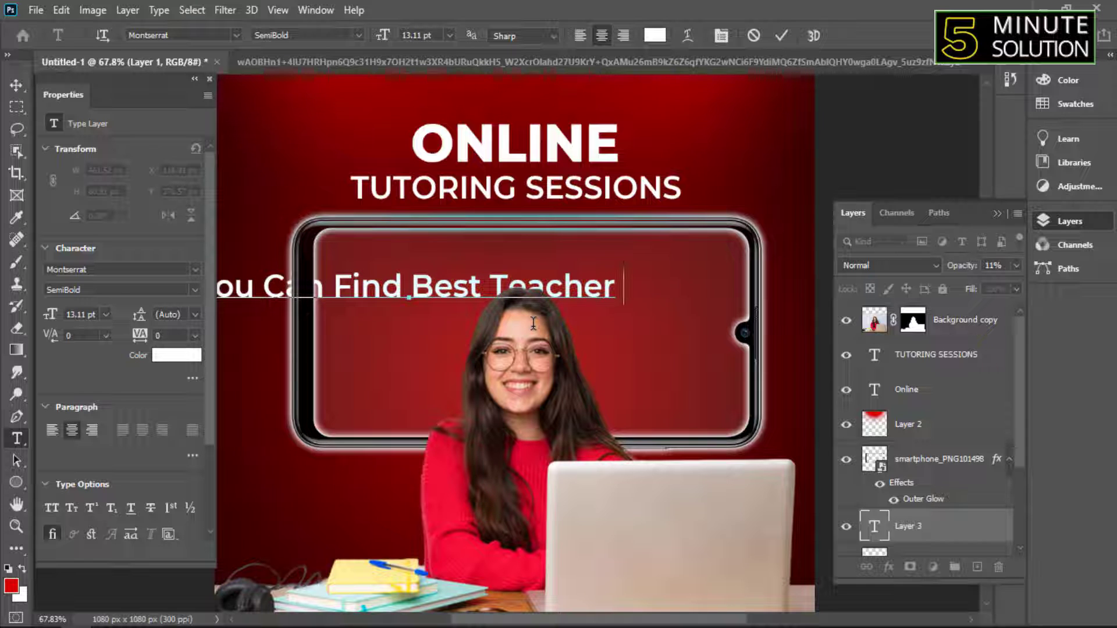
- Finish the line with the capitalised word "Here" and commit the text
type("here")
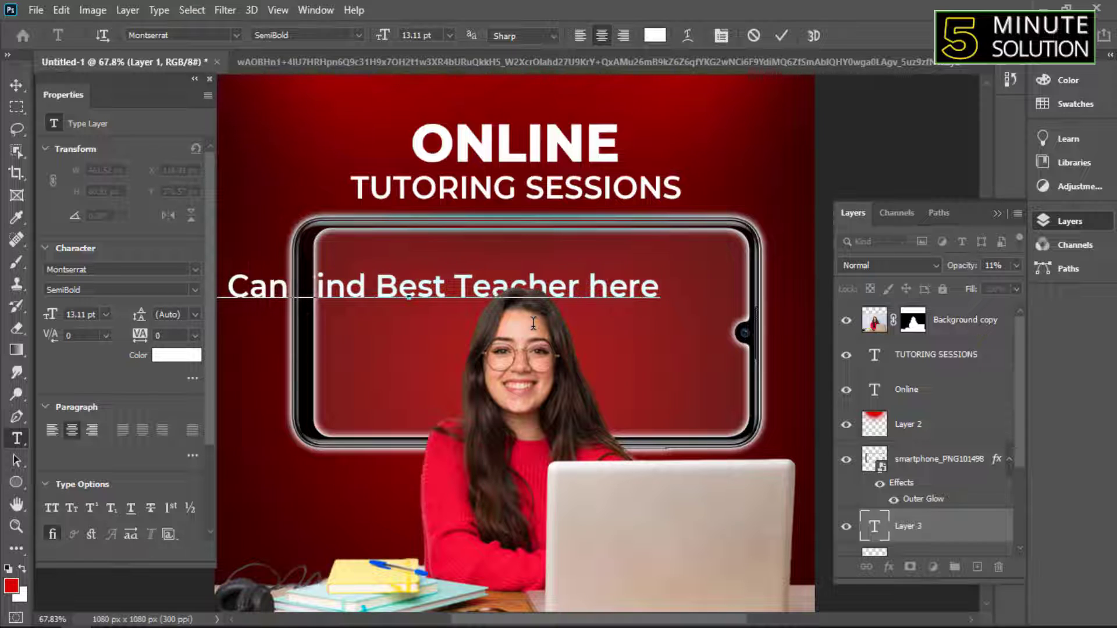
key("BackSpace")
key("BackSpace")
key("BackSpace")
key("BackSpace")
type("hewre")
key("BackSpace")
key("BackSpace")
key("BackSpace")
key("BackSpace")
key("BackSpace")
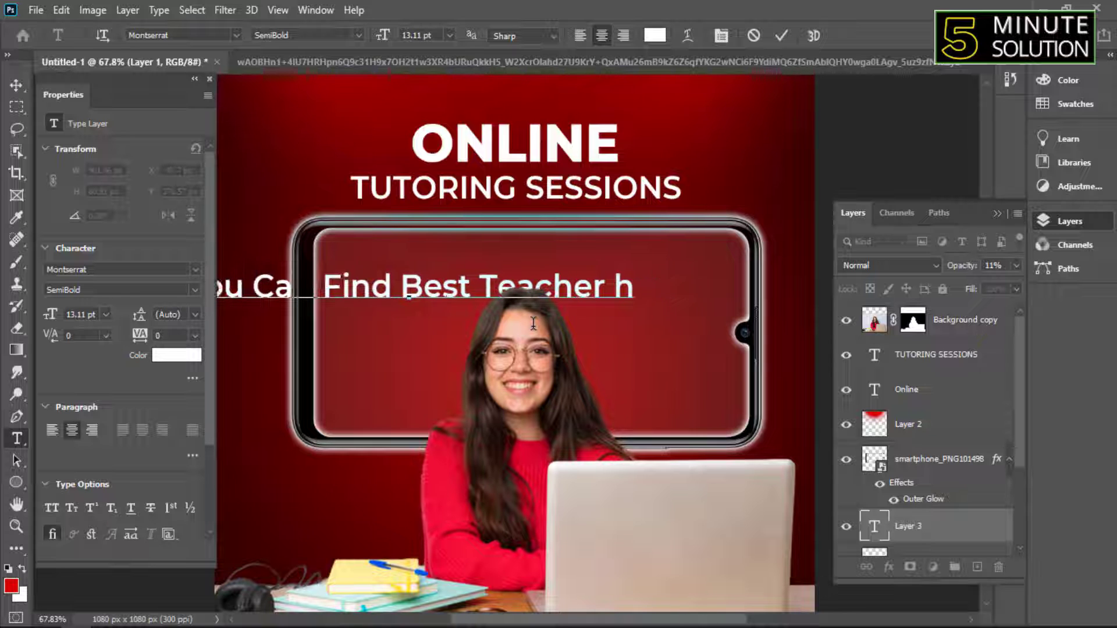
type("Here")
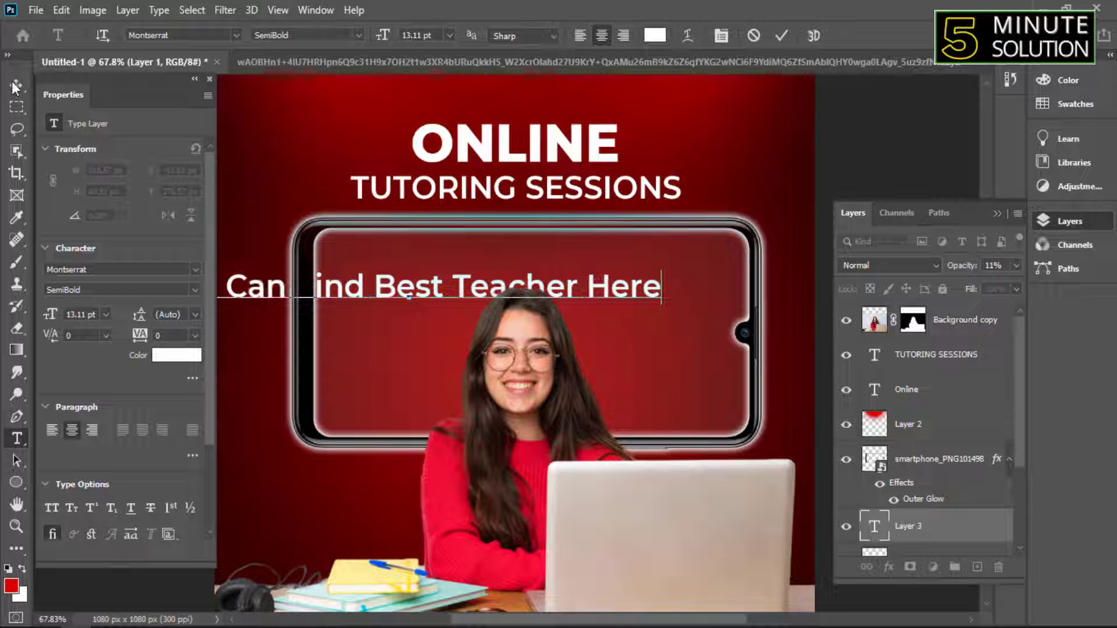
left_click(15, 87)
- Move the tagline over the phone screen and break it into two lines after "Find"
left_click_drag(411, 292, 575, 272)
left_click_drag(477, 292, 598, 285)
double_click(530, 278)
left_click(528, 276)
key("Return")
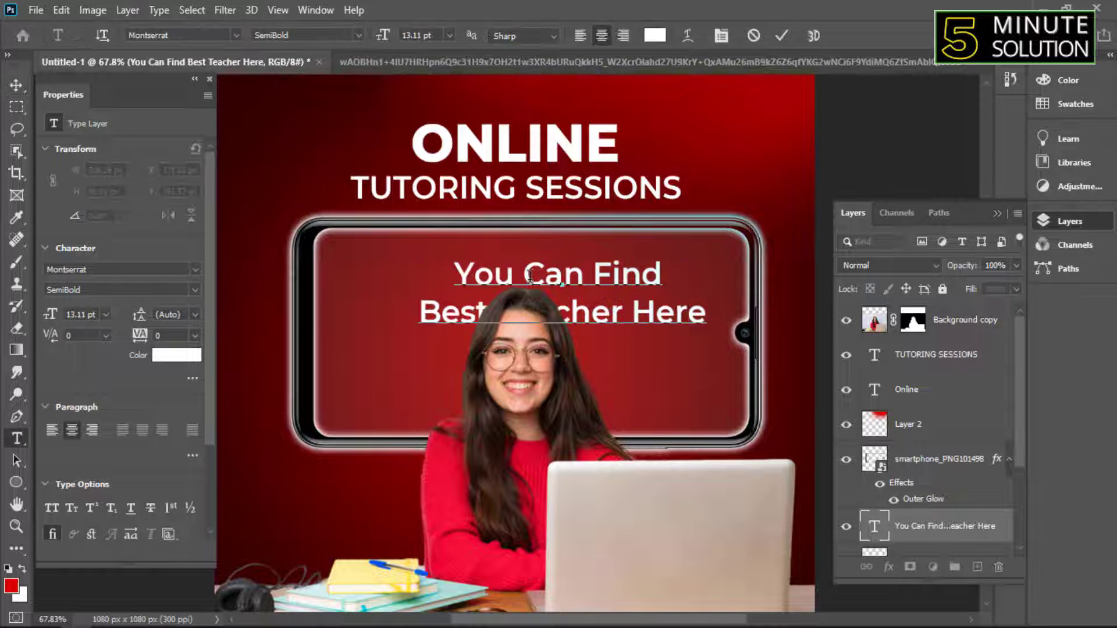
left_click(19, 89)
- Scale the two-line tagline up to 18.23 pt and place it across the upper part of the phone screen
key("ctrl+t")
left_click_drag(711, 295, 737, 314)
left_click_drag(646, 298, 658, 313)
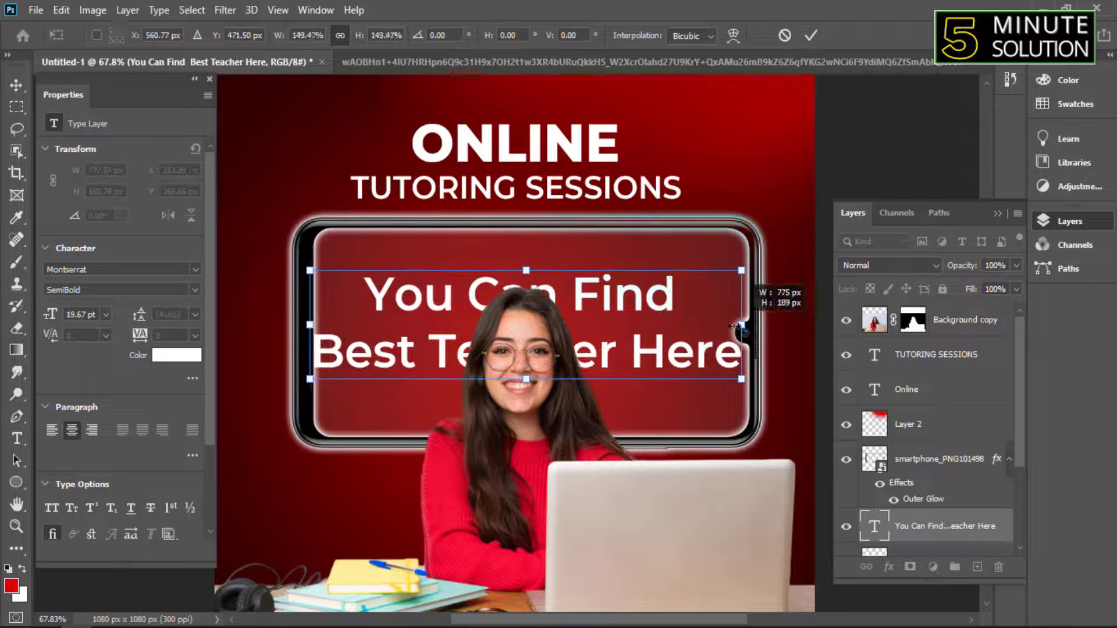
left_click_drag(736, 327, 727, 326)
left_click_drag(671, 316, 672, 280)
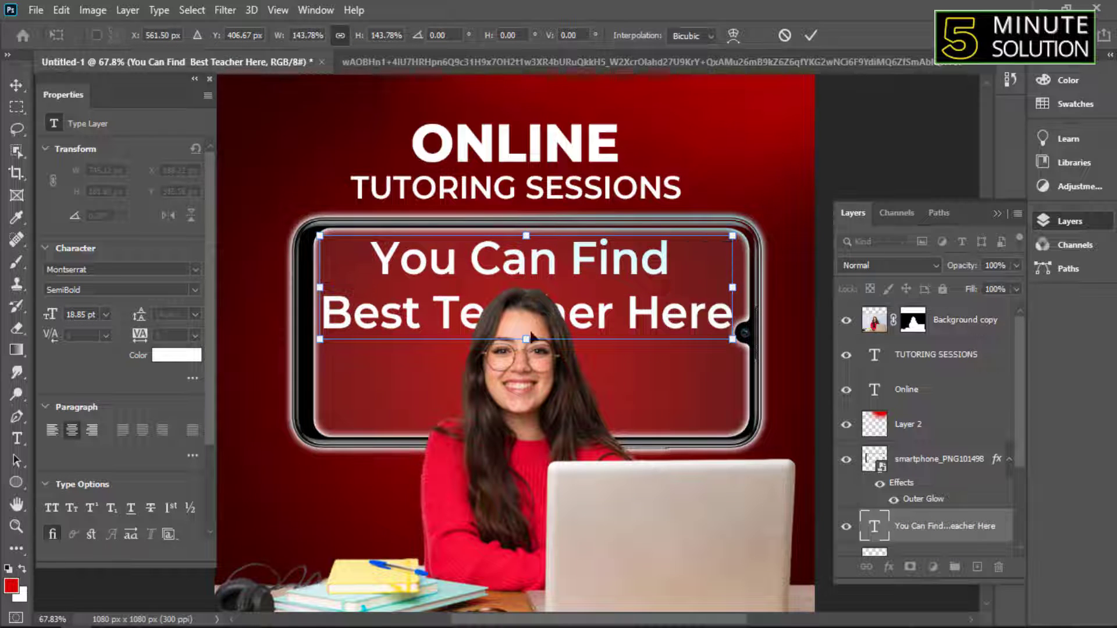
left_click_drag(529, 340, 529, 302)
mouse_move(549, 287)
left_mouse_down()
mouse_move(548, 269)
mouse_move(548, 283)
left_mouse_up()
left_click_drag(655, 265, 632, 294)
left_click_drag(706, 297, 736, 297)
left_click_drag(639, 277, 644, 280)
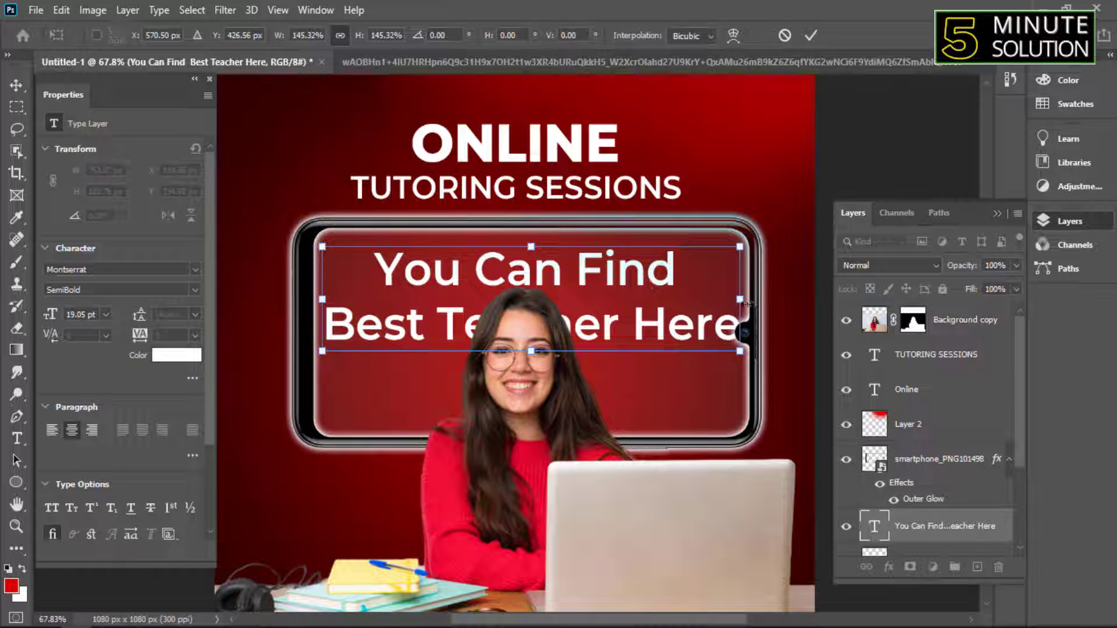
left_click_drag(748, 304, 739, 304)
left_click_drag(677, 295, 678, 301)
key("Return")
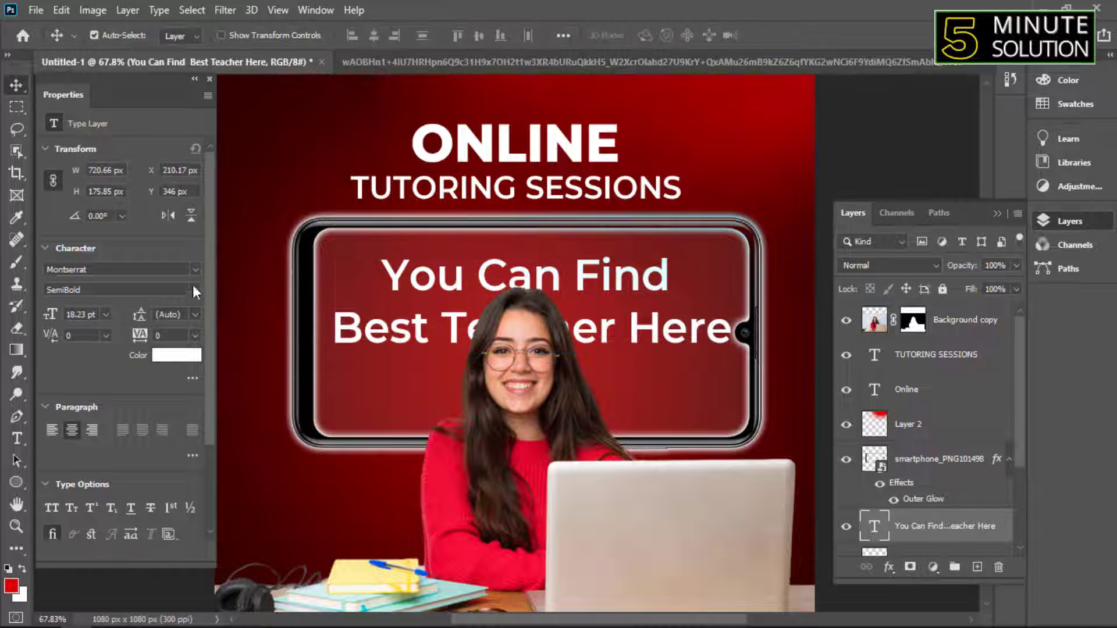
- Browse the fonts with the tagline selected and try Boldfinger Regular on it
left_click(195, 269)
scroll(236, 546, "down", 3)
scroll(256, 542, "down", 15)
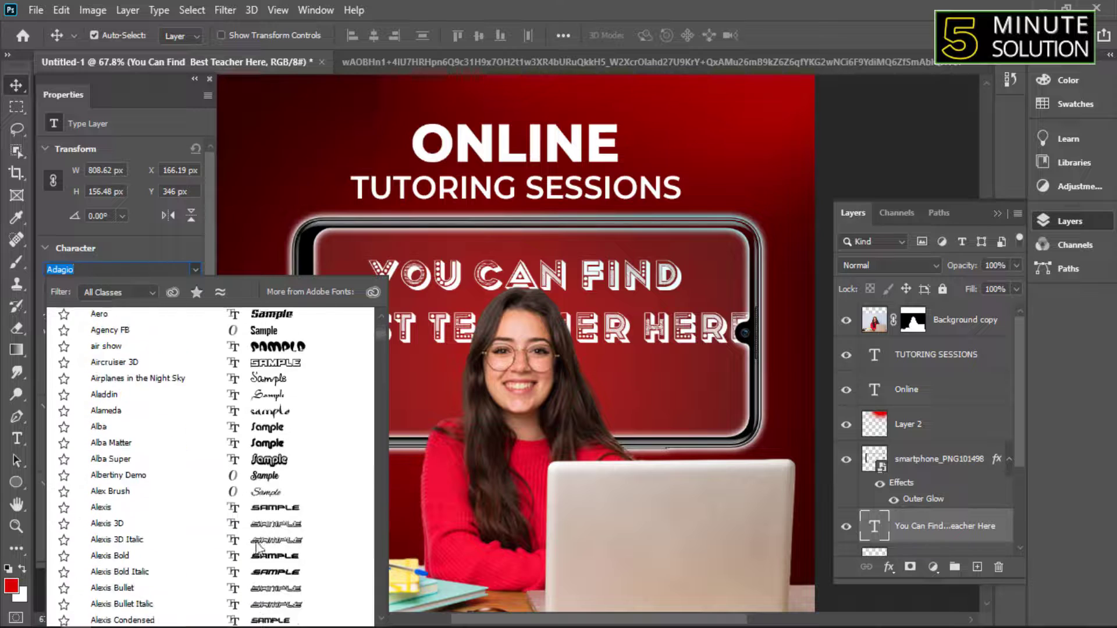
key("Down")
key("Down")
key("Down")
key("Down")
key("Down")
key("Down")
key("Down")
key("Down")
key("Down")
key("Down")
key("Down")
key("Down")
key("Down")
key("Down")
key("Down")
key("Down")
key("Down")
key("Down")
key("Down")
key("Down")
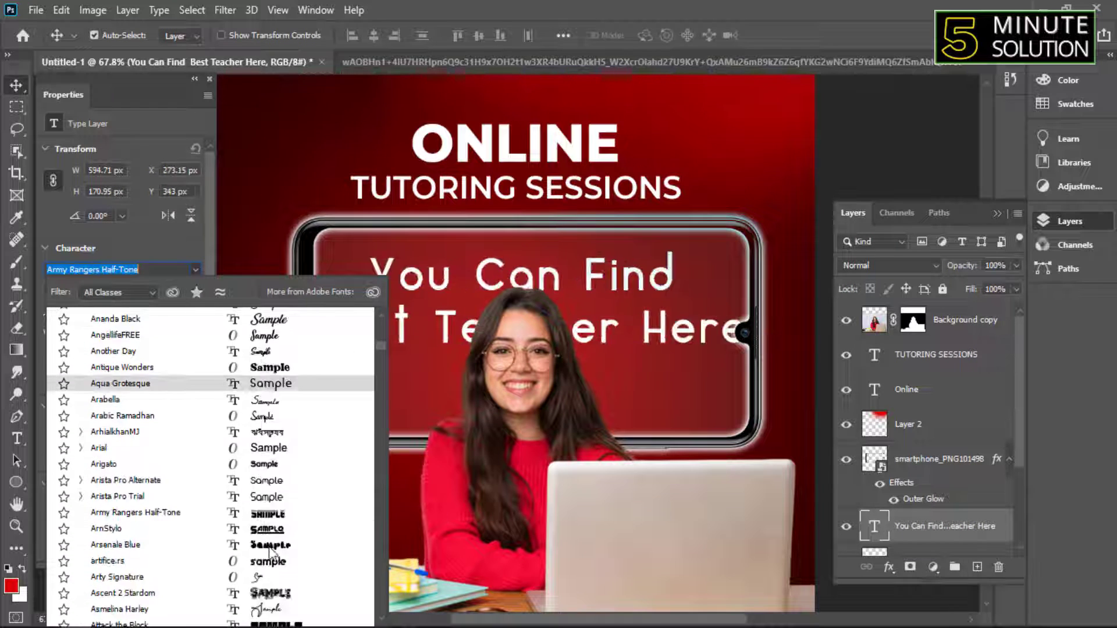
key("Down")
key("Down")
key("Down")
key("Down")
key("Down")
key("Down")
key("Down")
key("Down")
key("Down")
key("Down")
key("Down")
key("Down")
key("Down")
key("Down")
key("Down")
key("Down")
key("Down")
key("Down")
key("Down")
key("Down")
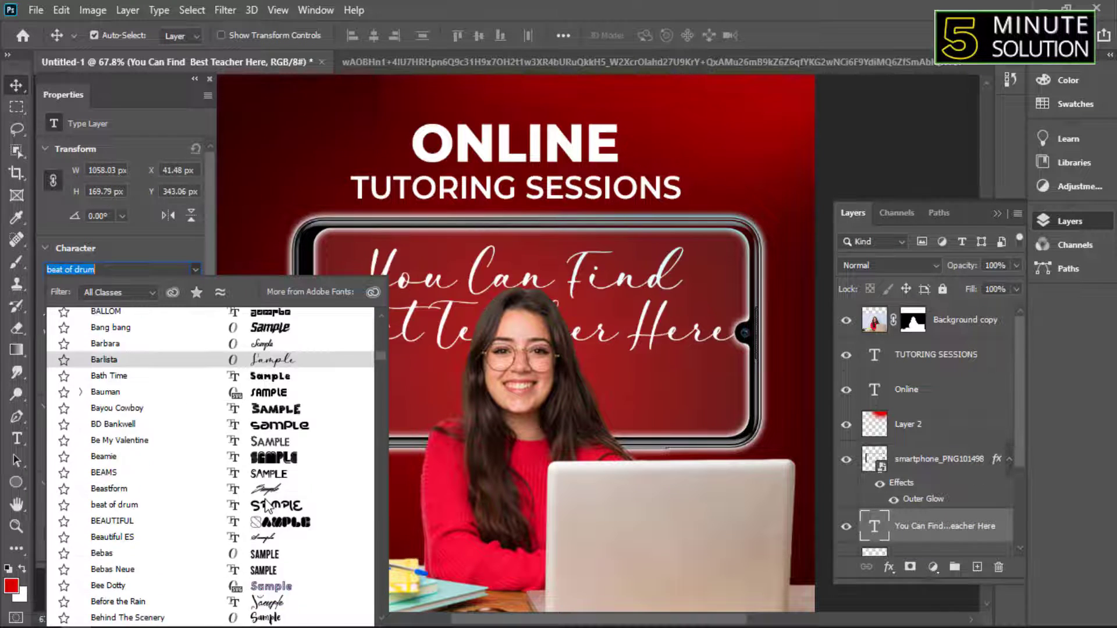
scroll(326, 433, "down", 4)
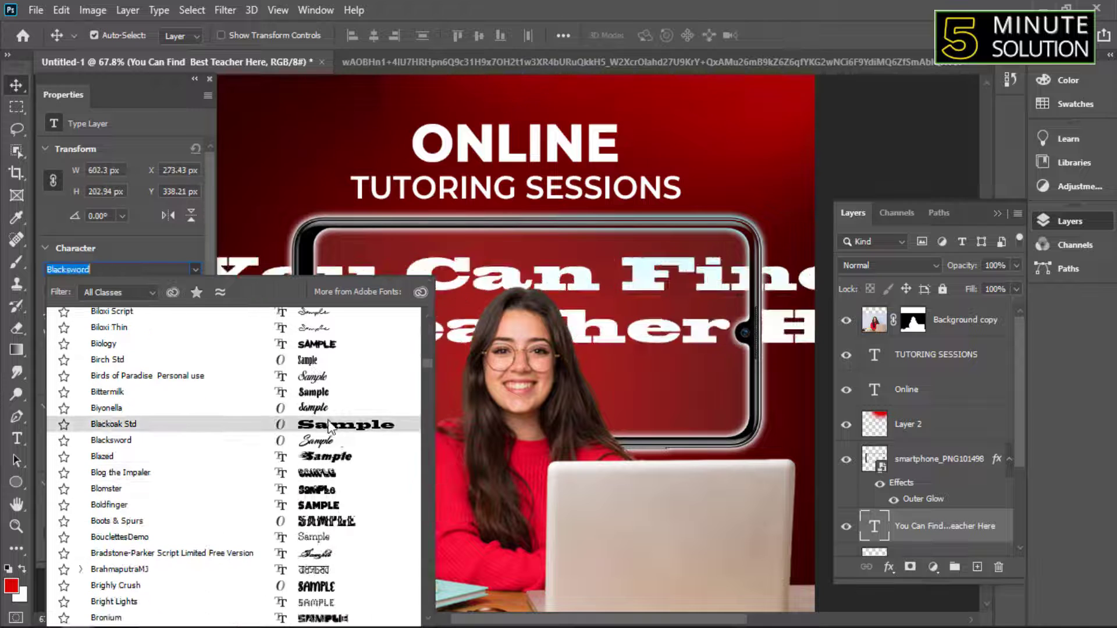
left_click(320, 440)
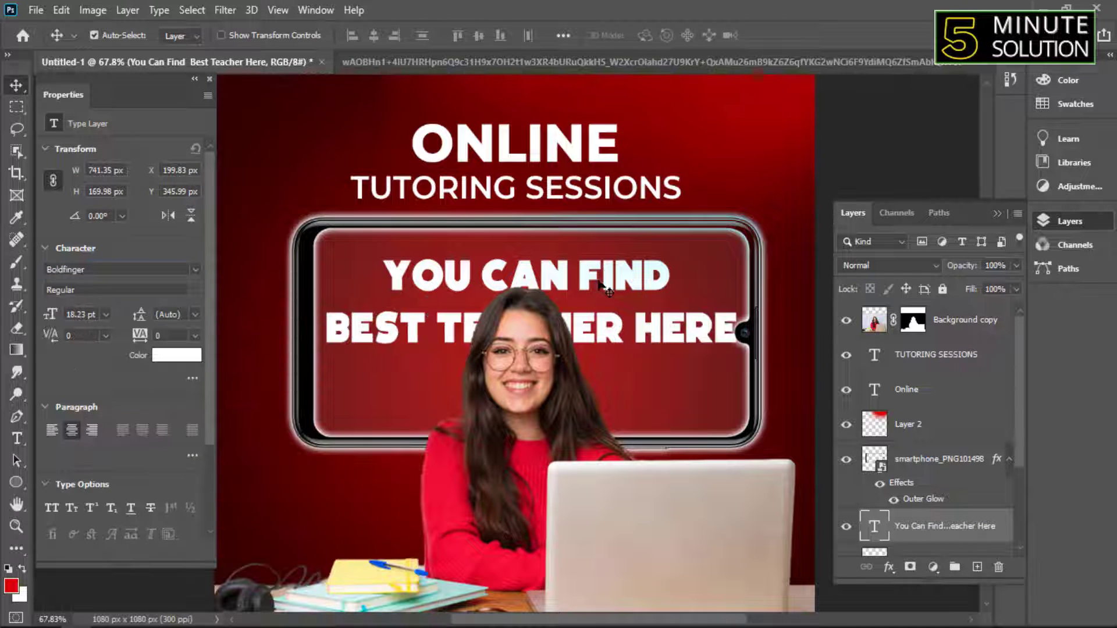
- Lower the tagline's opacity to 26% and shift it slightly left within the phone screen
left_click_drag(964, 266, 906, 264)
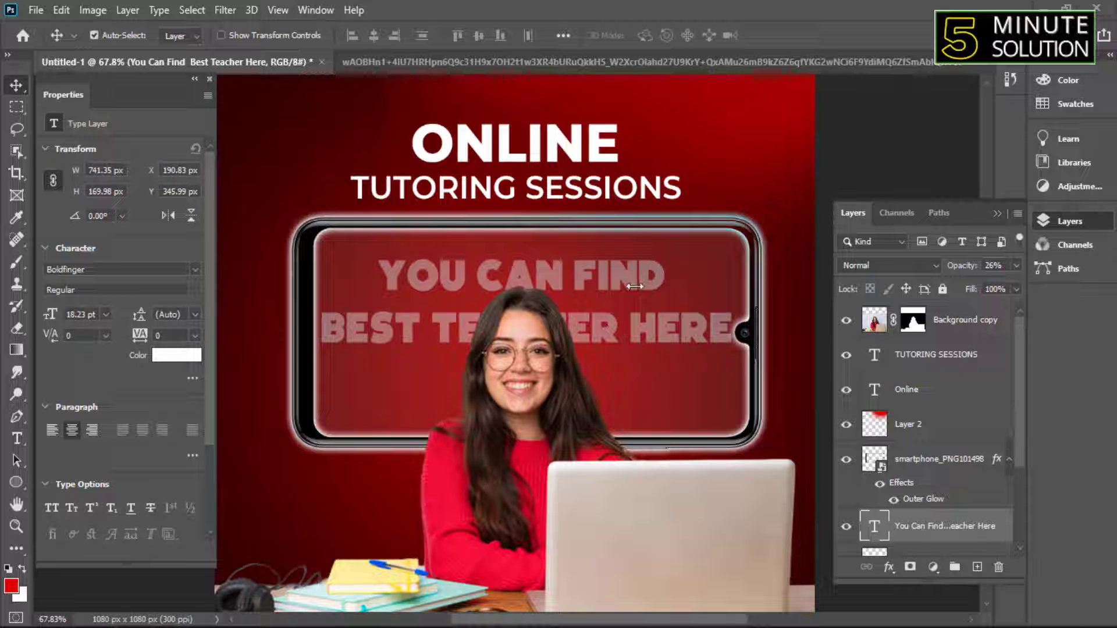
scroll(631, 326, "down", 1)
left_click_drag(619, 399, 644, 526)
left_click_drag(498, 239, 347, 235)
mouse_move(499, 325)
left_mouse_down()
mouse_move(480, 324)
mouse_move(480, 335)
left_mouse_up()
- Move Layer 2, the red glow, down the layer stack to sit directly below Layer 1
scroll(869, 383, "down", 1)
left_click_drag(906, 398, 919, 482)
scroll(873, 500, "down", 2)
left_click_drag(930, 397, 936, 482)
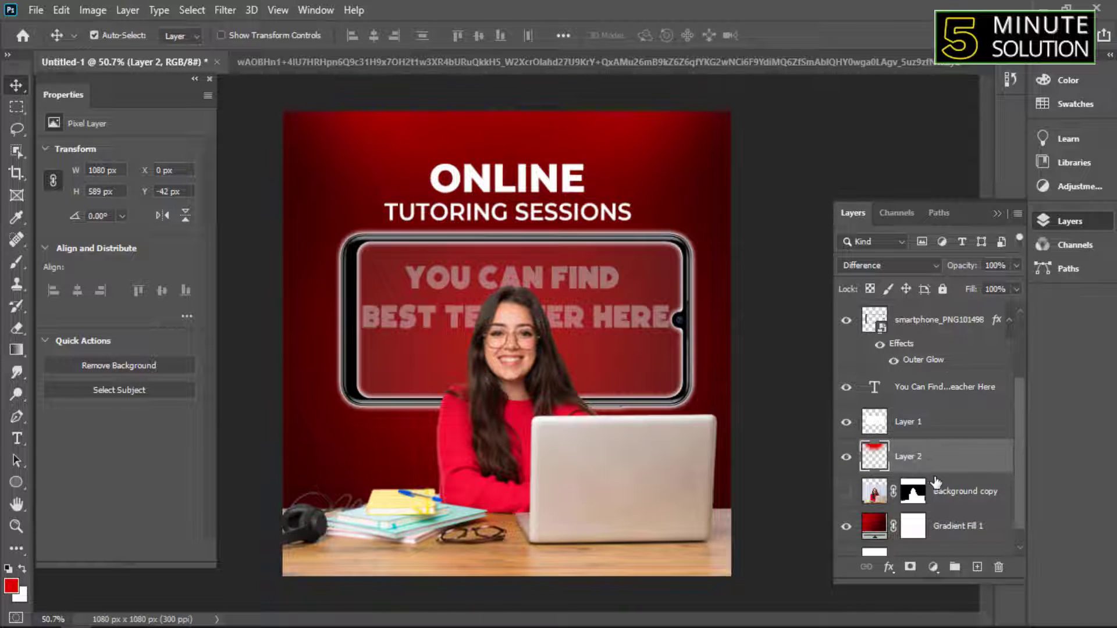
- Try to stretch the Layer 2 red glow downwards to a height of 837 px
key("ctrl+t")
key("ctrl+plus")
left_click_drag(500, 386, 452, 467)
scroll(451, 464, "down", 1)
key("Return")
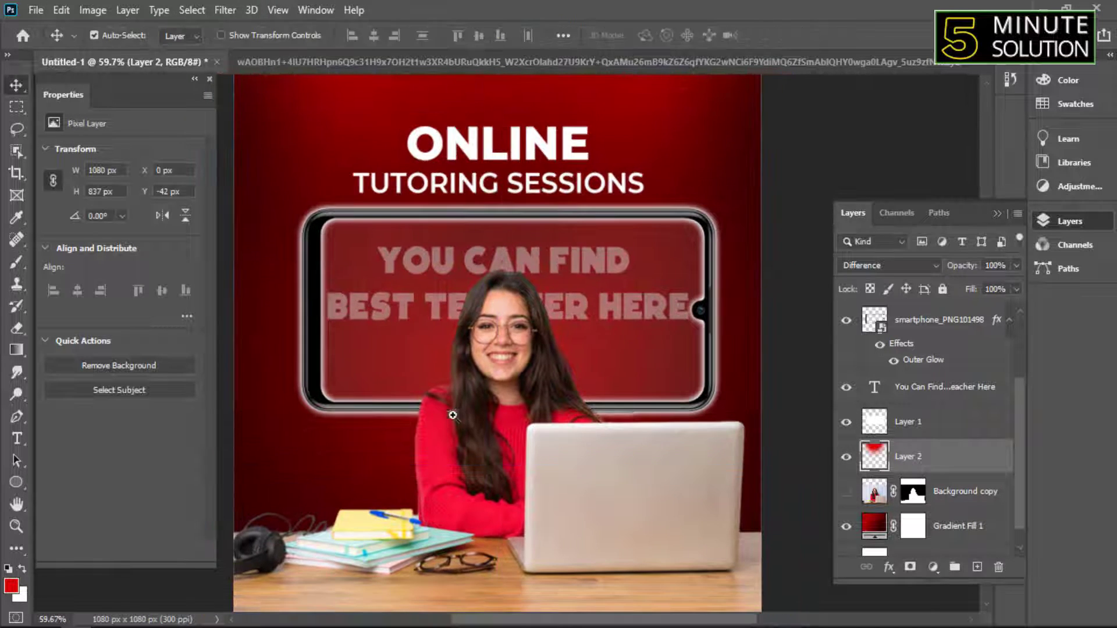
scroll(454, 418, "down", 4)
scroll(664, 500, "up", 2)
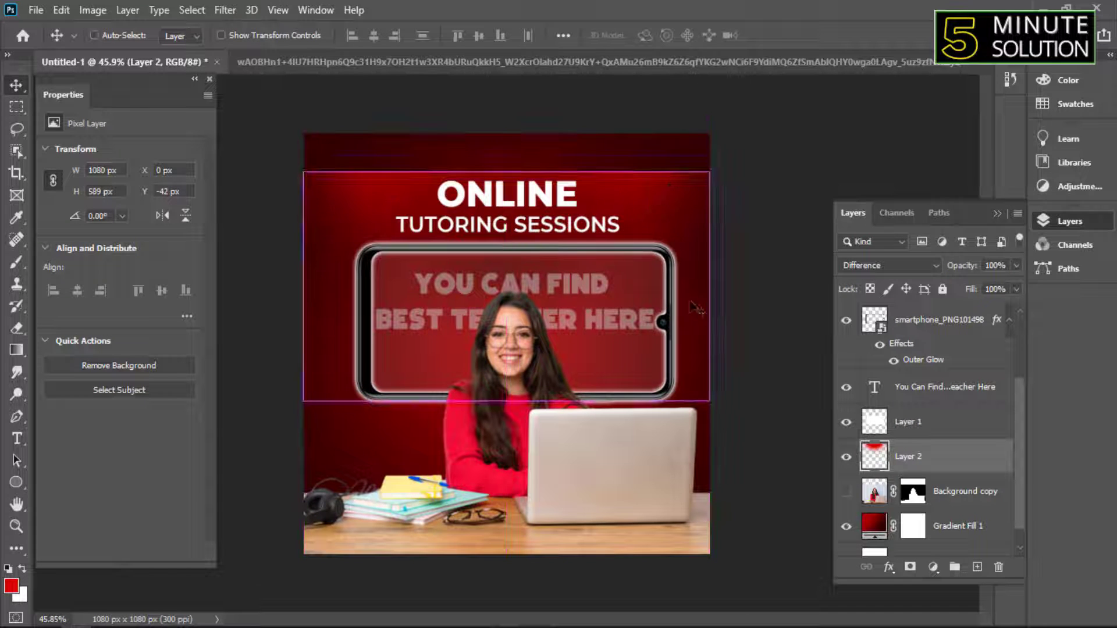
- Set the blend mode of Layer 2 to Exclusion
left_click(888, 265)
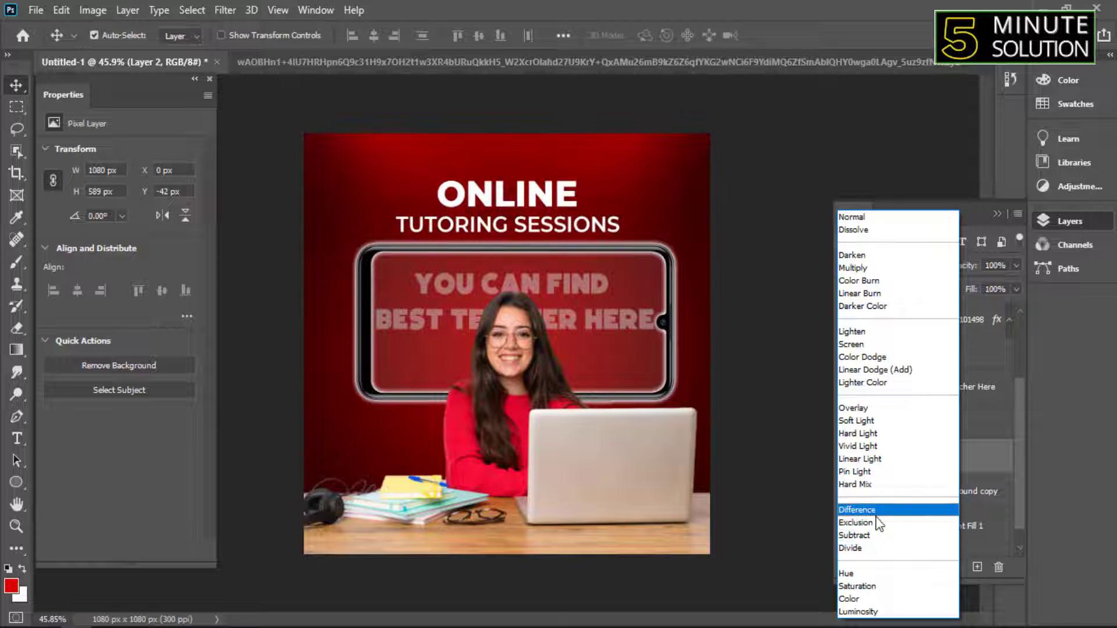
left_click(856, 523)
scroll(711, 449, "down", 1)
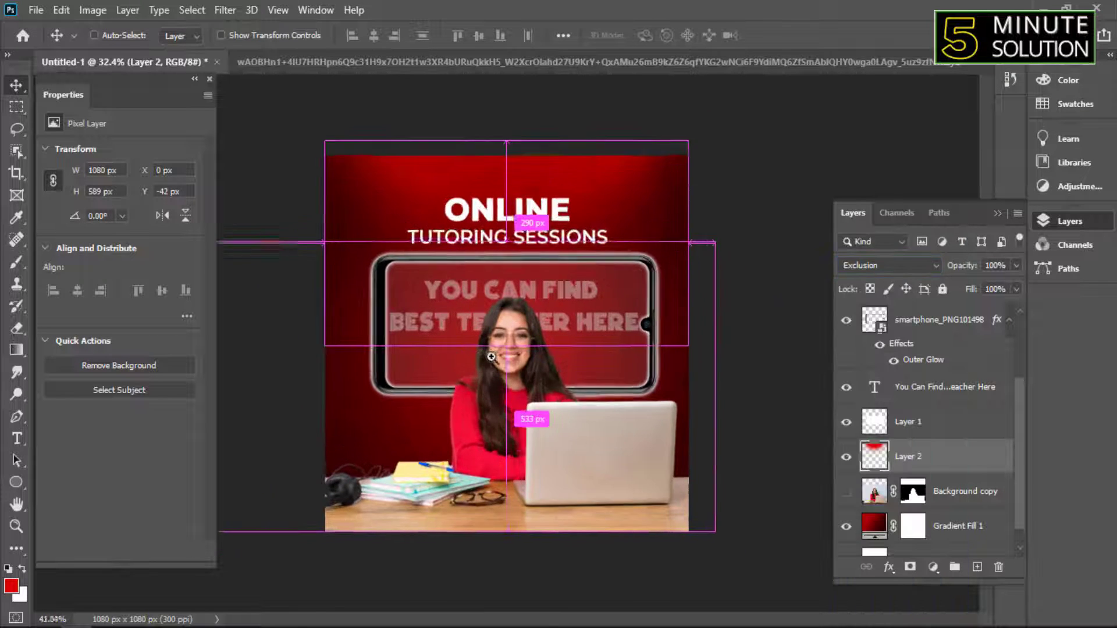
- Change the starting colour stop of Gradient Fill 1 to a brighter red and apply the gradient
double_click(874, 525)
left_click(916, 201)
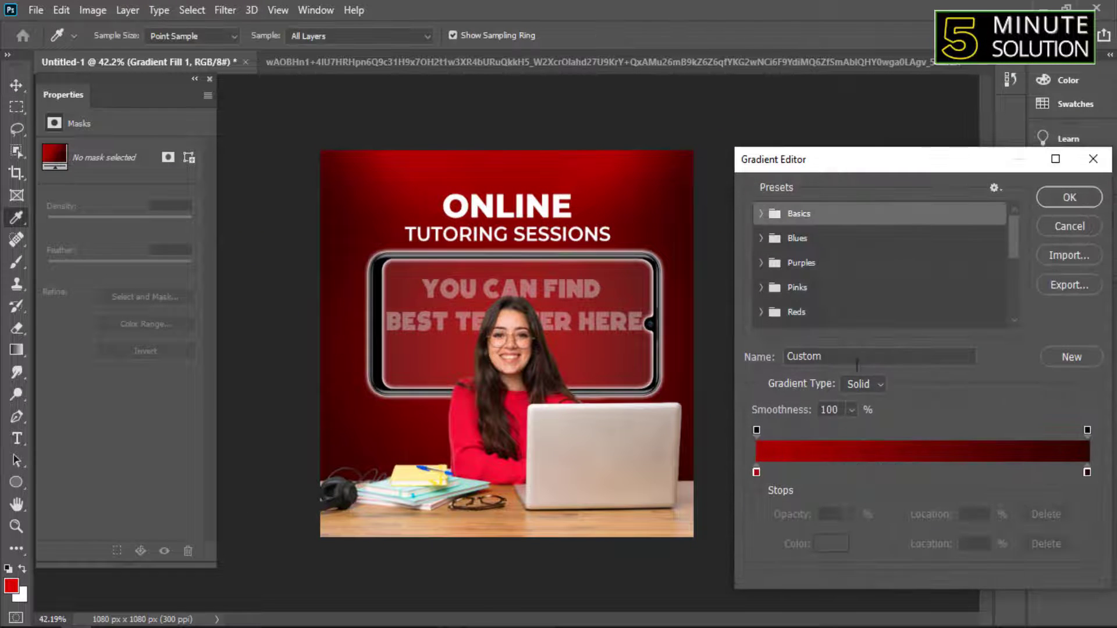
left_click(756, 472)
double_click(756, 472)
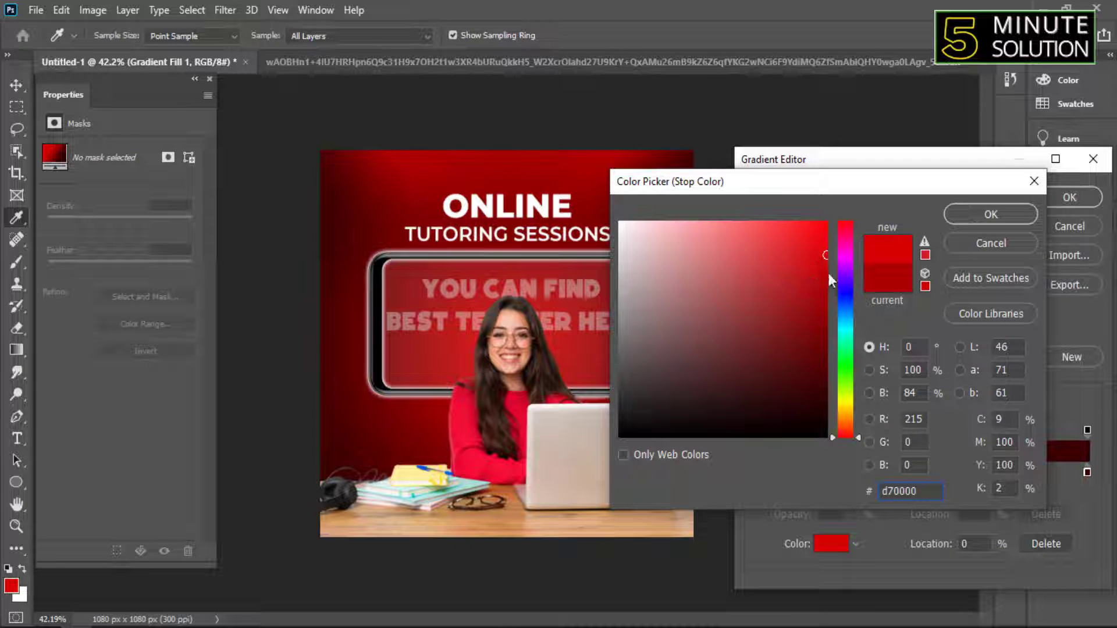
left_click(991, 214)
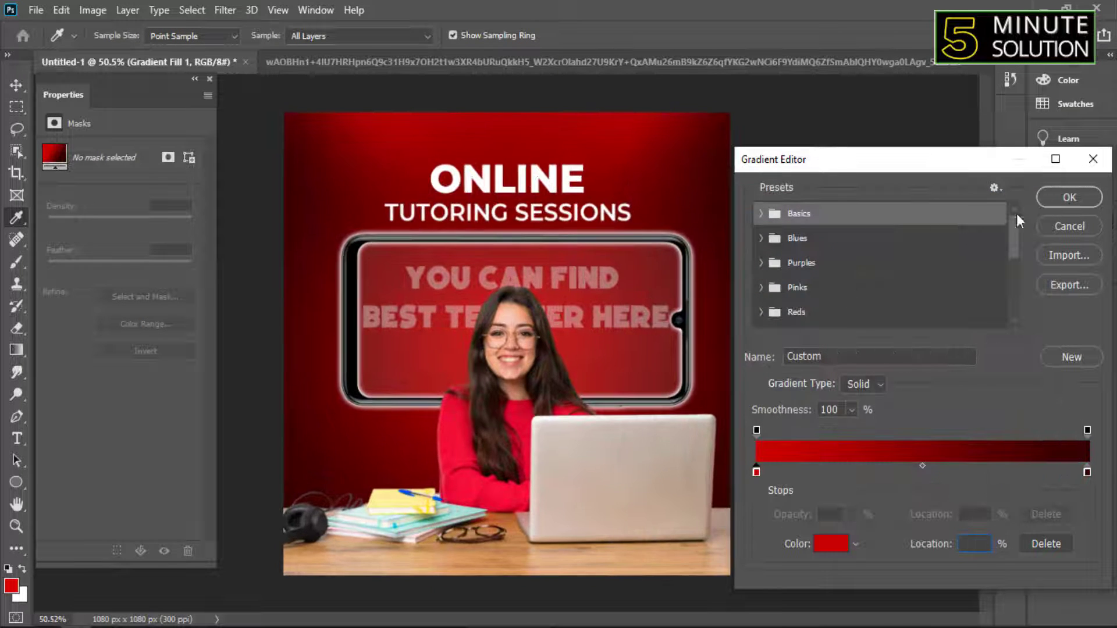
left_click(1068, 197)
scroll(614, 291, "up", 2)
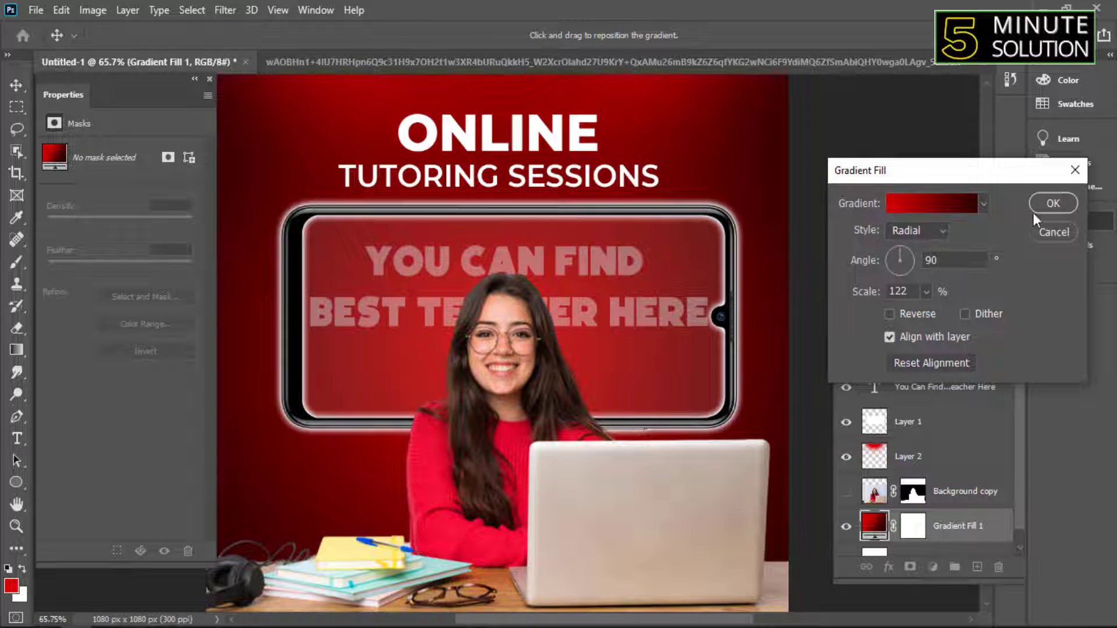
left_click(1053, 203)
- Change the tagline's font to Mont Heavy DEMO
left_click(632, 250)
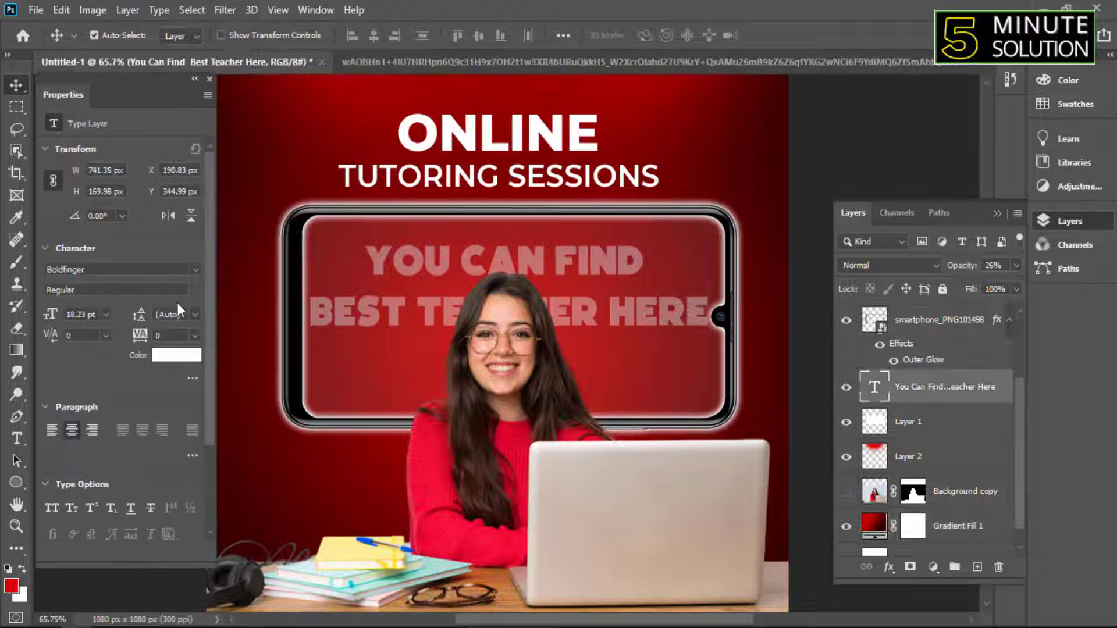
left_click(195, 270)
key("Down")
key("Down")
key("Down")
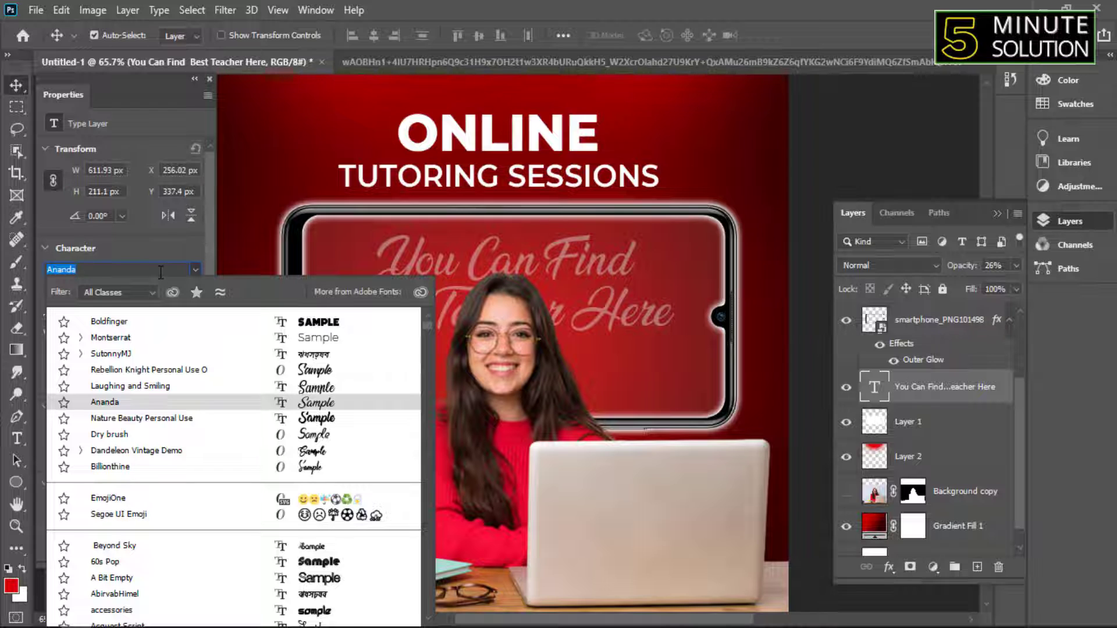
type("Mont")
key("Down")
key("Return")
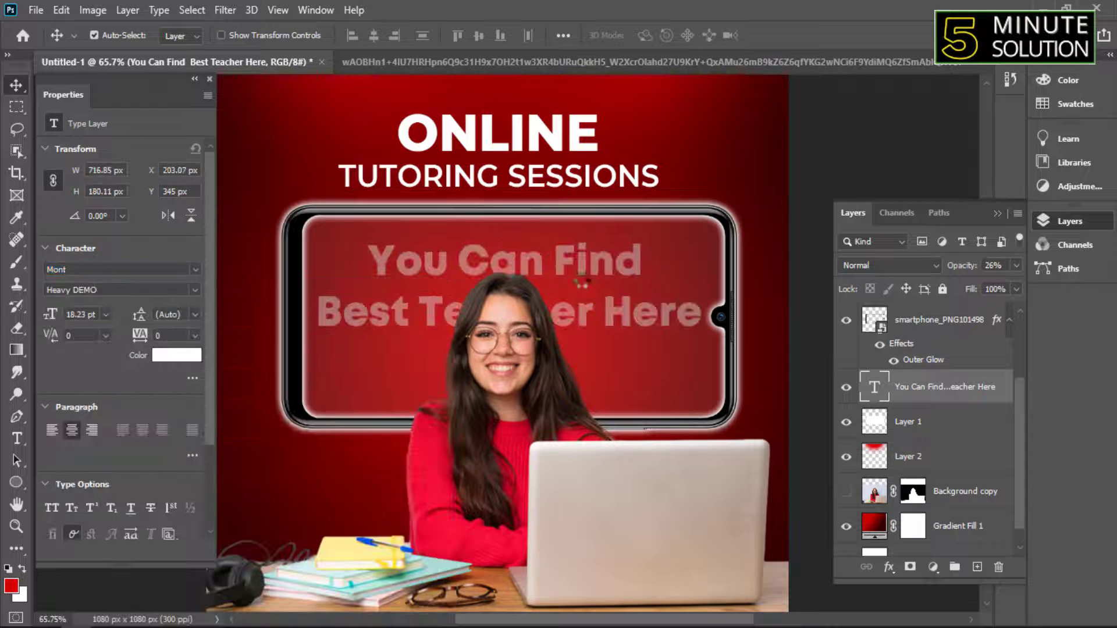
- Nudge the tagline about 2 px left and 1 px up on the phone screen
key("Left")
key("Left")
key("Left")
key("Left")
key("Left")
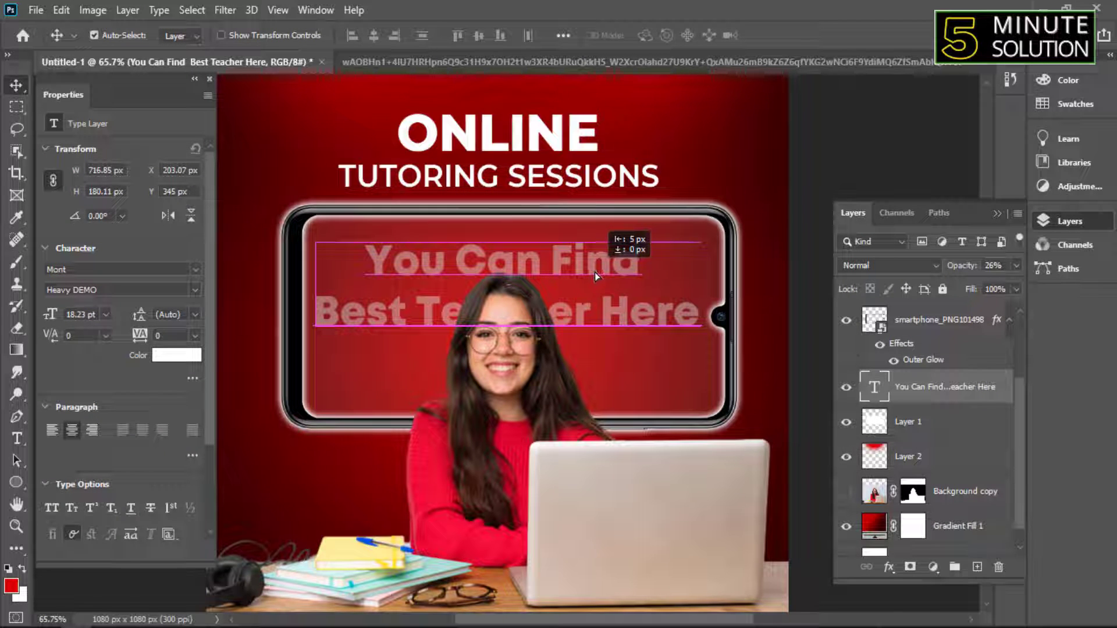
left_click_drag(597, 274, 599, 272)
- Set only the second tagline line, "Best Teacher Here", to Montserrat Regular and commit the edit
double_click(612, 317)
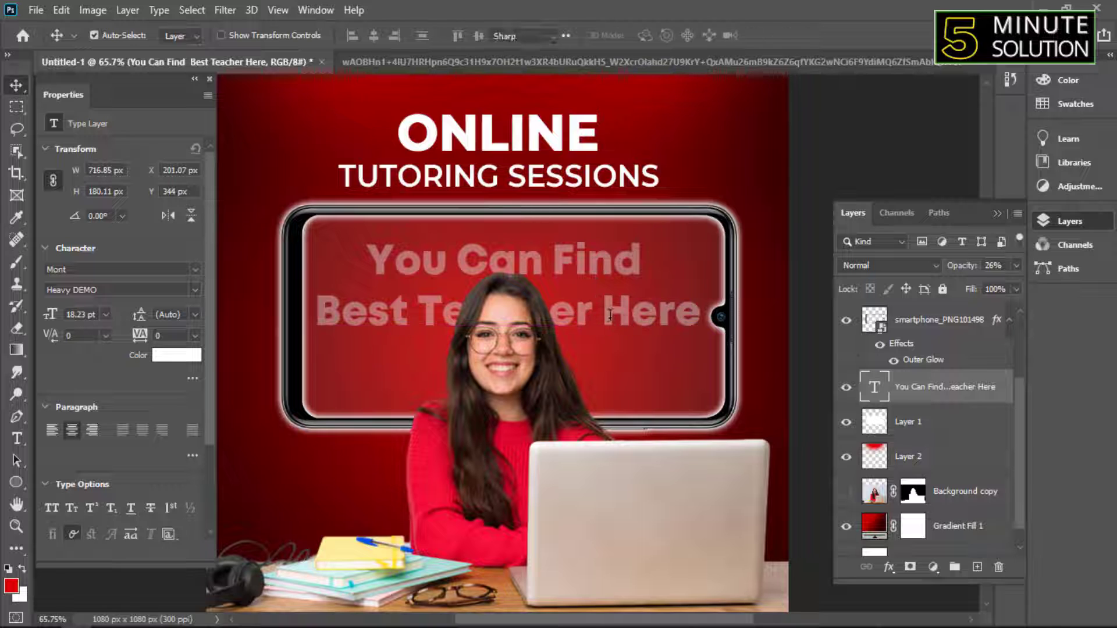
left_click(320, 308)
left_click_drag(320, 306, 550, 347)
left_click(195, 270)
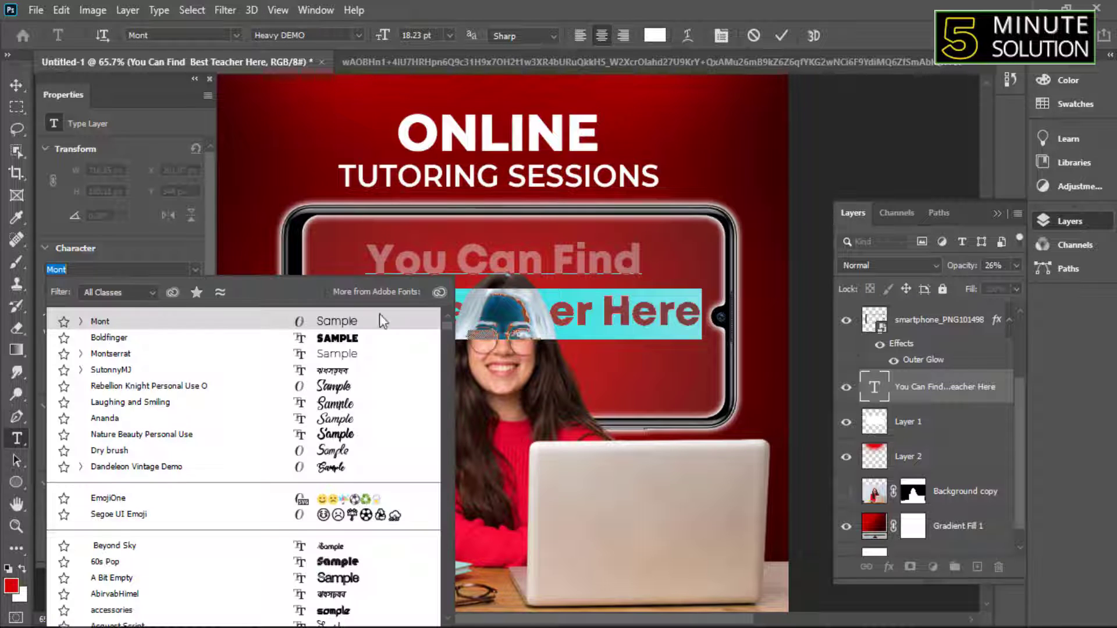
left_click(318, 356)
key("Return")
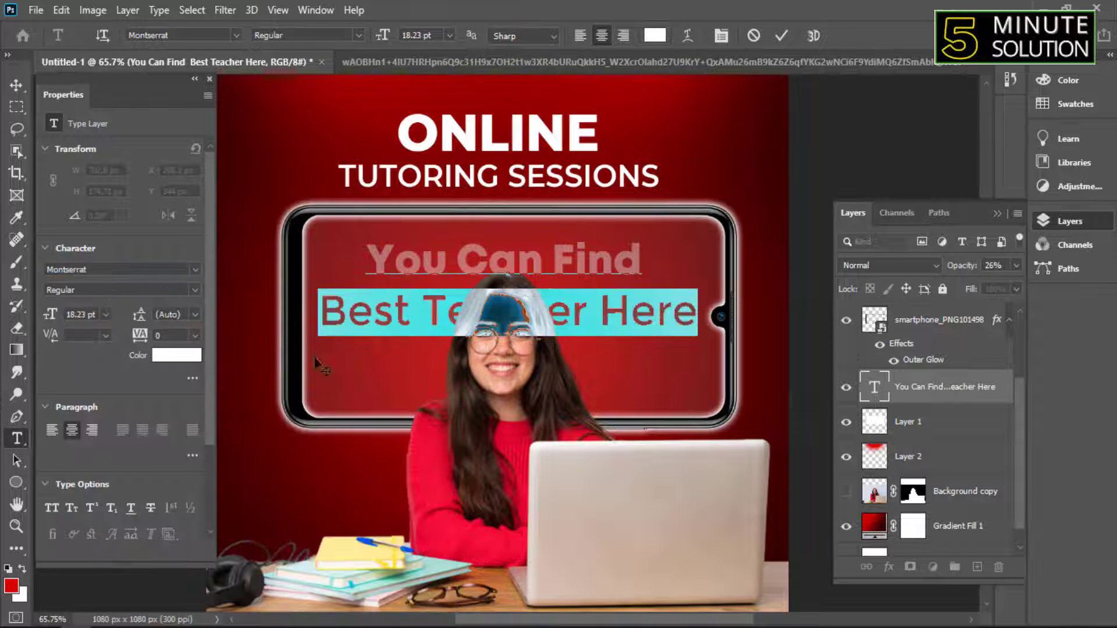
left_click(16, 85)
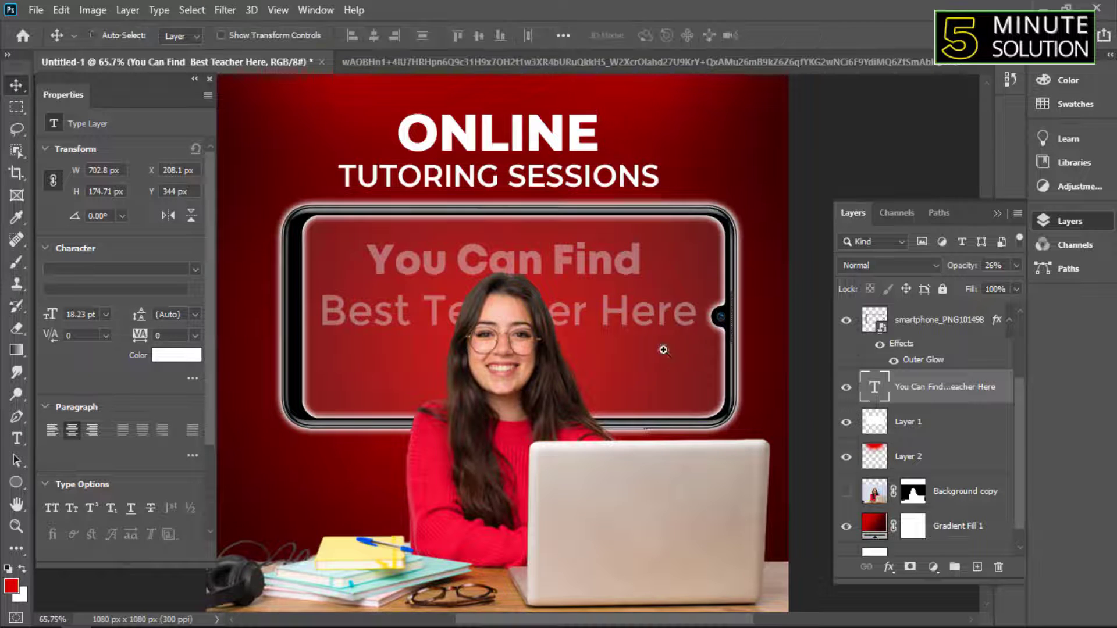
- Move the tagline about 9 px right and 3 px up on the phone screen and lower its opacity to 11%
key("ctrl+0")
left_click_drag(602, 278, 605, 278)
scroll(606, 276, "down", 1)
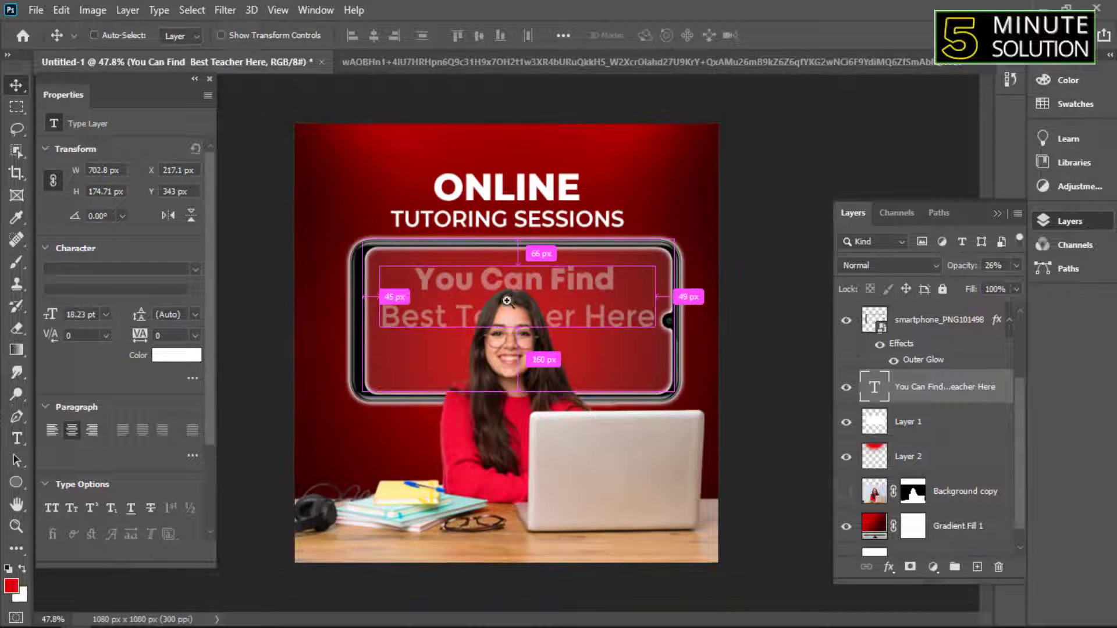
scroll(523, 360, "down", 2)
scroll(582, 331, "up", 2)
scroll(603, 324, "up", 1)
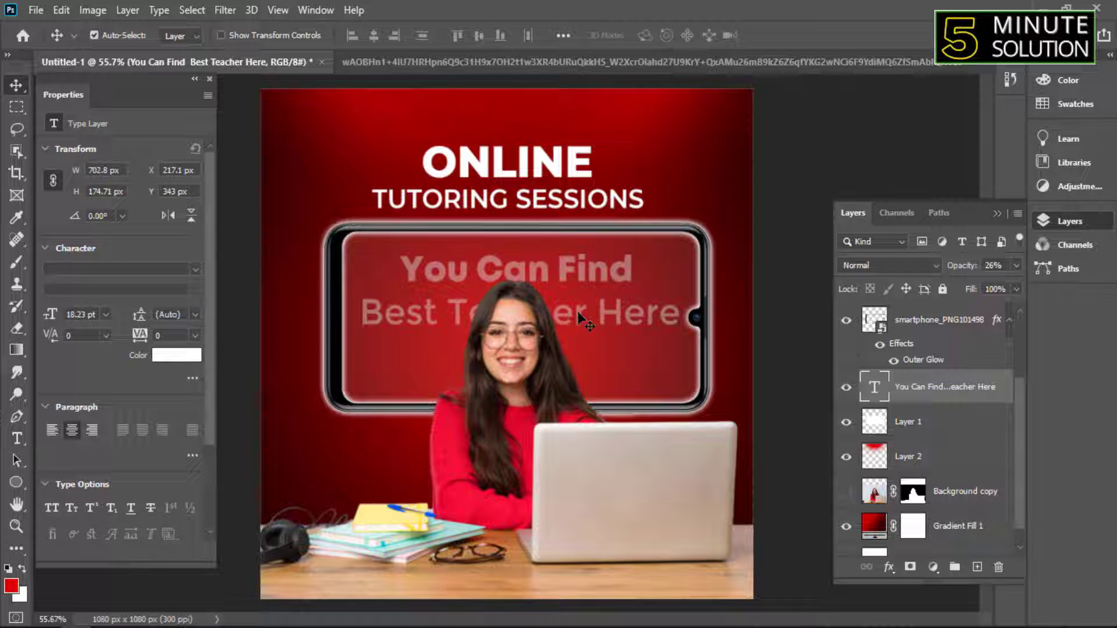
left_click_drag(577, 312, 580, 311)
scroll(580, 312, "up", 2)
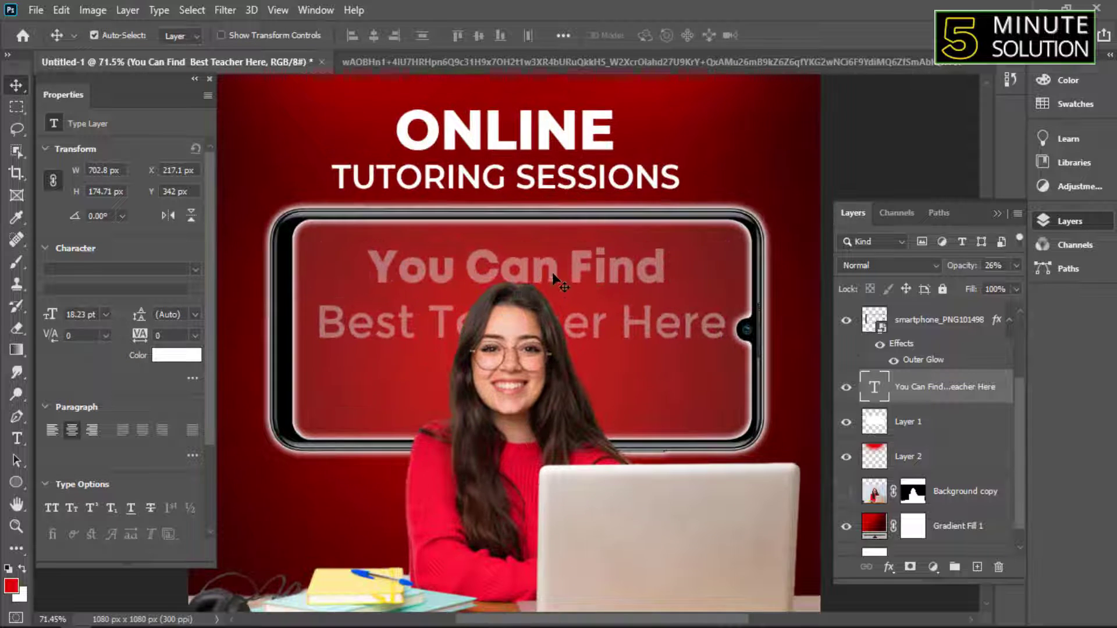
left_click_drag(553, 273, 551, 271)
scroll(552, 271, "down", 5)
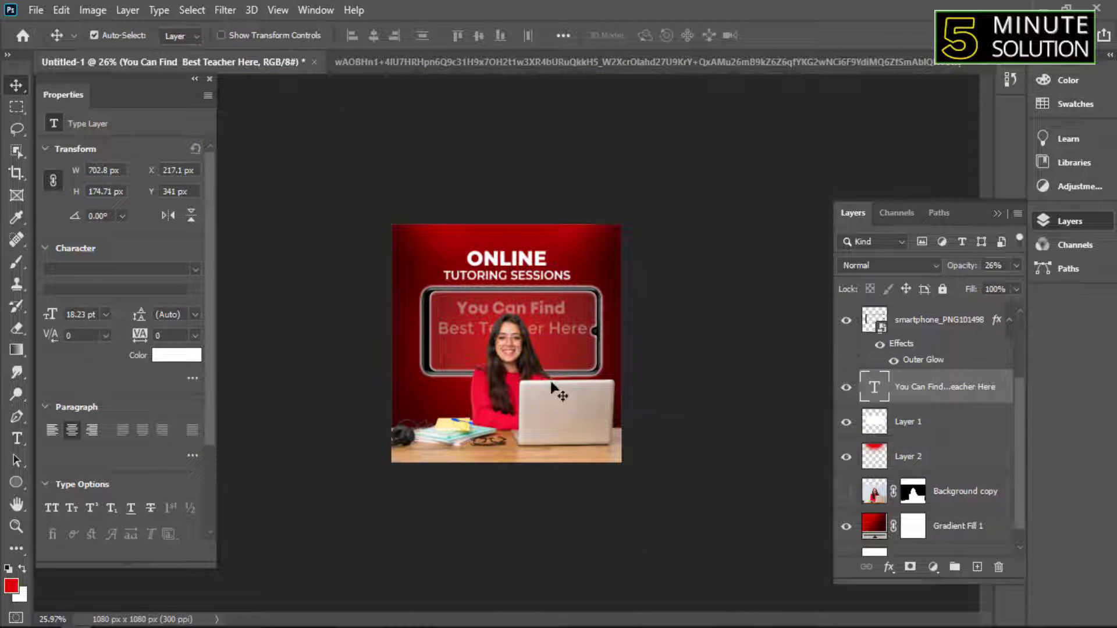
left_click_drag(955, 272, 951, 278)
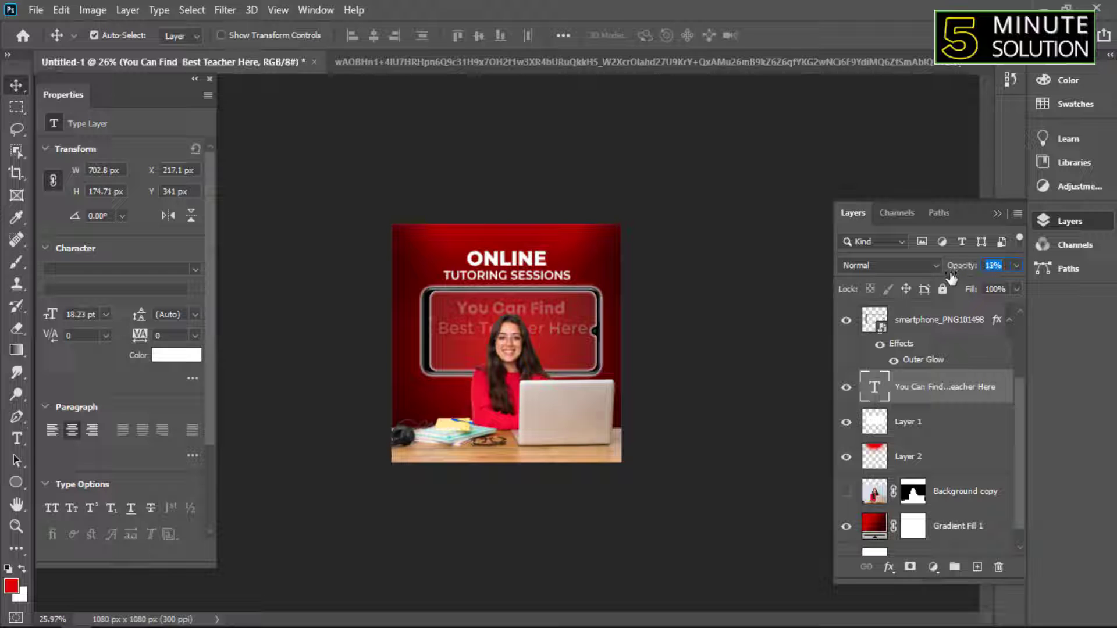
- Scale the ONLINE and TUTORING SESSIONS text down together to about 549 px wide and deselect the layers
key("ctrl+0")
left_click_drag(515, 161, 514, 158)
left_click(538, 200)
left_click(564, 169, "shift")
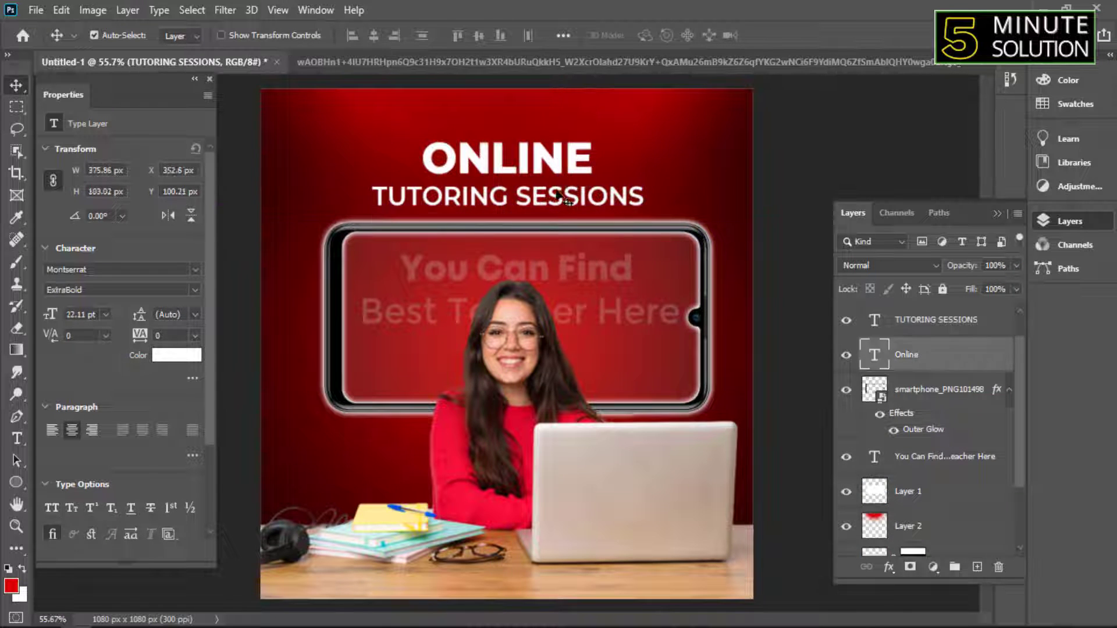
key("ctrl+t")
left_click_drag(643, 141, 633, 144)
key("Return")
left_click_drag(704, 431, 661, 443)
scroll(659, 443, "down", 2)
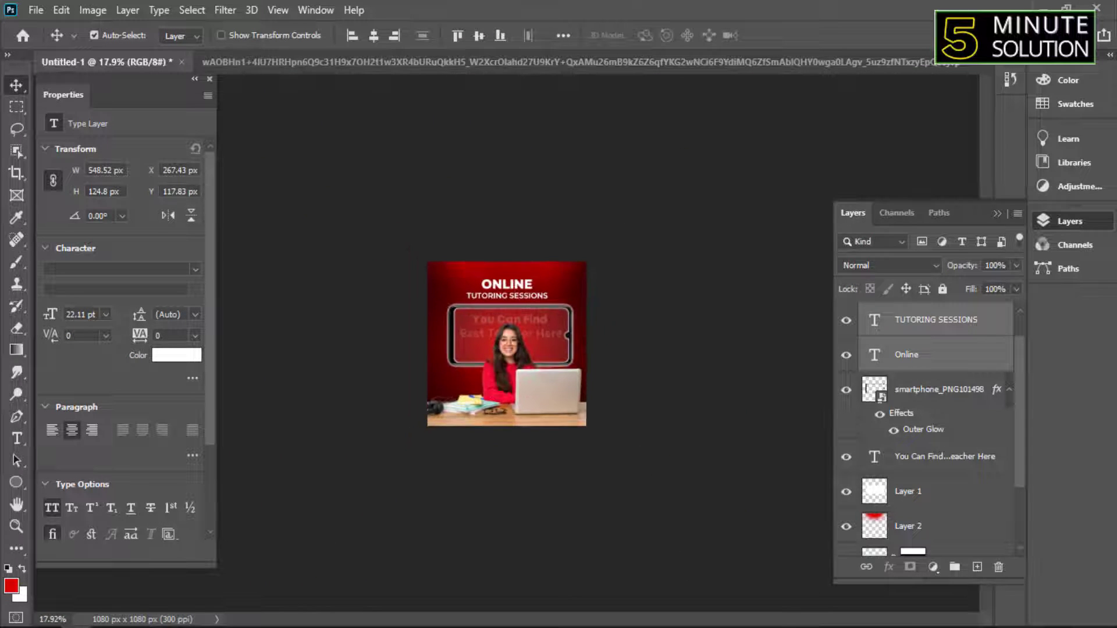
left_click(632, 433)
- Select the smartphone layer and hide it
scroll(549, 328, "up", 3)
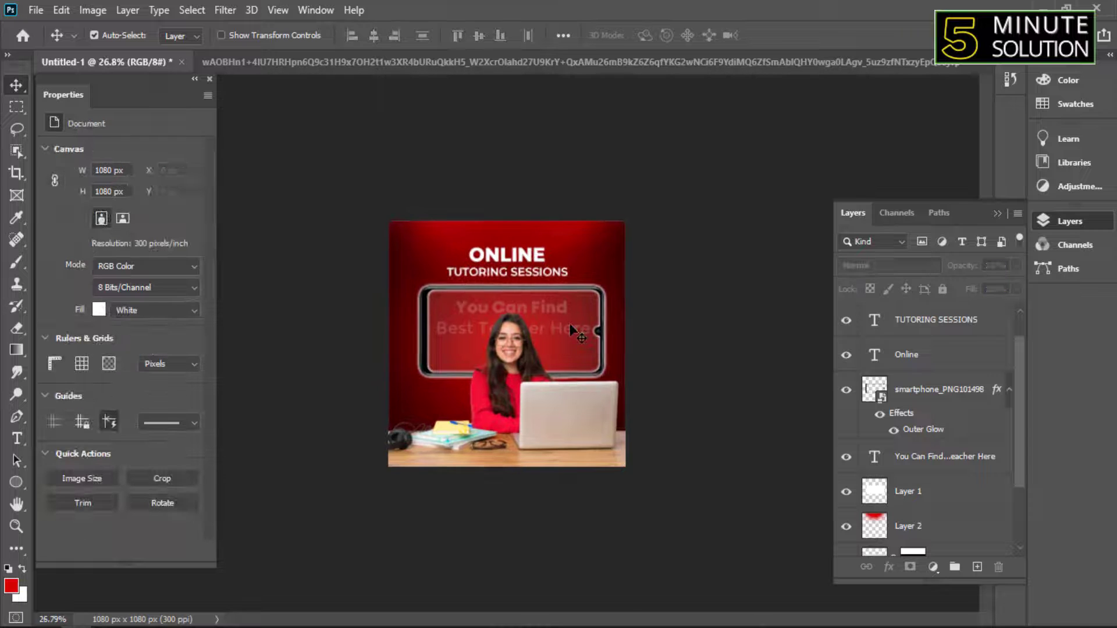
scroll(558, 291, "up", 3)
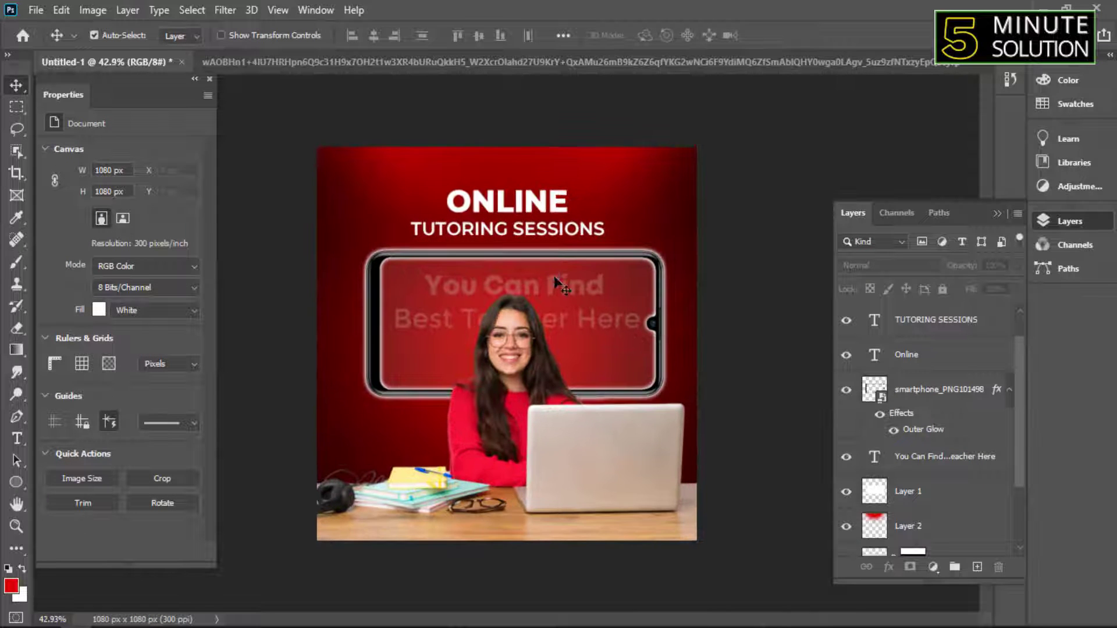
scroll(585, 274, "up", 2)
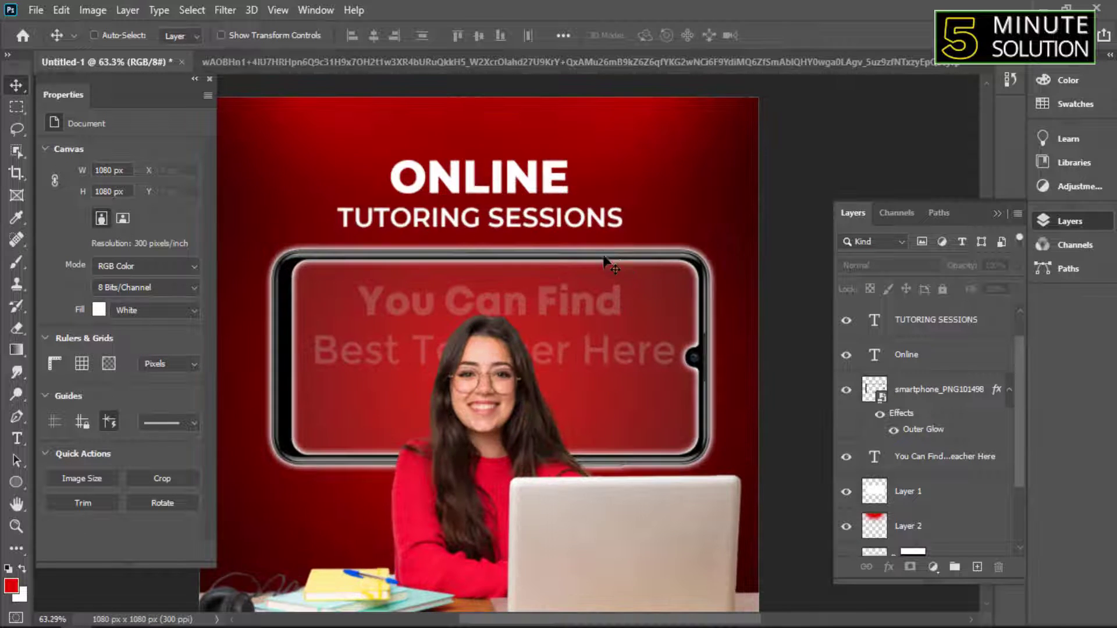
left_click(605, 256, "ctrl")
left_click(846, 391)
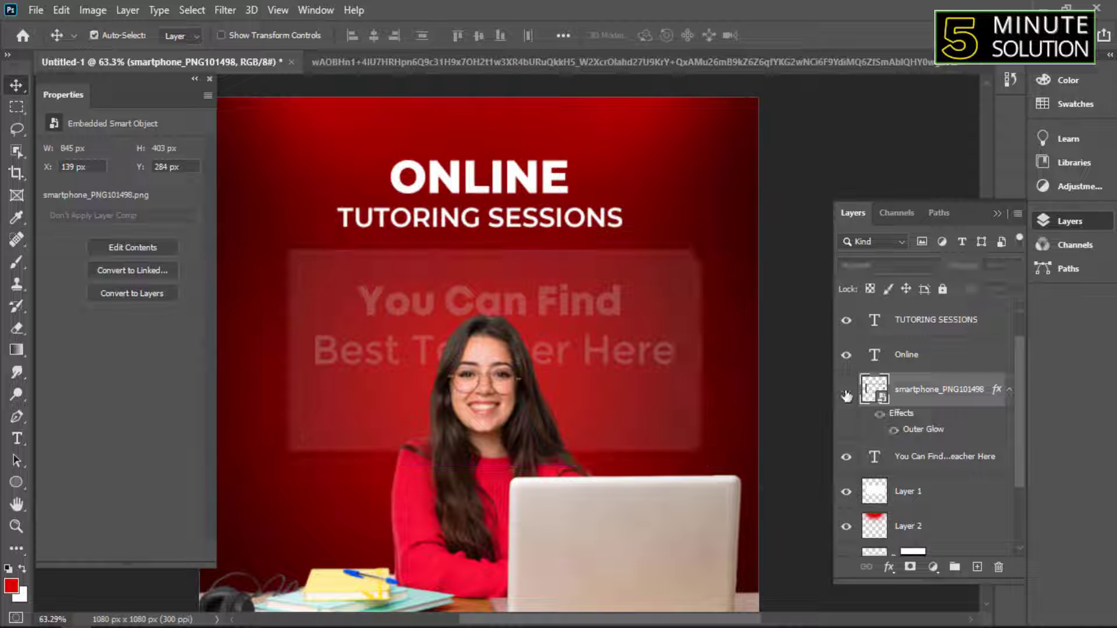
- Draw a rounded rectangle about 834 × 366 px with 34 px corners over the area the phone screen covered
right_click(18, 483)
left_click(76, 486)
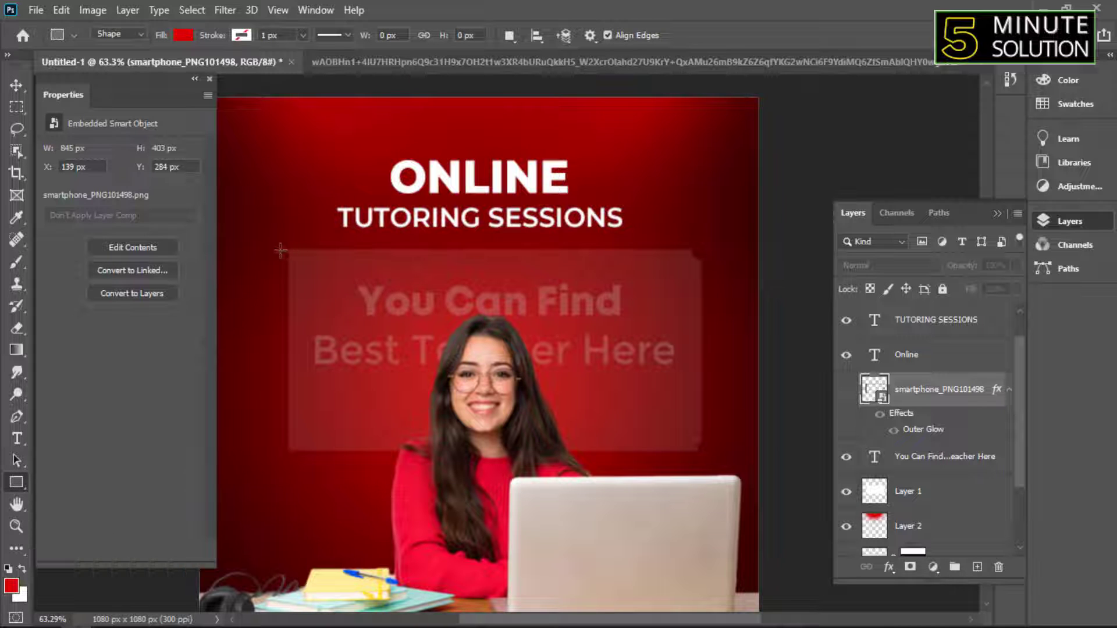
left_click_drag(274, 251, 709, 449)
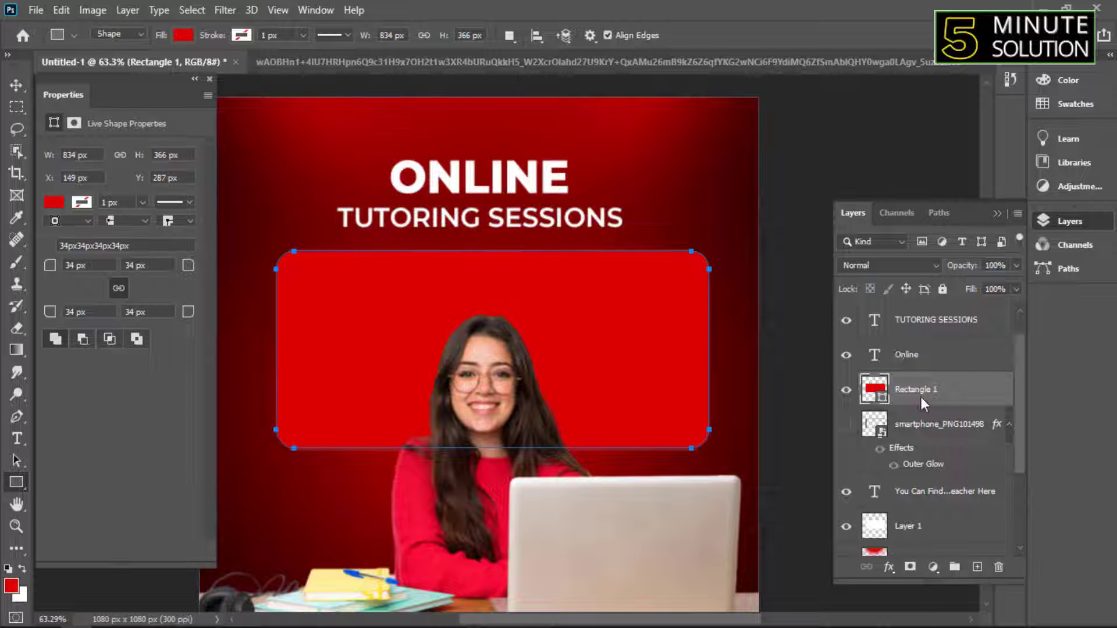
- Fill Rectangle 1 with white and set its opacity to 20%
right_click(924, 405)
left_click(183, 35)
left_click(183, 35)
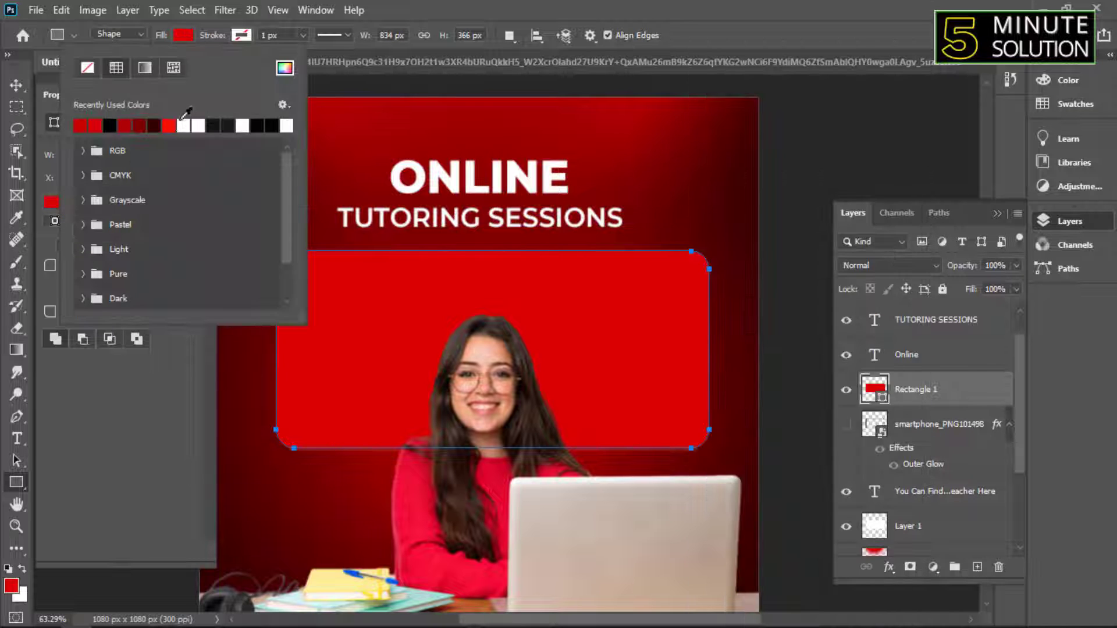
left_click(184, 125)
left_click_drag(969, 266, 901, 270)
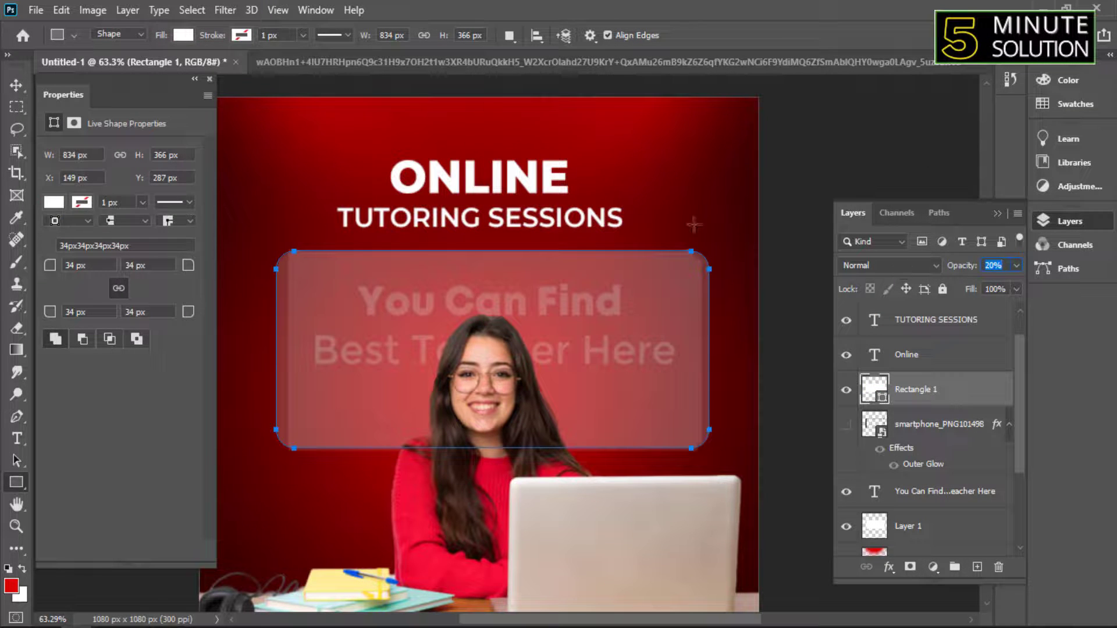
- Hide Layer 1, the old translucent screen panel behind the tagline
left_click(17, 85)
left_click(846, 491)
left_click(846, 492)
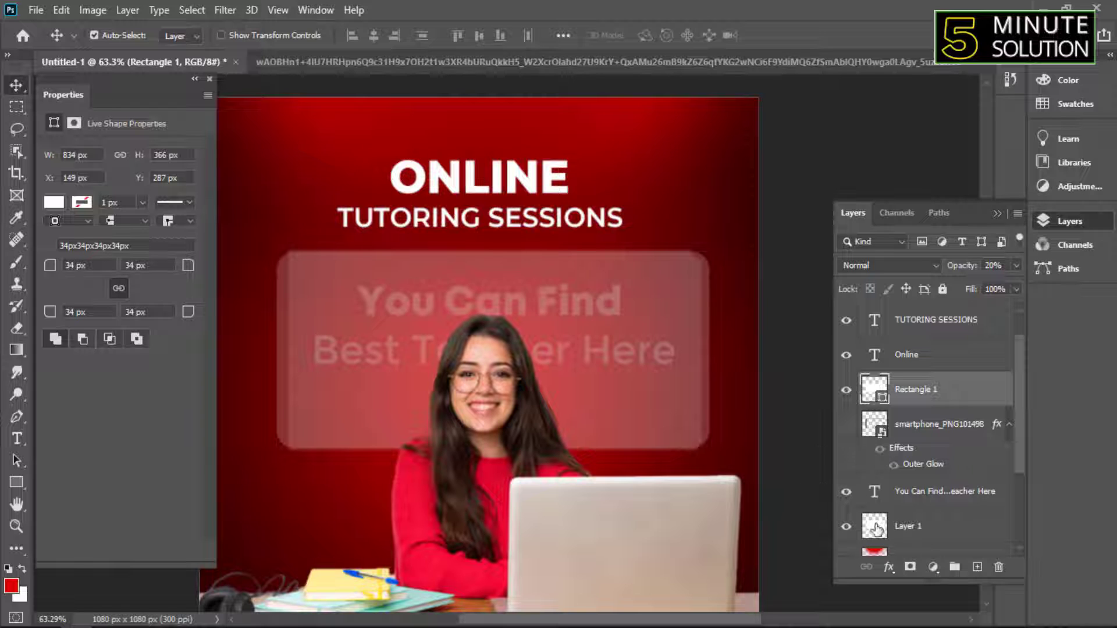
scroll(844, 502, "down", 1)
left_click(845, 493)
left_click(846, 356)
left_click(847, 356)
- Move Rectangle 1 beneath the tagline in the layer order and set its opacity to 16%
left_click_drag(925, 357, 937, 474)
left_click(846, 424)
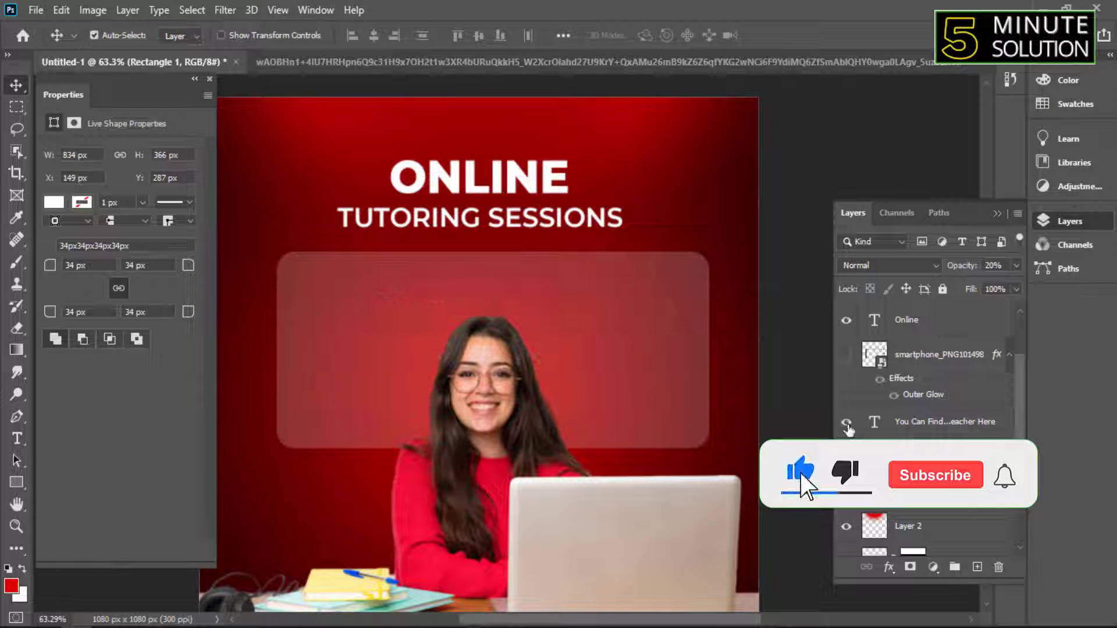
left_click(847, 424)
mouse_move(959, 267)
left_mouse_down()
mouse_move(970, 268)
mouse_move(958, 270)
left_mouse_up()
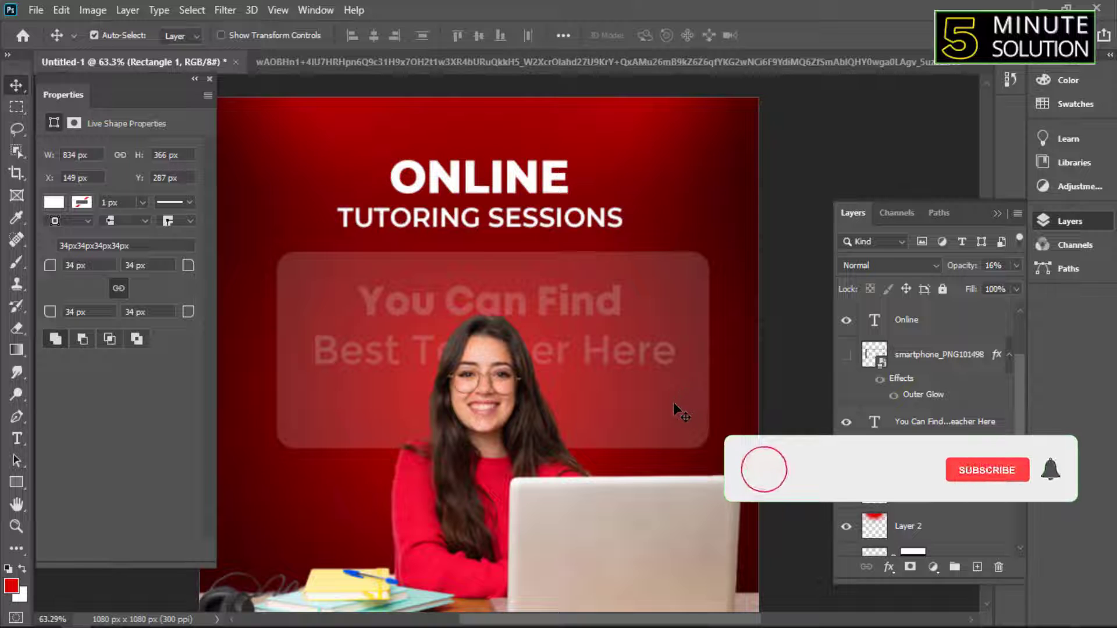
- Fill Rectangle 1 with the bright-red-to-dark-red gradient preset and set the gradient style to Radial
double_click(874, 457)
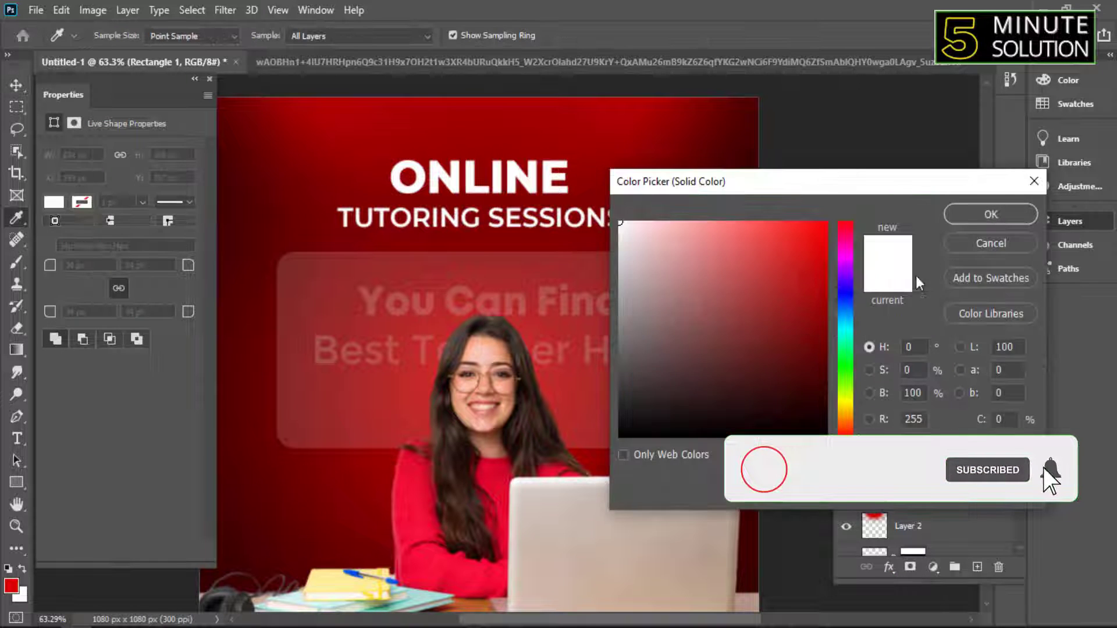
left_click(990, 242)
left_click(54, 204)
left_click(121, 235)
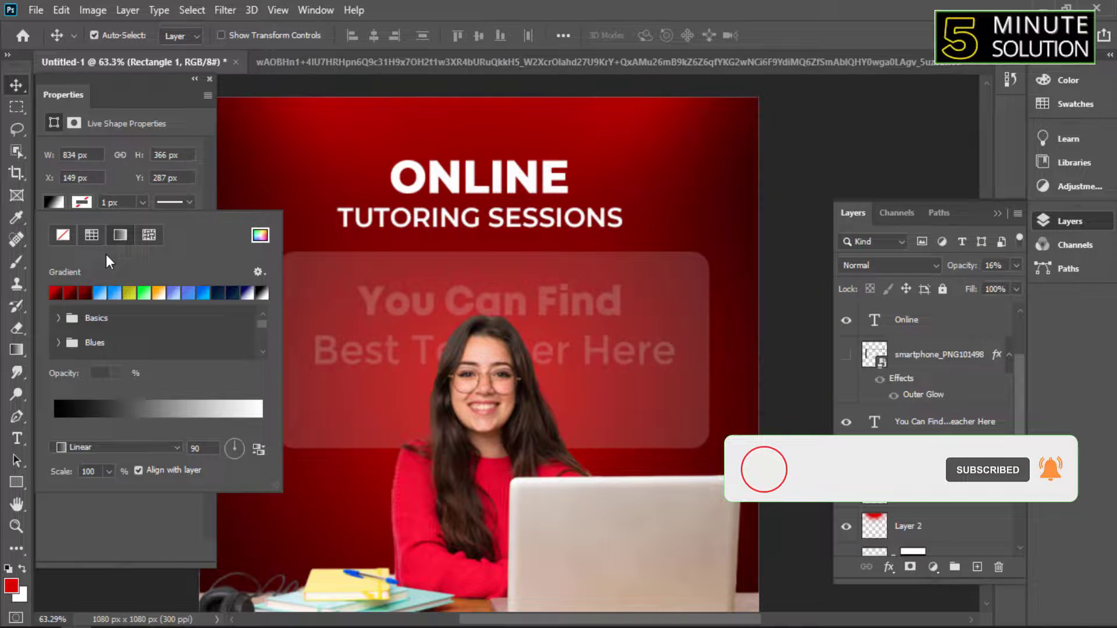
left_click(61, 297)
left_click(573, 354, "ctrl")
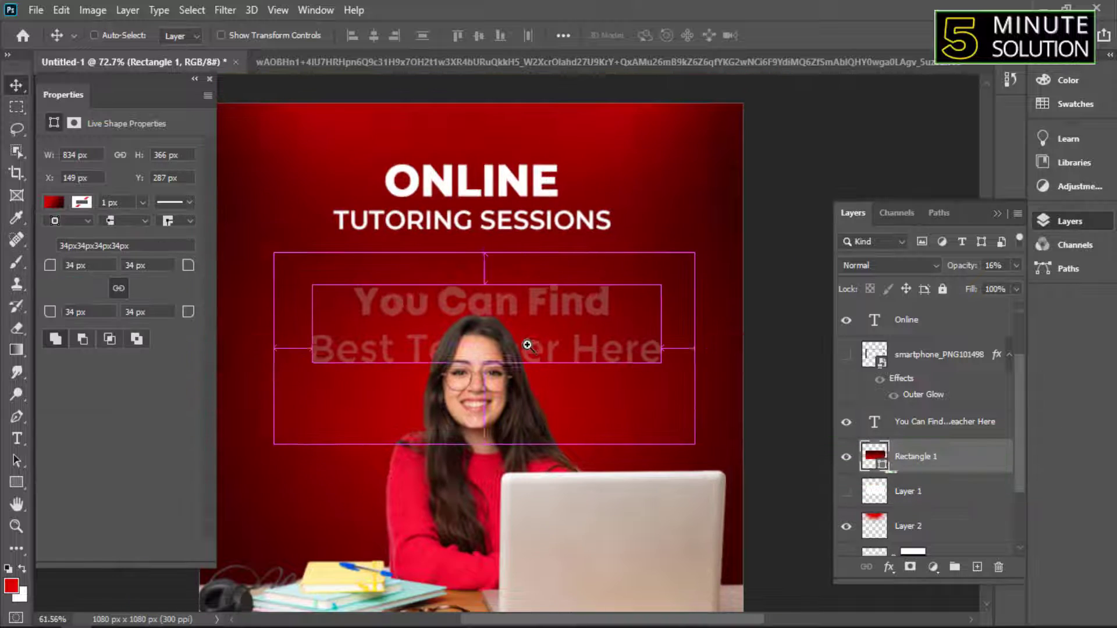
left_click(53, 202)
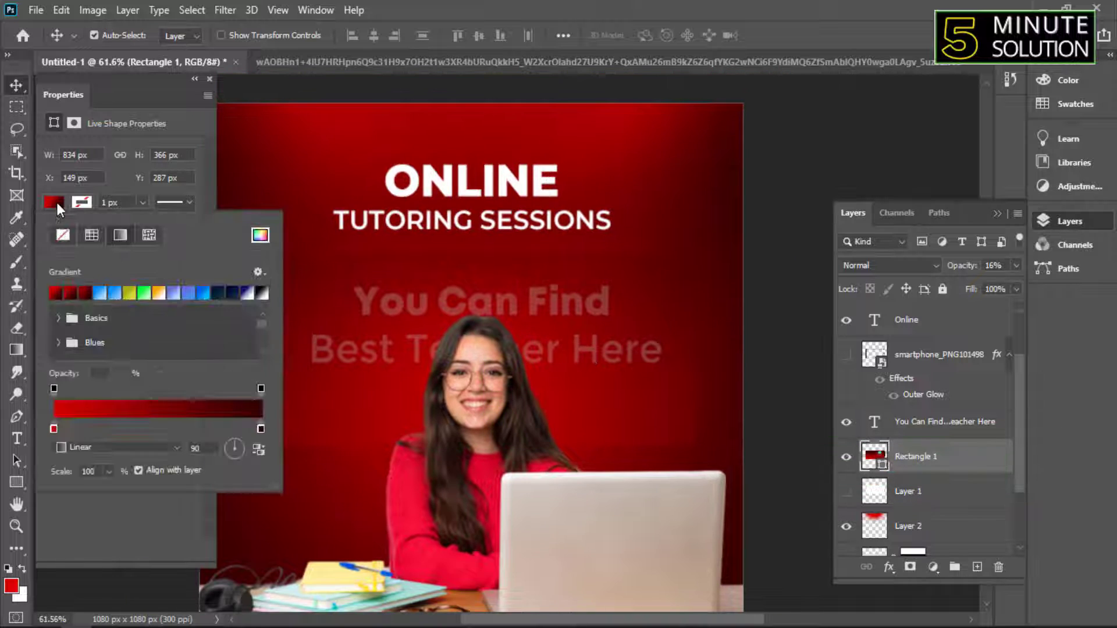
left_click(104, 448)
left_click(88, 475)
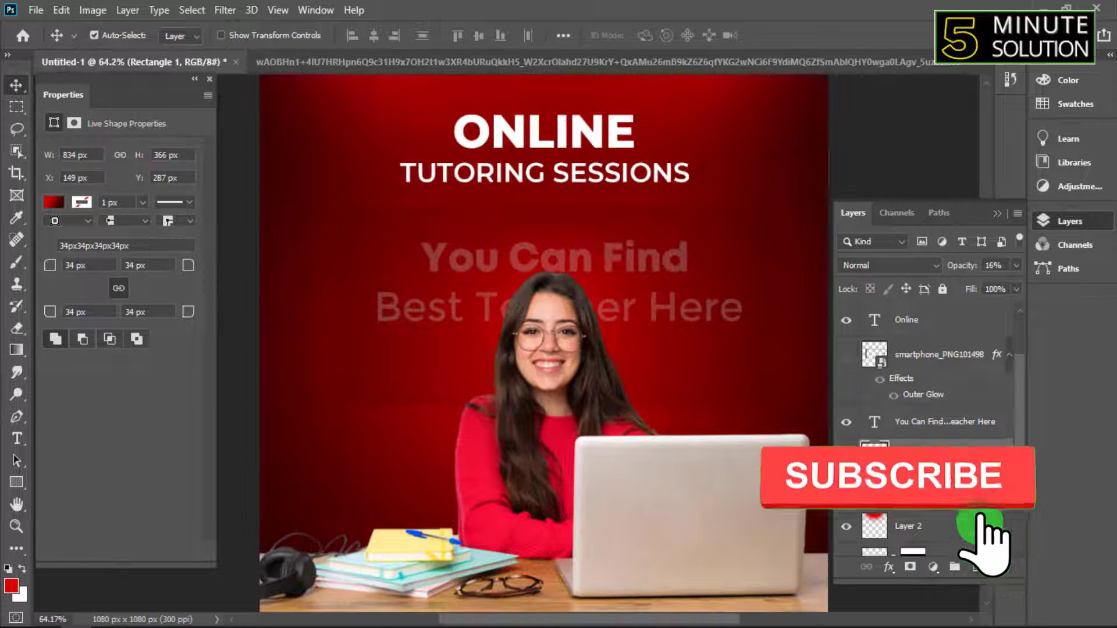
- Add an outside Stroke layer style to Rectangle 1 in solid white, about 5 px wide
right_click(913, 457)
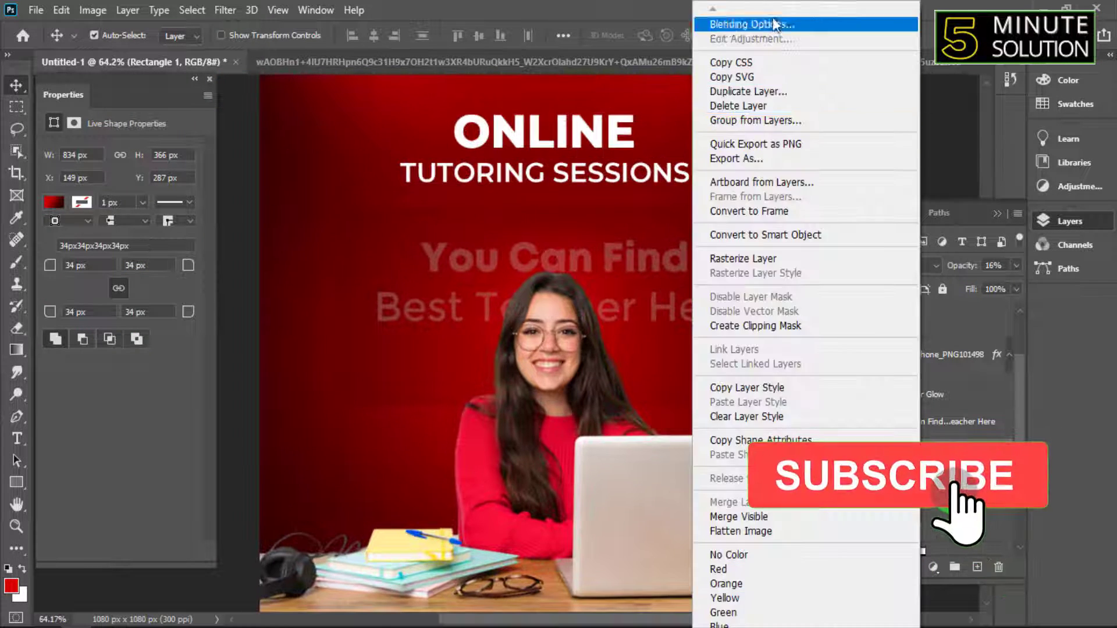
left_click(757, 23)
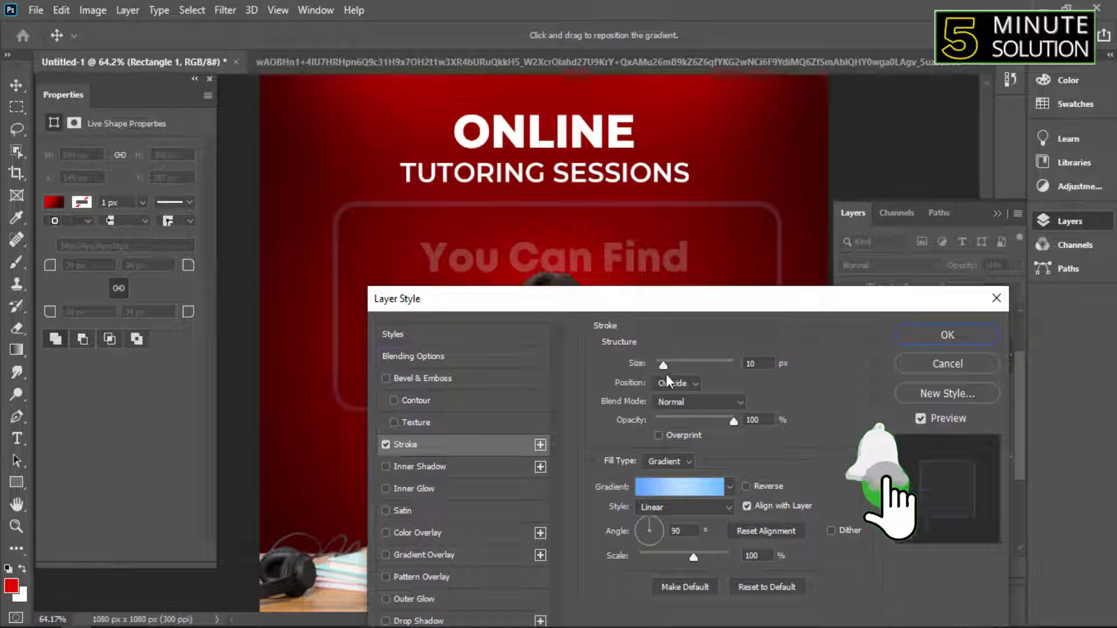
left_click(668, 461)
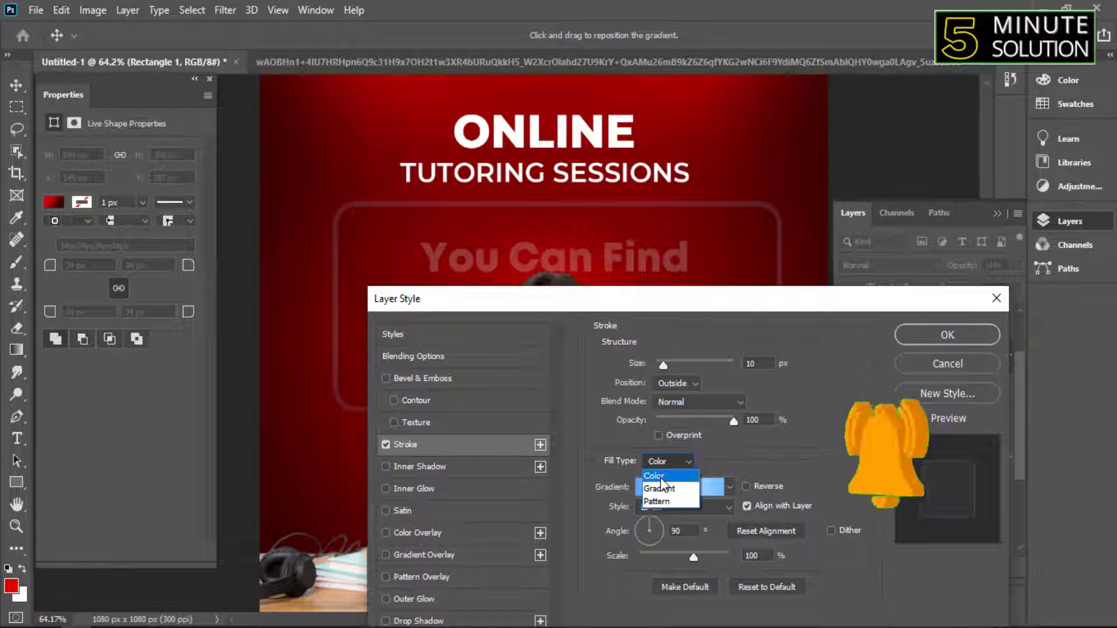
left_click(658, 462)
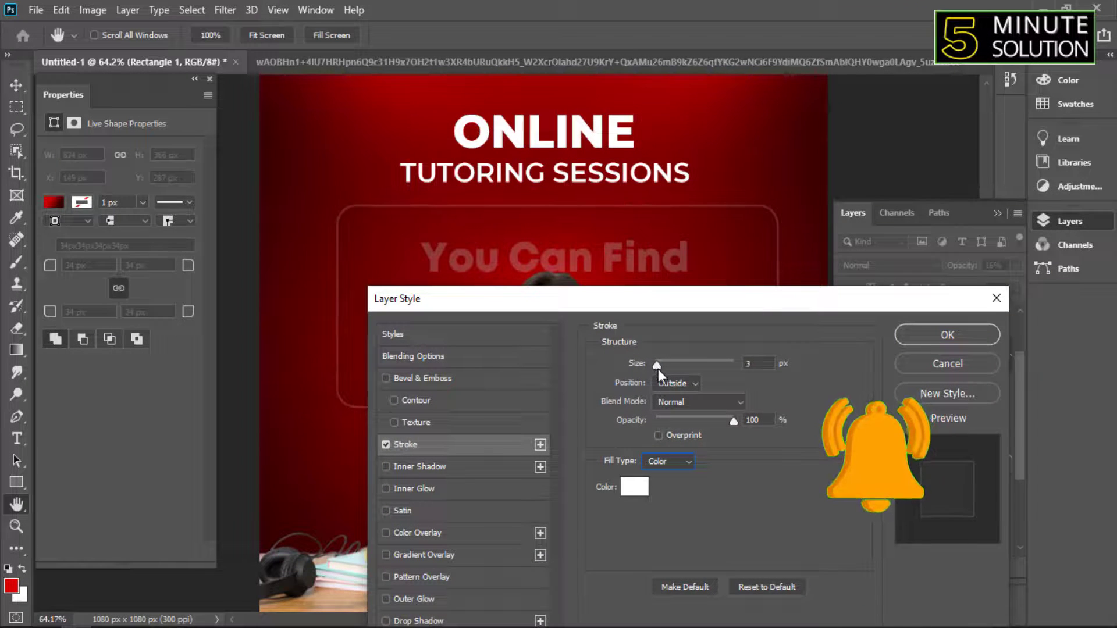
left_click_drag(658, 369, 659, 368)
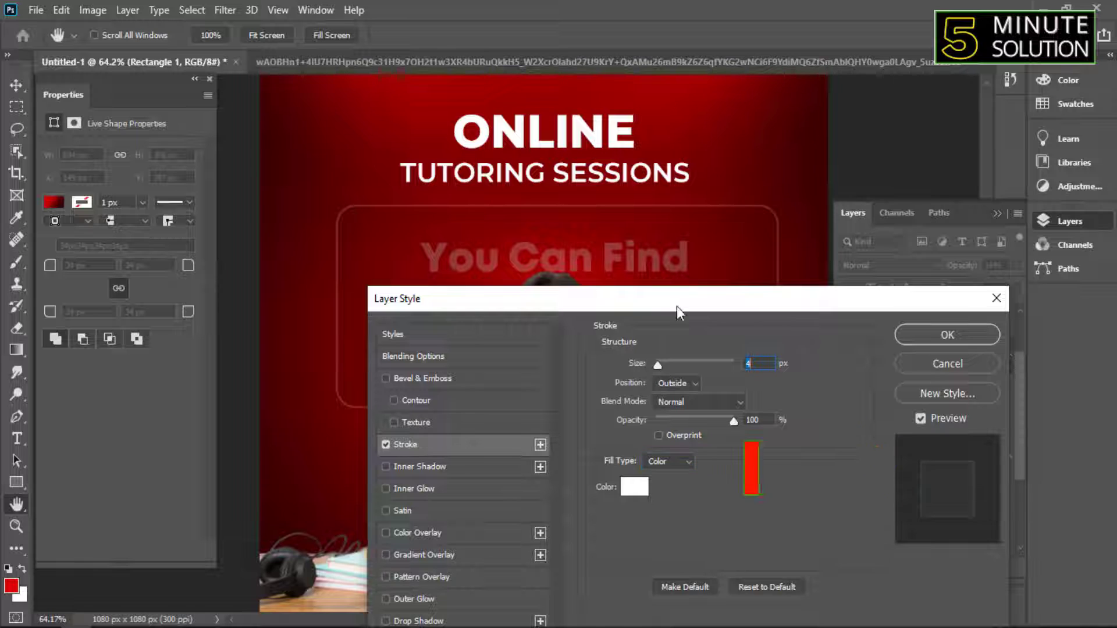
mouse_move(676, 306)
left_mouse_down()
mouse_move(525, 456)
mouse_move(556, 315)
left_mouse_up()
left_click_drag(540, 384, 537, 384)
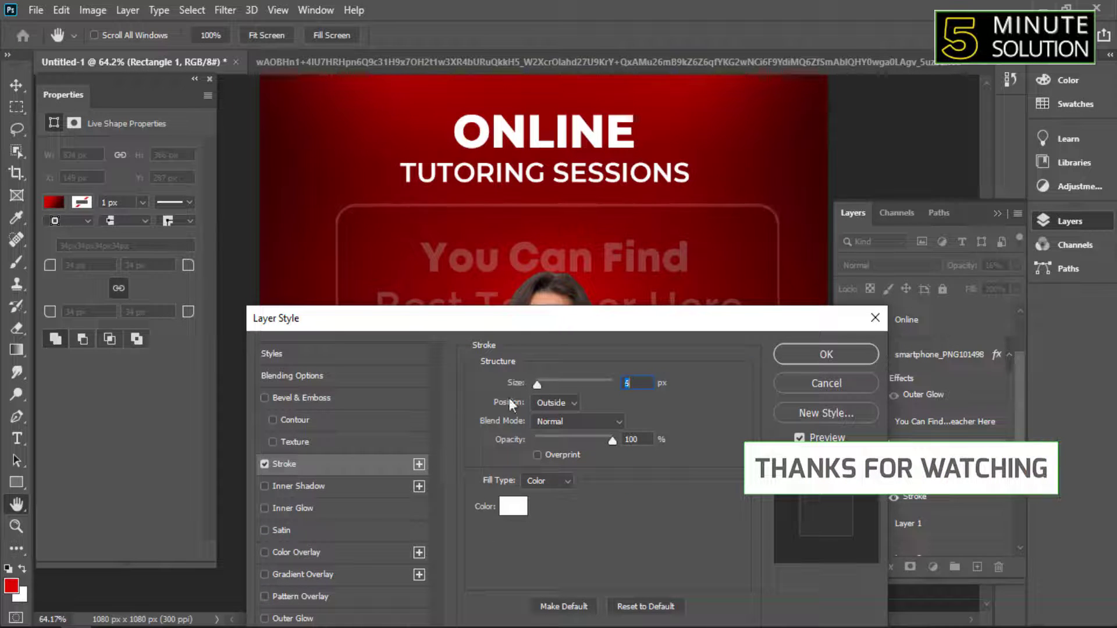
- Add a white Outer Glow to Rectangle 1 with a size of 35 px
left_click(305, 620)
left_click_drag(545, 533, 557, 532)
left_click_drag(621, 321, 754, 232)
scroll(568, 341, "down", 5)
scroll(572, 353, "up", 1)
left_click_drag(448, 230, 561, 239)
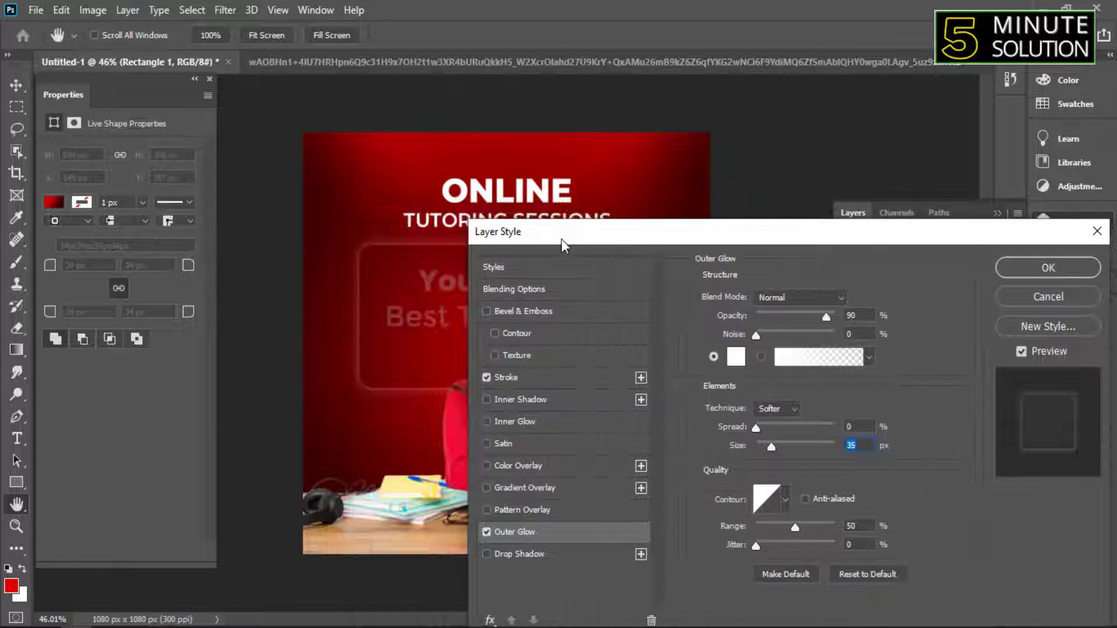
- Add a white Inner Glow with Normal blend mode and 65% opacity to Rectangle 1, and apply the layer styles
scroll(337, 302, "up", 3)
left_click(499, 425)
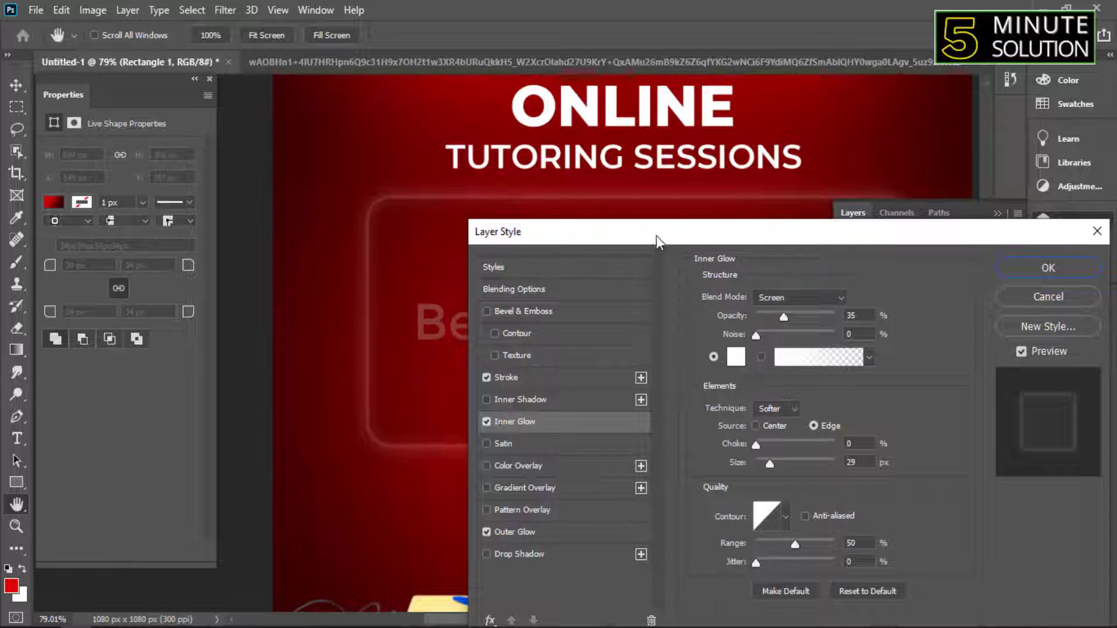
left_click_drag(656, 235, 395, 400)
left_click(533, 461)
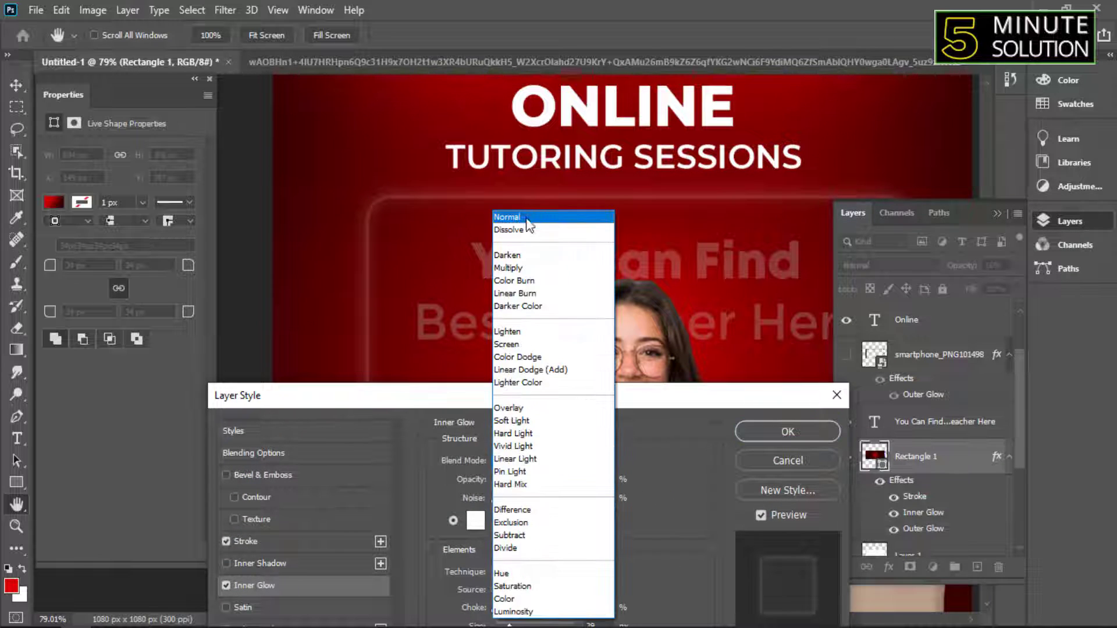
left_click(524, 217)
left_click_drag(523, 480, 545, 480)
scroll(602, 302, "down", 5)
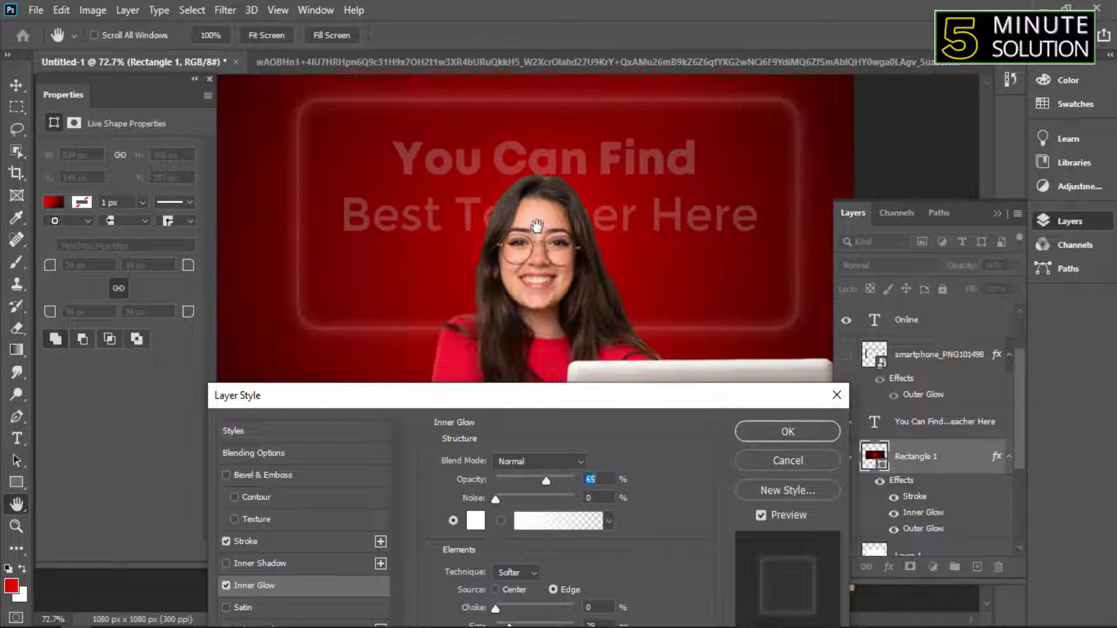
key("Return")
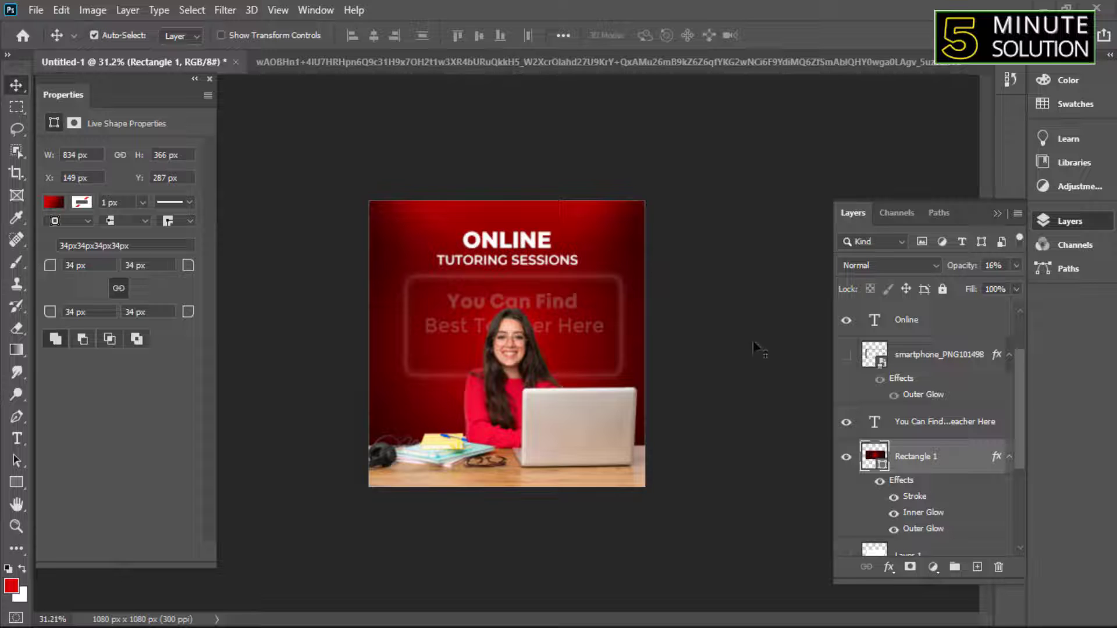
- Remove the extra space from the "You Can Find" line and set that line to Montserrat SemiBold
scroll(581, 319, "up", 4)
double_click(543, 284)
key("ctrl+a")
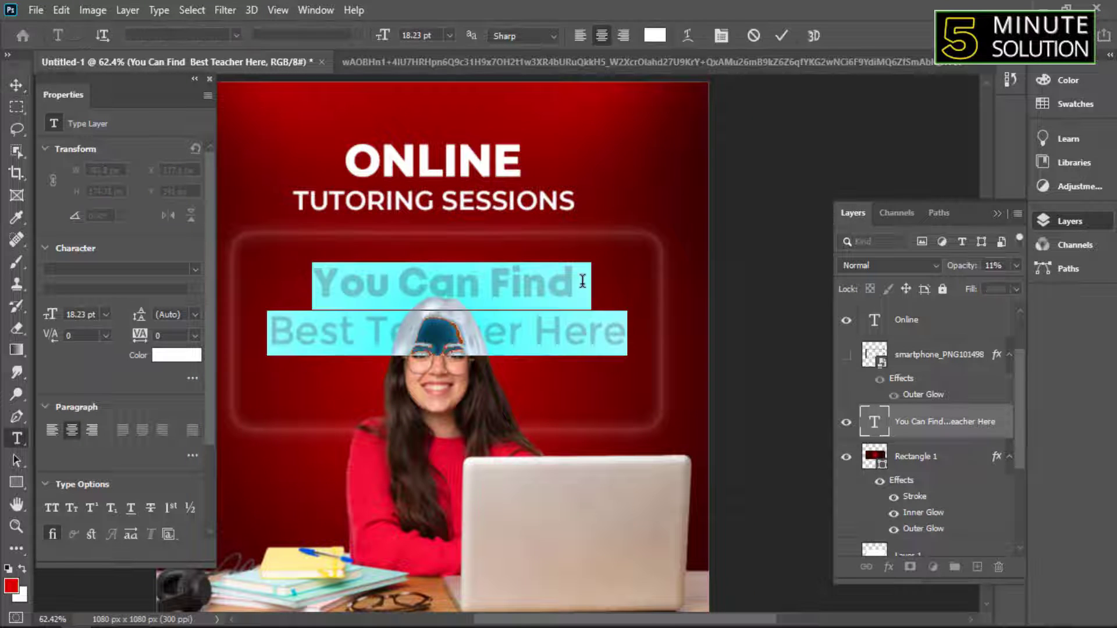
left_click_drag(583, 281, 303, 281)
key("BackSpace")
left_click(194, 272)
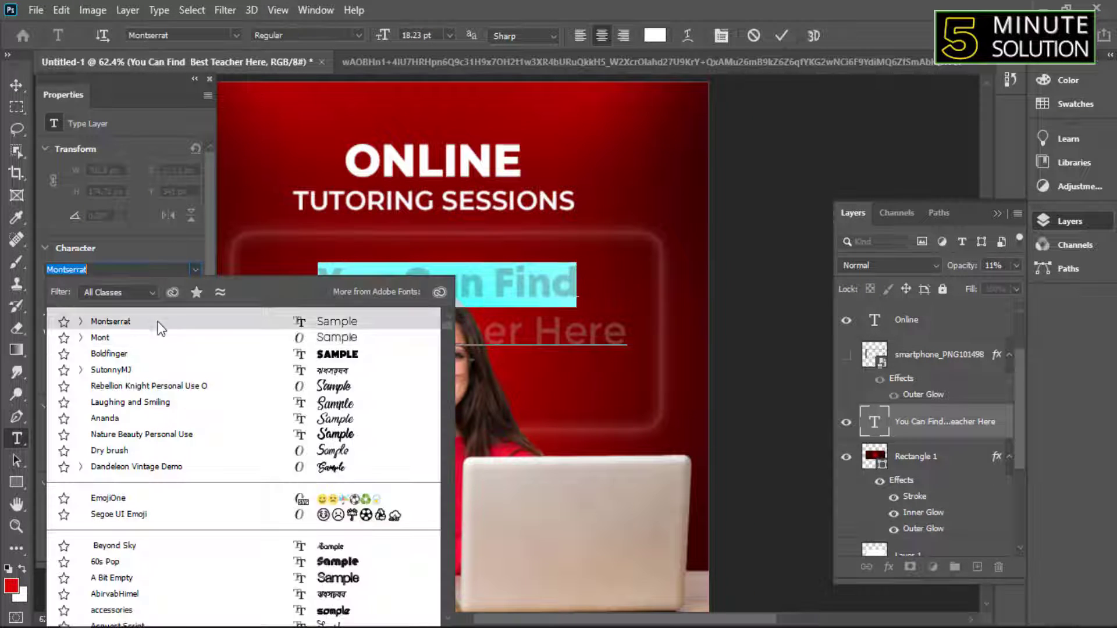
left_click(158, 322)
left_click(194, 289)
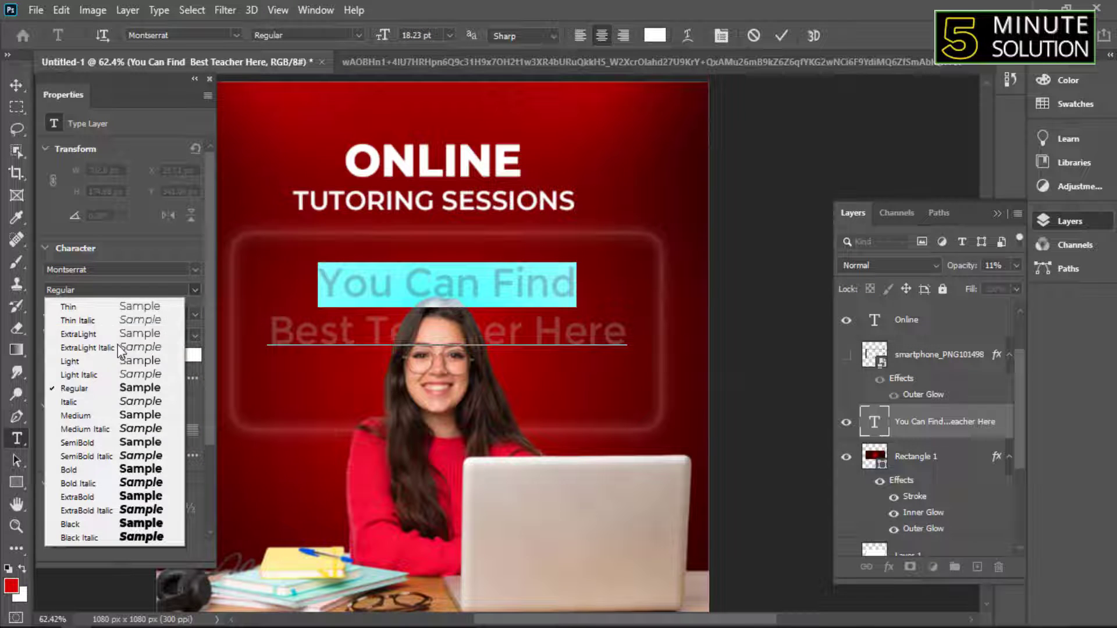
left_click(76, 415)
left_click(182, 289)
left_click(70, 452)
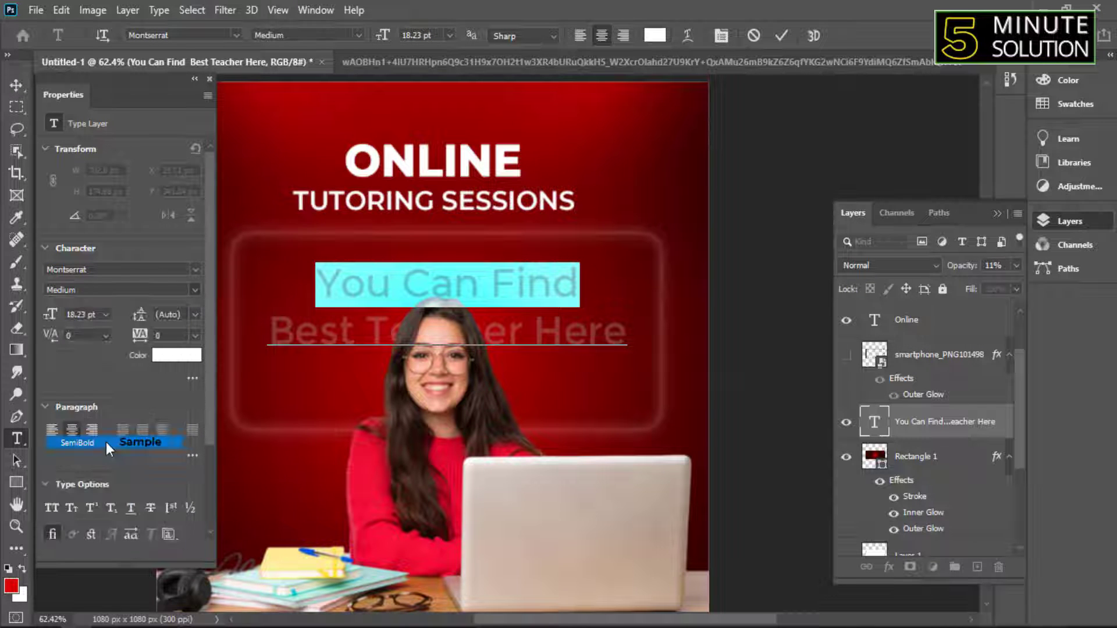
left_click(16, 85)
- Change the font weight of the "You Can Find" line to Bold and commit the text edit
double_click(573, 346)
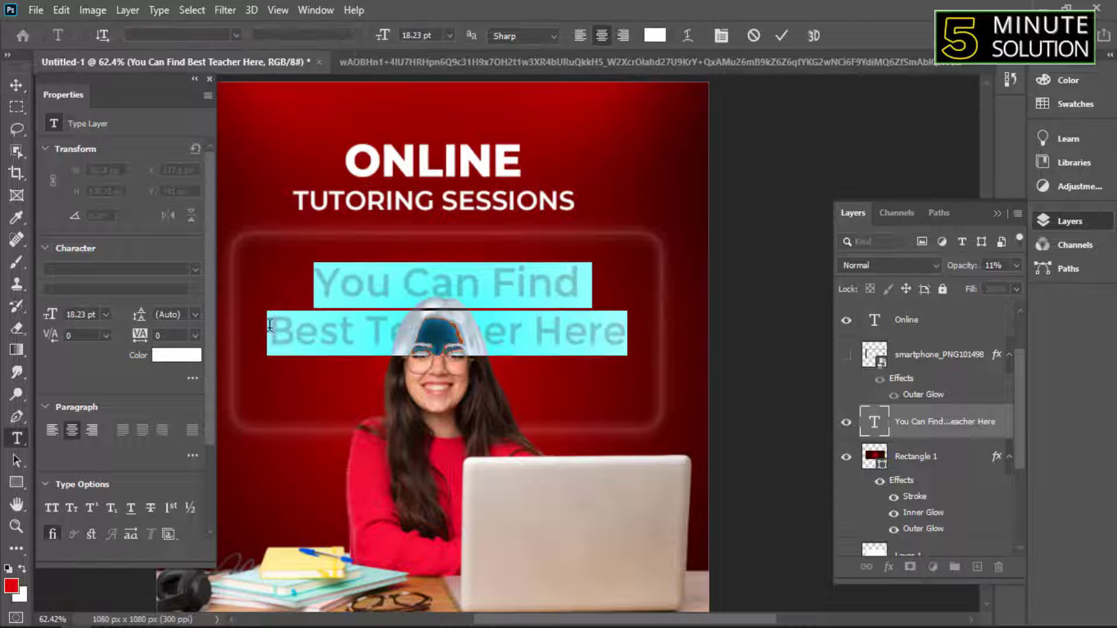
left_click(573, 346)
double_click(443, 283)
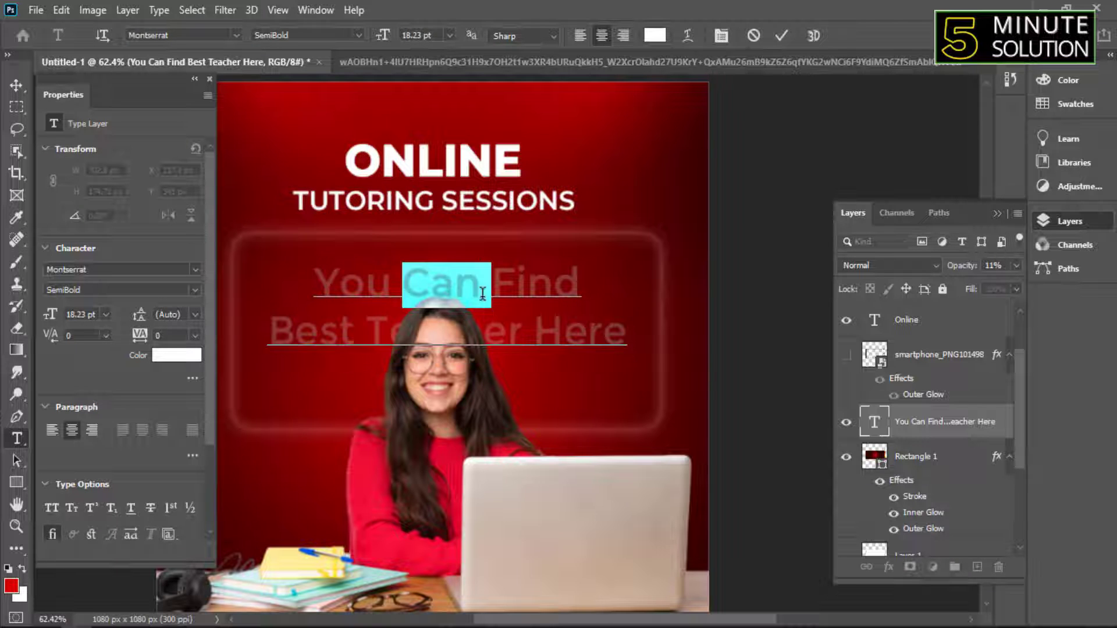
triple_click(442, 283)
left_click(195, 289)
left_click(104, 470)
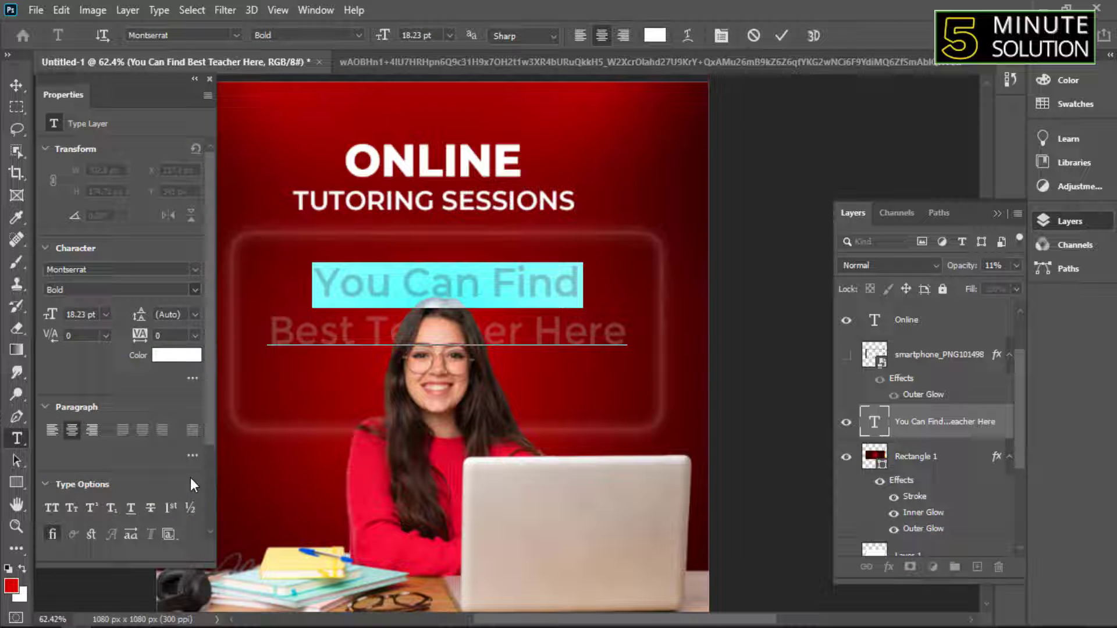
left_click(16, 85)
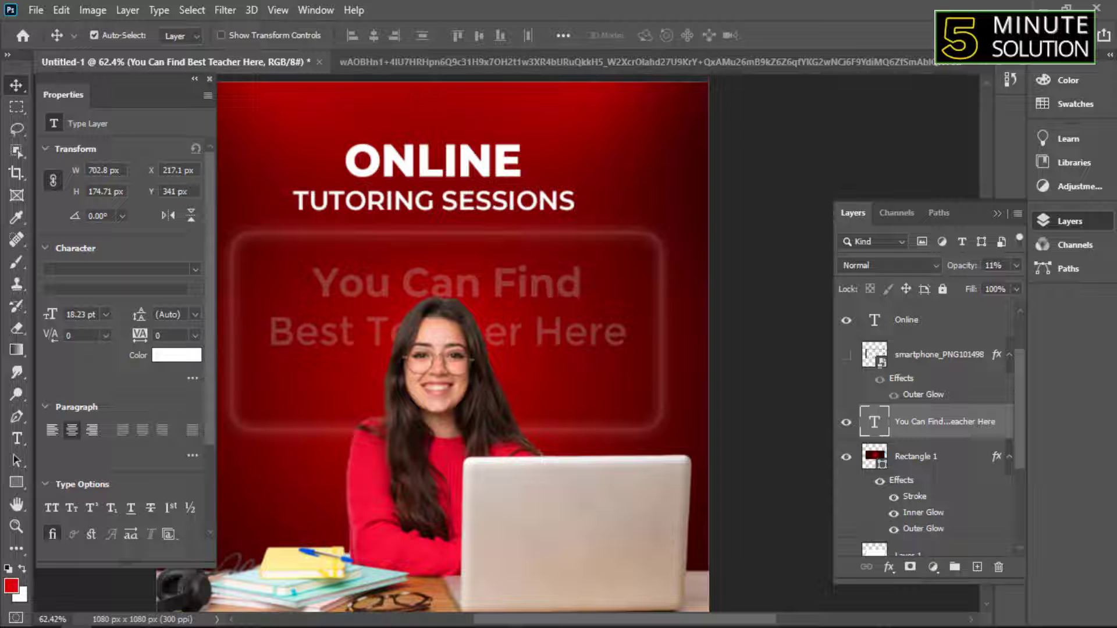
- Tighten the leading of the two-line "You Can Find Best Teacher Here" text to 19.37 pt and deselect it
scroll(567, 329, "down", 3)
scroll(643, 349, "up", 2)
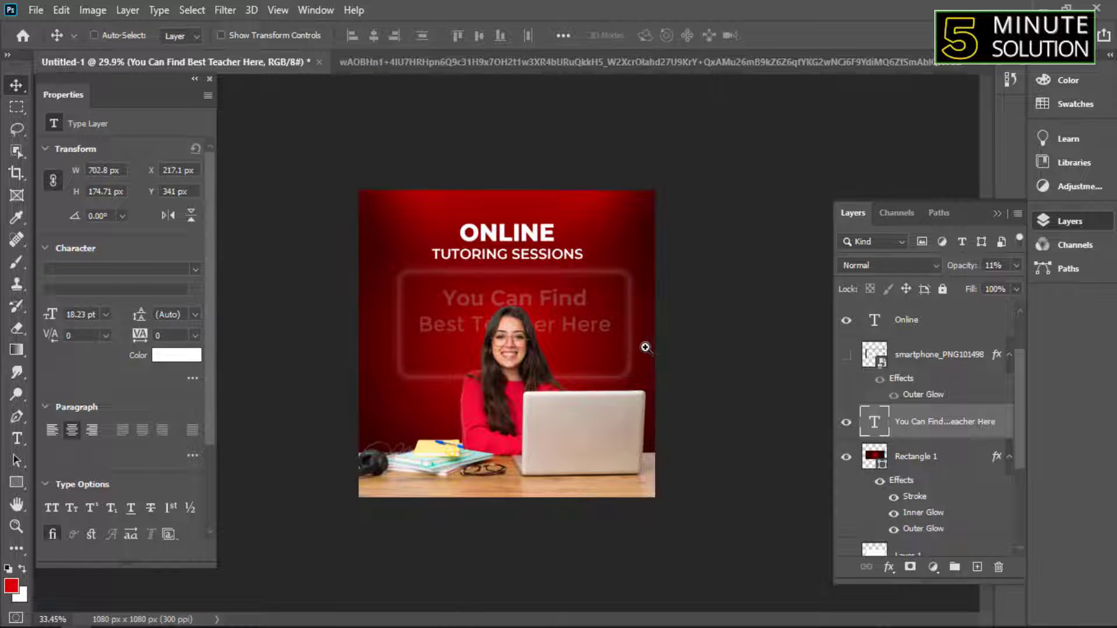
scroll(665, 348, "up", 3)
left_click_drag(543, 295, 733, 472)
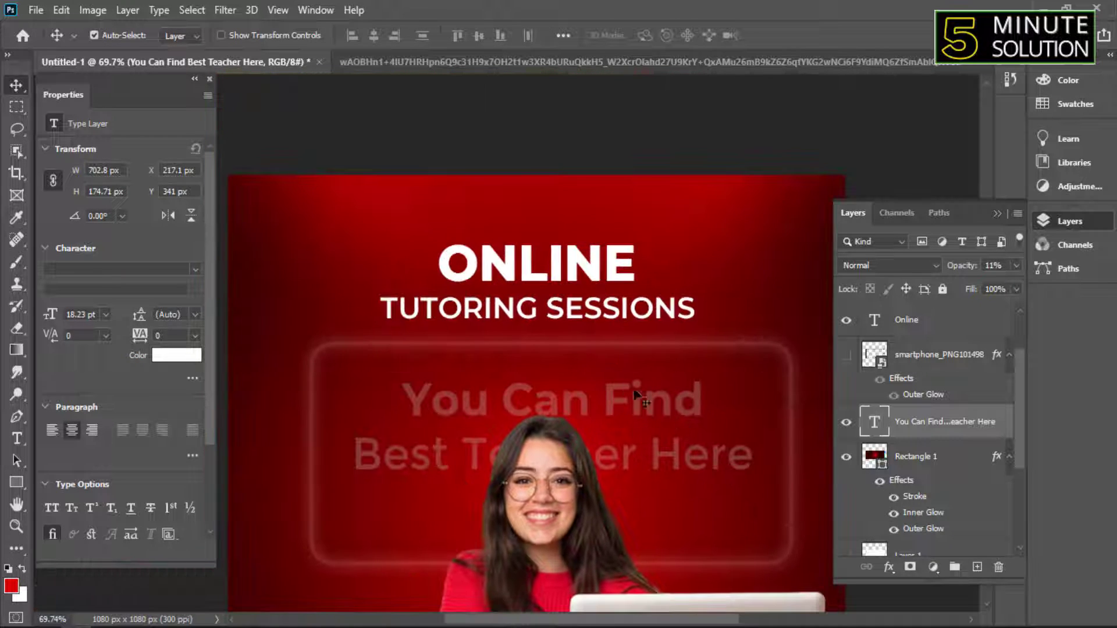
mouse_move(139, 314)
left_mouse_down()
mouse_move(124, 314)
mouse_move(138, 315)
left_mouse_up()
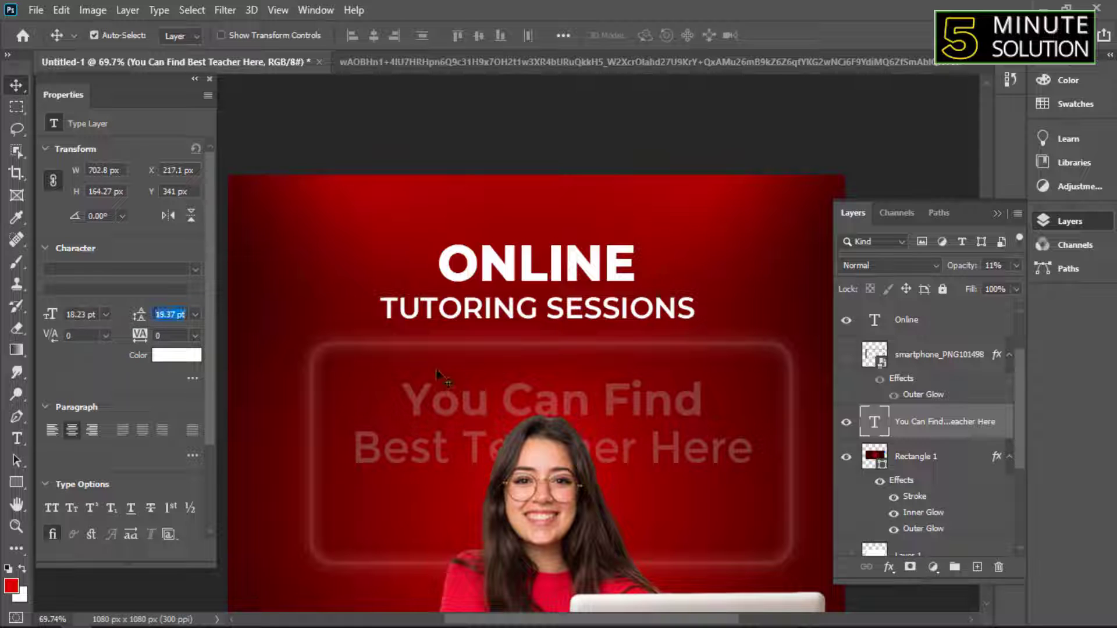
left_click_drag(768, 448, 701, 460)
left_click(701, 460)
left_click_drag(535, 344, 550, 343)
scroll(528, 450, "up", 3)
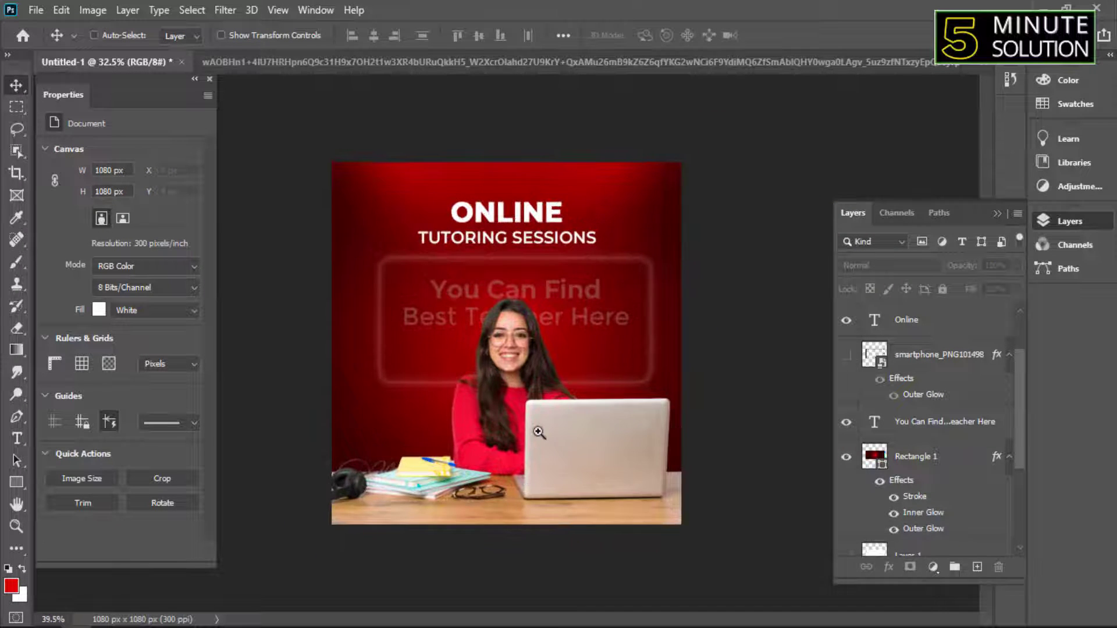
scroll(433, 376, "down", 1)
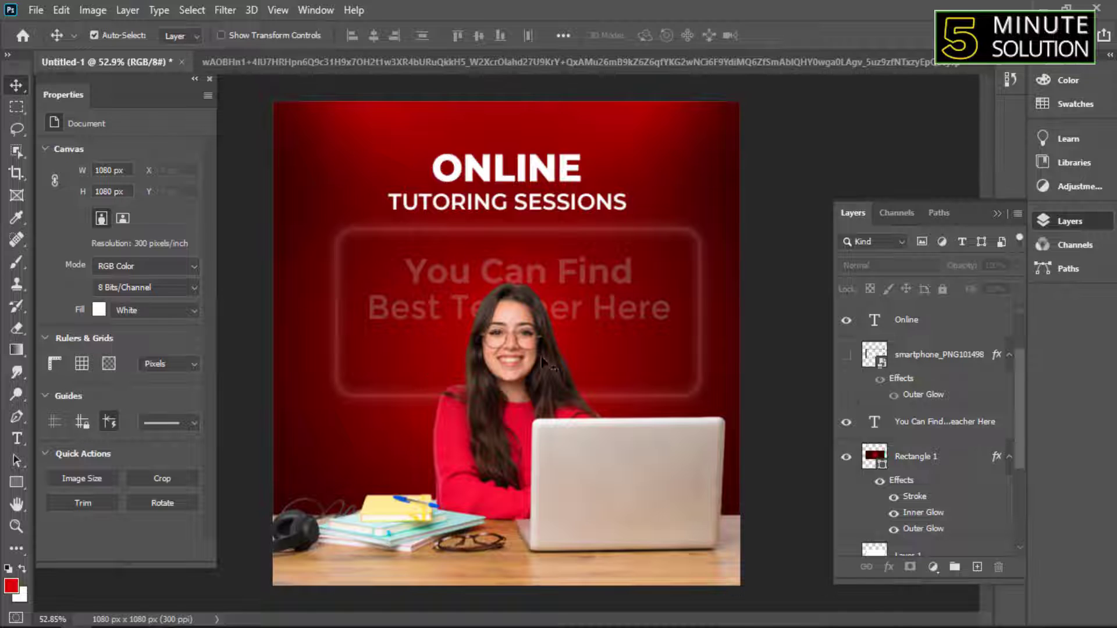
scroll(542, 362, "down", 1)
left_click(558, 174)
scroll(637, 407, "down", 2)
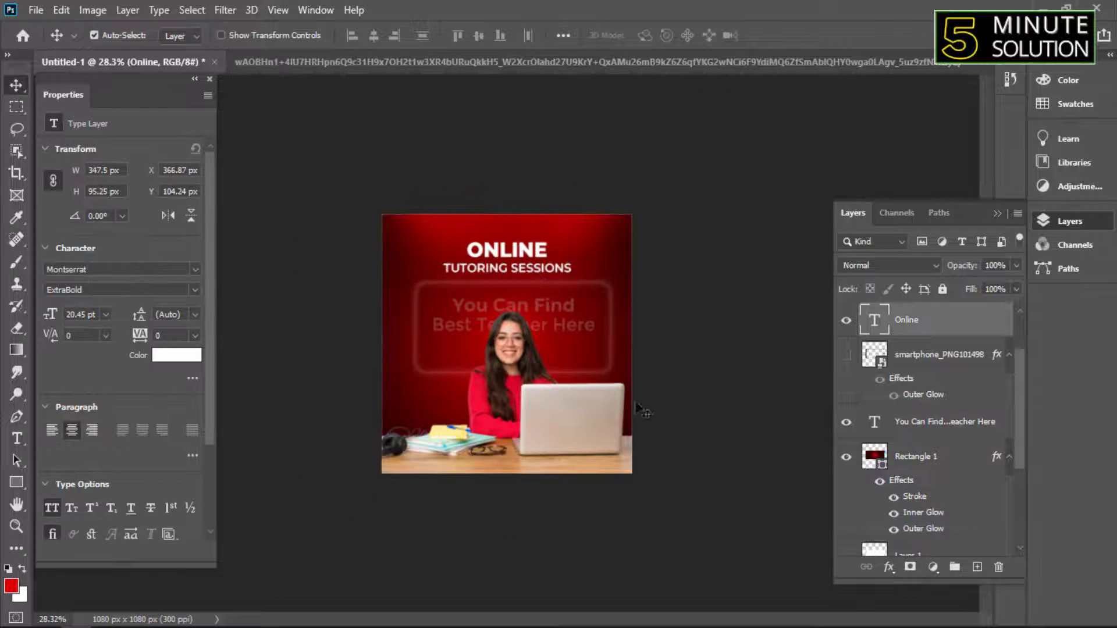
scroll(506, 349, "up", 3)
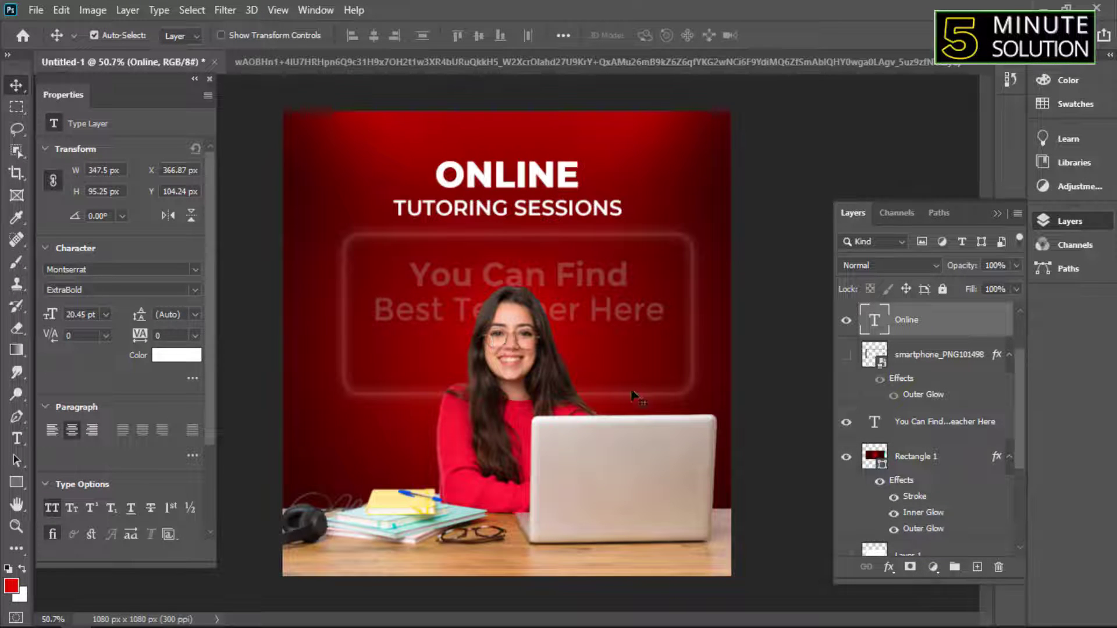